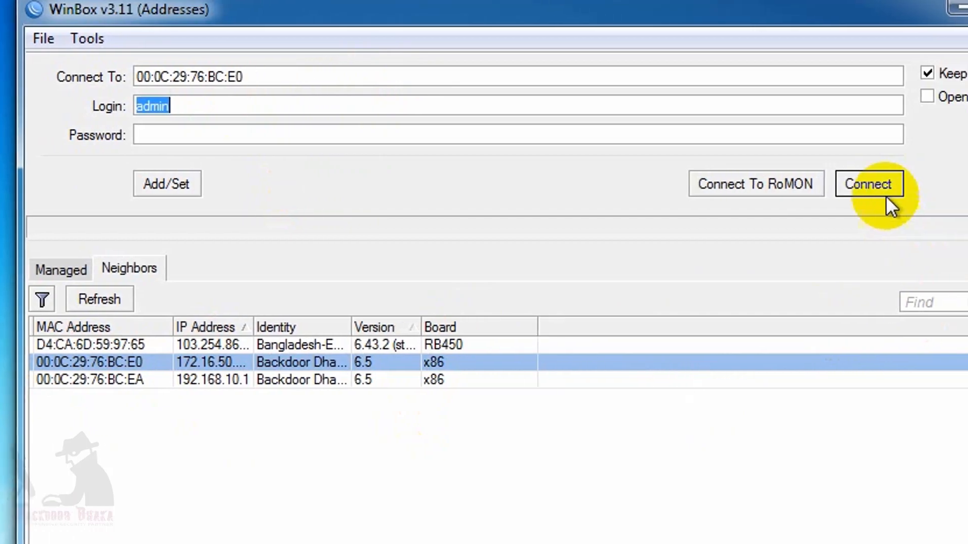
Step: Connect to the router at 00:0C:29:76:BC:E0 as admin and check its WAN and LAN entries in the Address List
{"action": "left_click", "coordinate": [843, 192]}
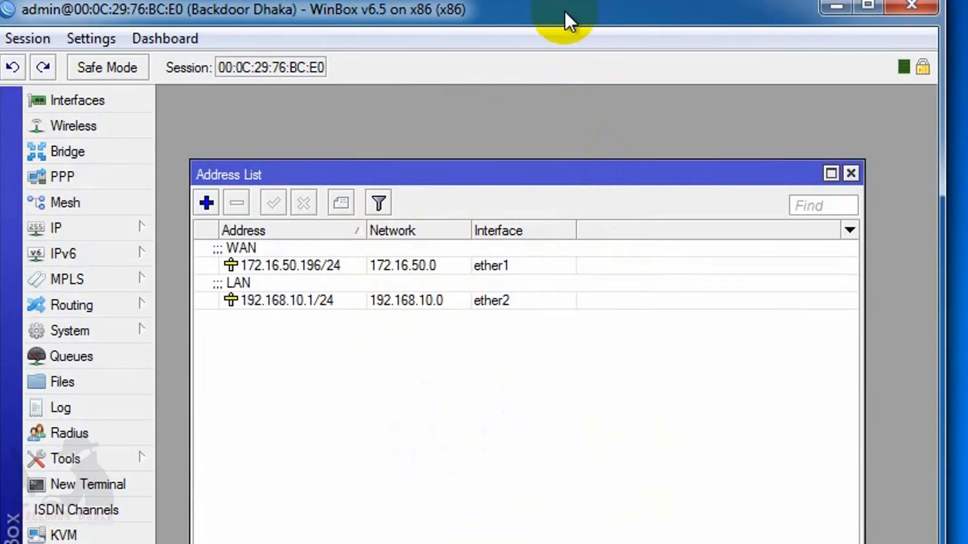
{"action": "left_click_drag", "start_coordinate": [562, 10], "coordinate": [498, 14]}
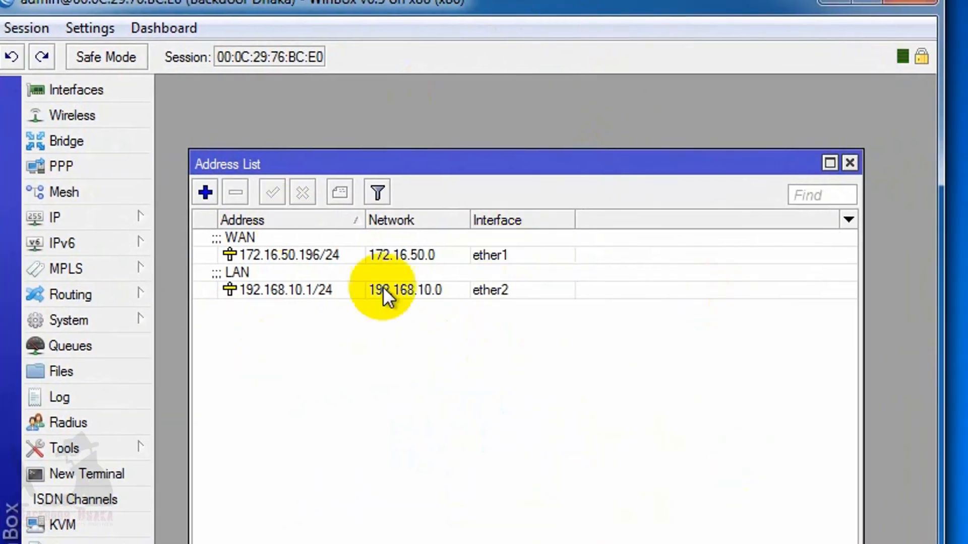
{"action": "left_click", "coordinate": [231, 244]}
{"action": "left_click", "coordinate": [287, 291]}
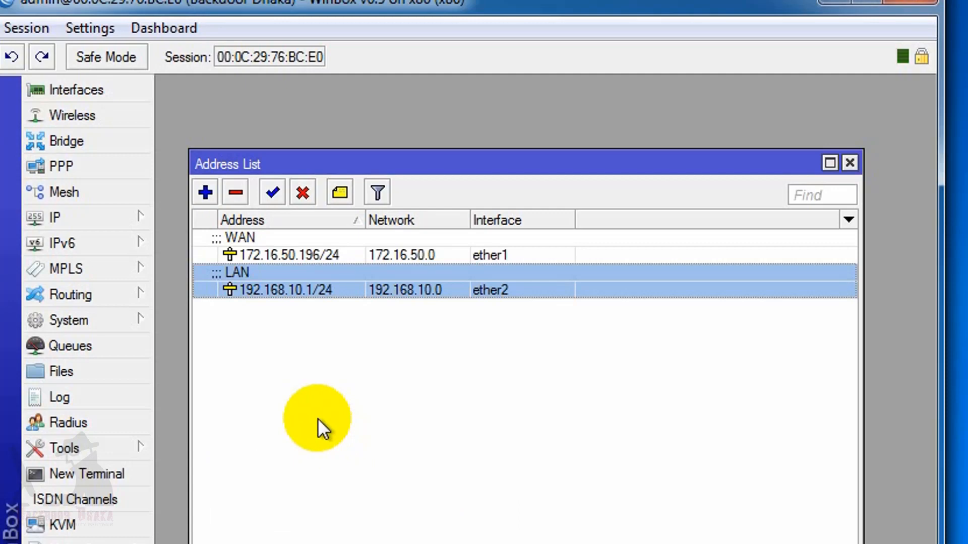
Step: Open the Hotspot servers list, start Hotspot Setup and show the available HotSpot interfaces
{"action": "left_click", "coordinate": [48, 218]}
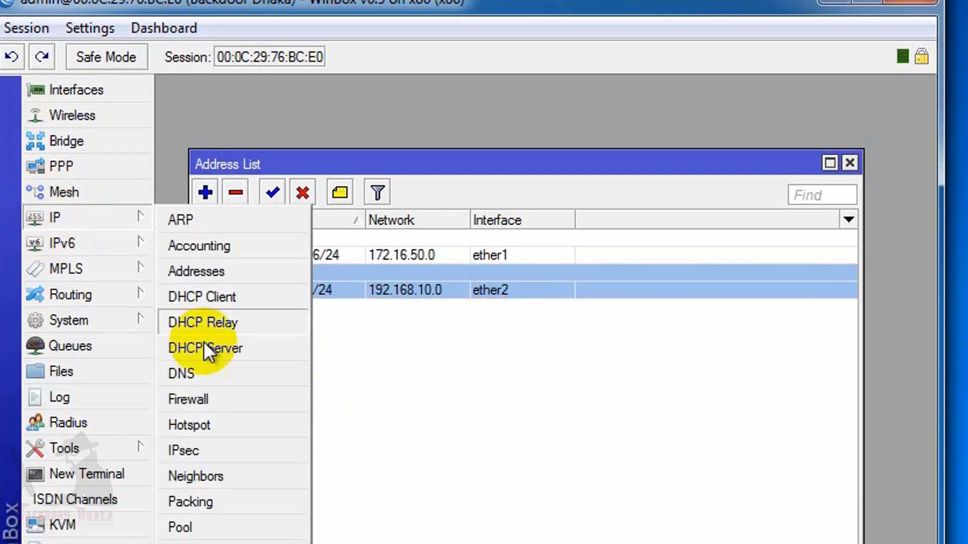
{"action": "left_click", "coordinate": [219, 426]}
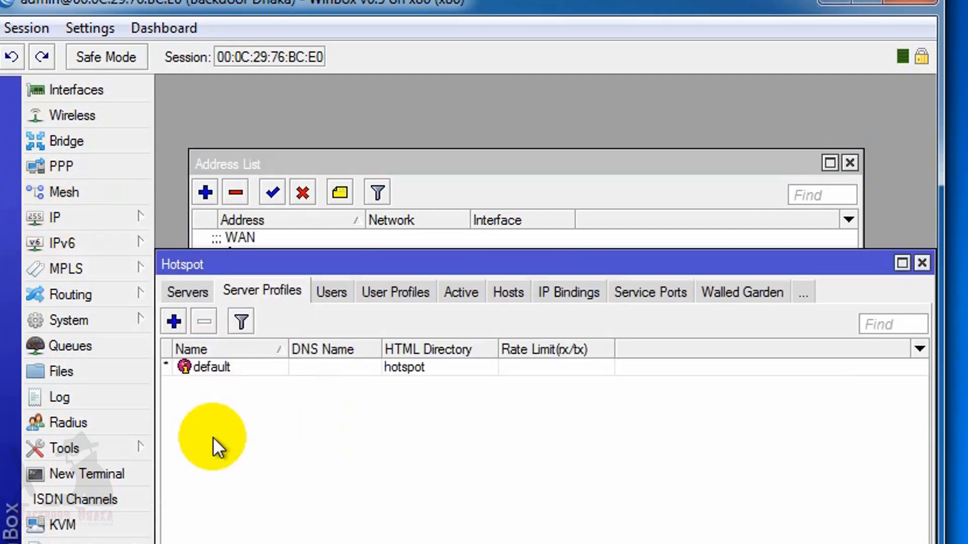
{"action": "left_click", "coordinate": [195, 297]}
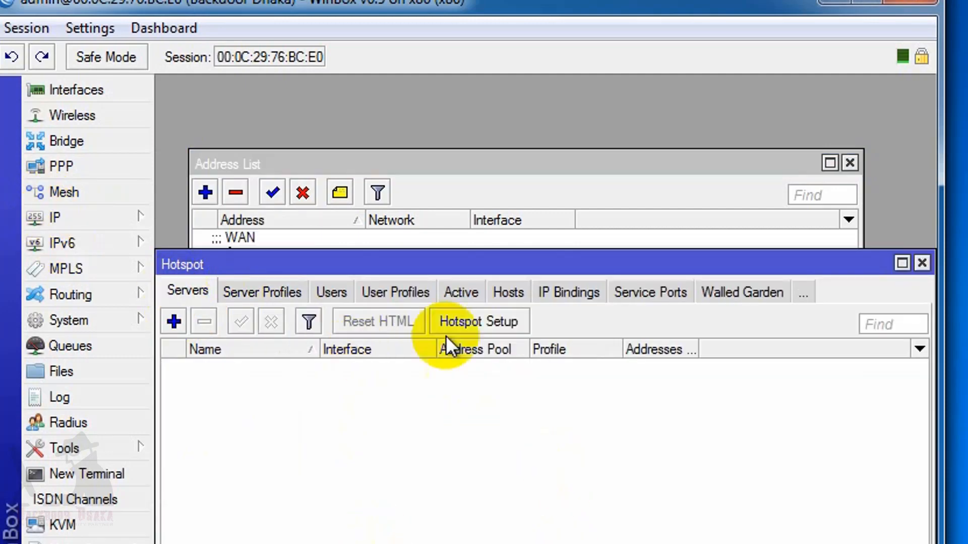
{"action": "left_click", "coordinate": [474, 322]}
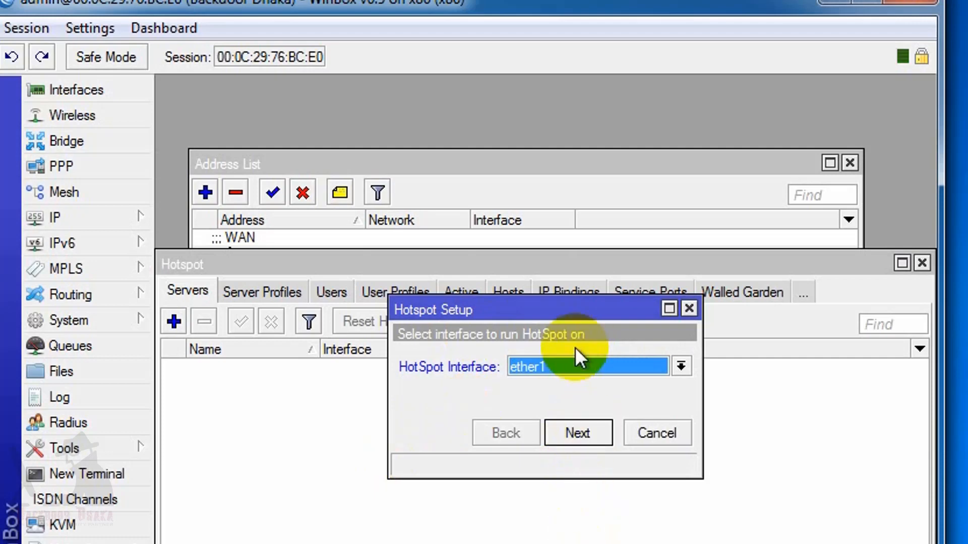
{"action": "left_click", "coordinate": [562, 367]}
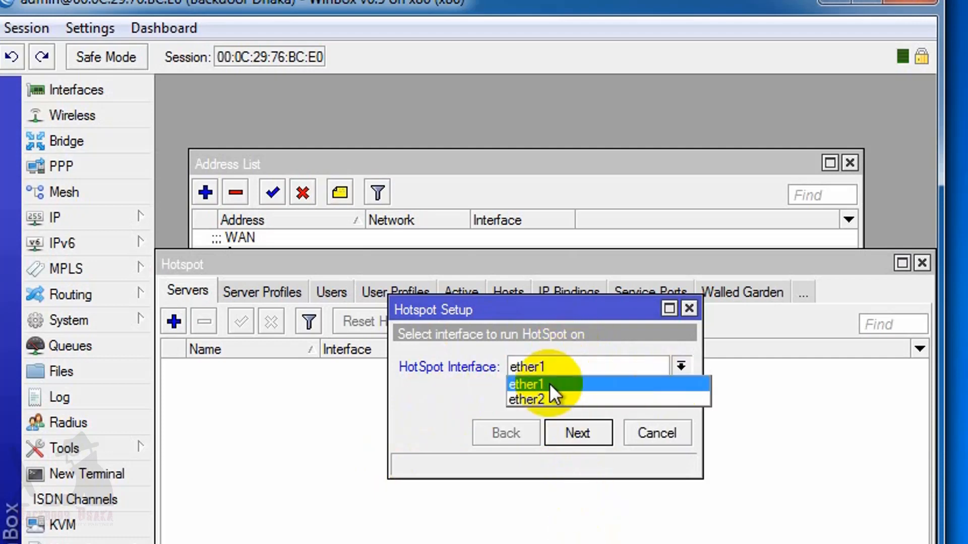
Step: Move the Address List higher so its entries stay visible above the Hotspot window, and bring up Hotspot Setup again
{"action": "left_click", "coordinate": [541, 162]}
{"action": "left_click_drag", "start_coordinate": [540, 161], "coordinate": [535, 101]}
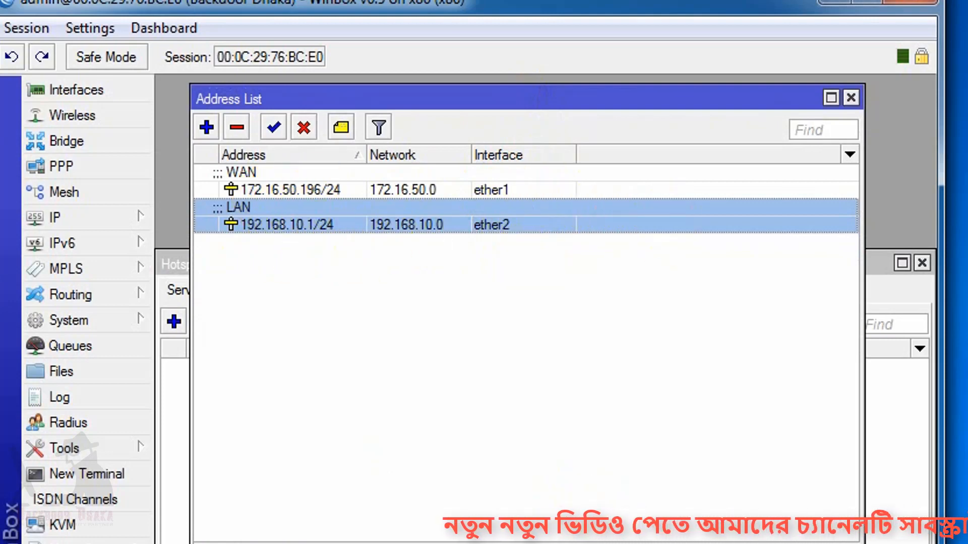
{"action": "left_click", "coordinate": [565, 543]}
{"action": "left_click", "coordinate": [484, 322]}
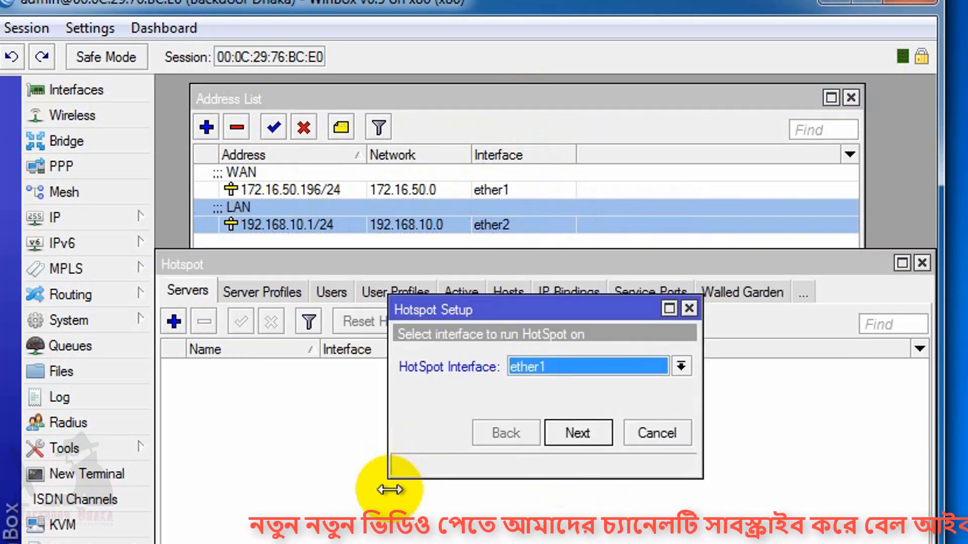
Step: Complete Hotspot Setup on interface ether2, accepting the suggested address pool and using the DNS name backdoordhaka.net
{"action": "left_click", "coordinate": [564, 364]}
{"action": "left_click", "coordinate": [536, 399]}
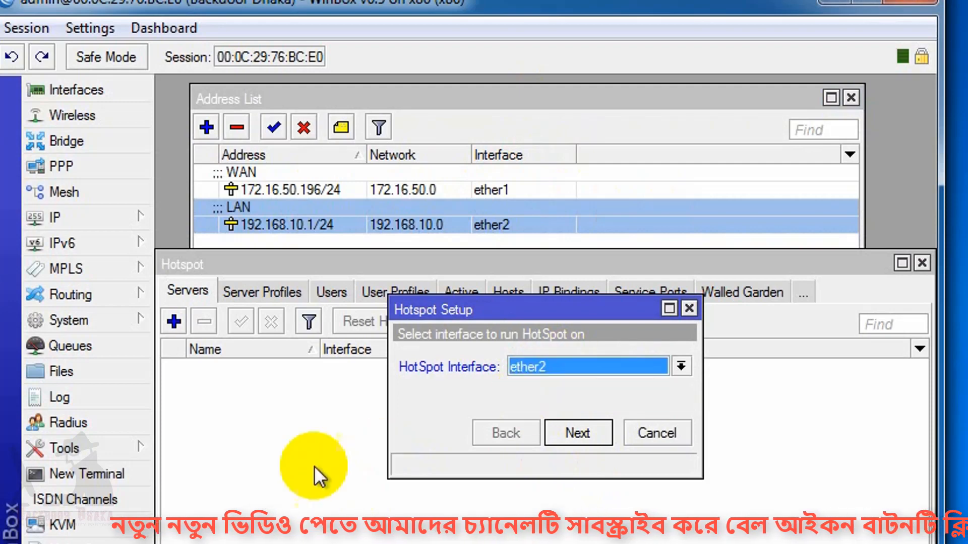
{"action": "left_click", "coordinate": [557, 444]}
{"action": "left_click", "coordinate": [581, 431]}
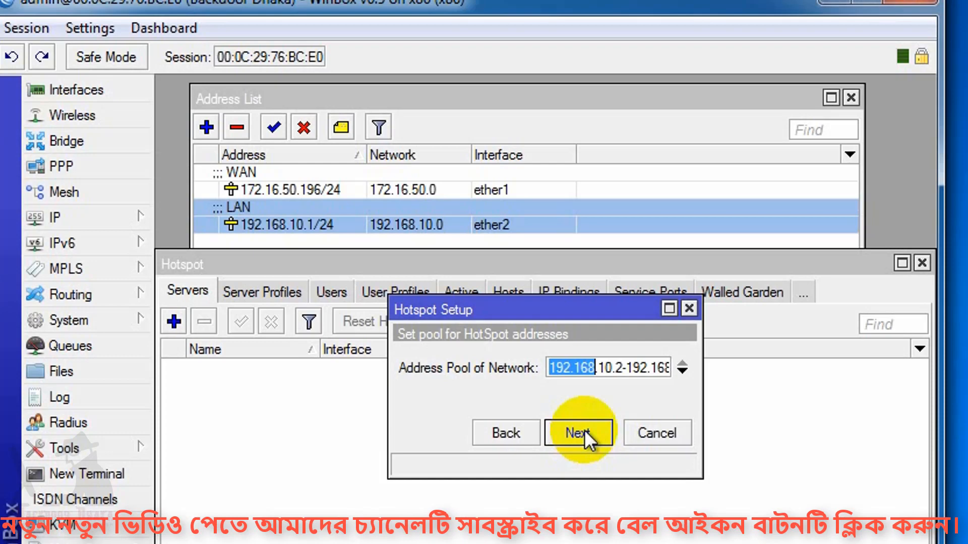
{"action": "left_click", "coordinate": [585, 433]}
{"action": "left_click", "coordinate": [585, 432]}
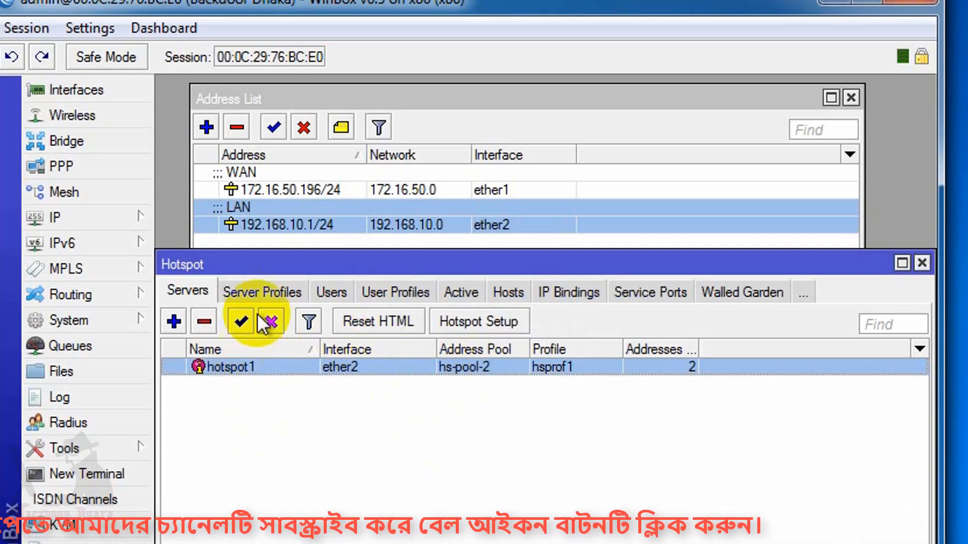
Step: Review the hotspot's server profiles, the admin user entry and the default user profile
{"action": "left_click", "coordinate": [261, 291]}
{"action": "left_click", "coordinate": [229, 384]}
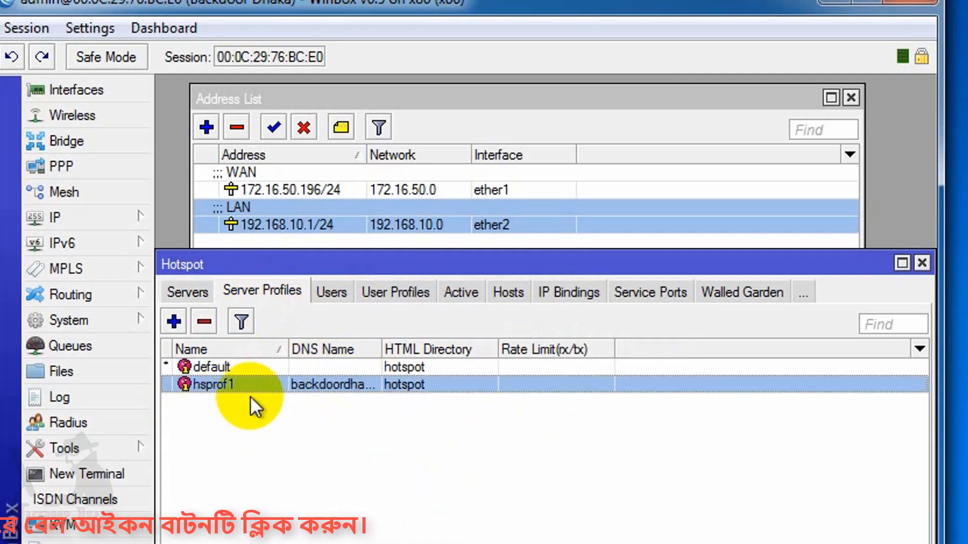
{"action": "left_click", "coordinate": [190, 298]}
{"action": "left_click", "coordinate": [287, 290]}
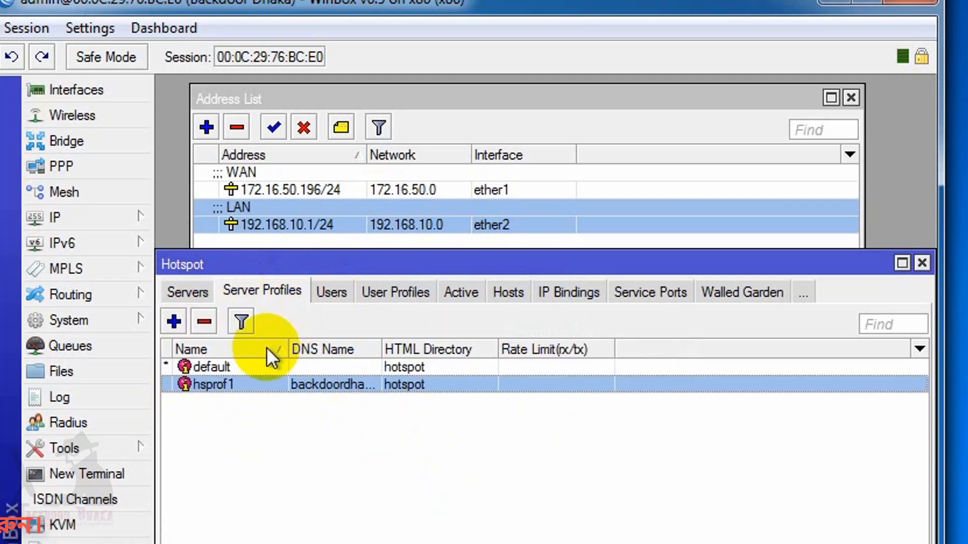
{"action": "left_click", "coordinate": [330, 293]}
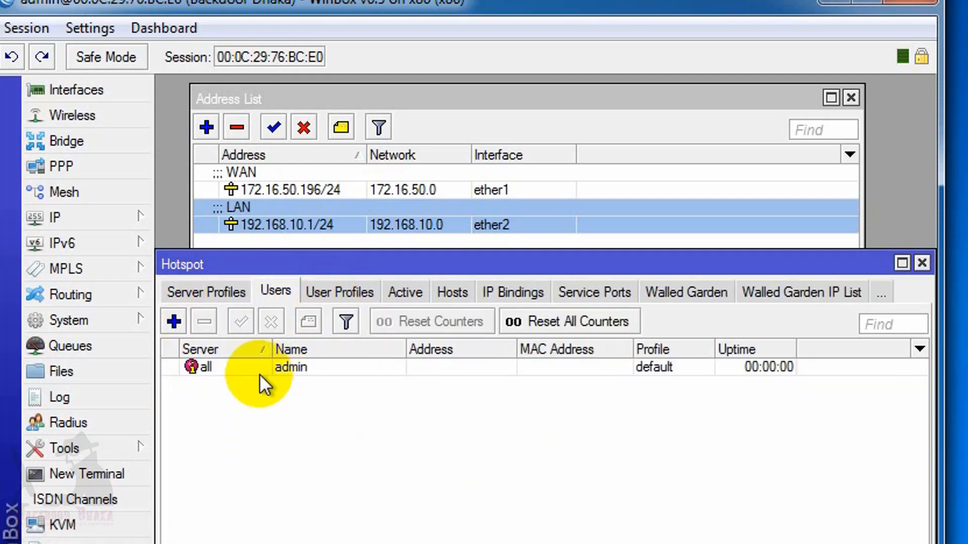
{"action": "left_click", "coordinate": [259, 373]}
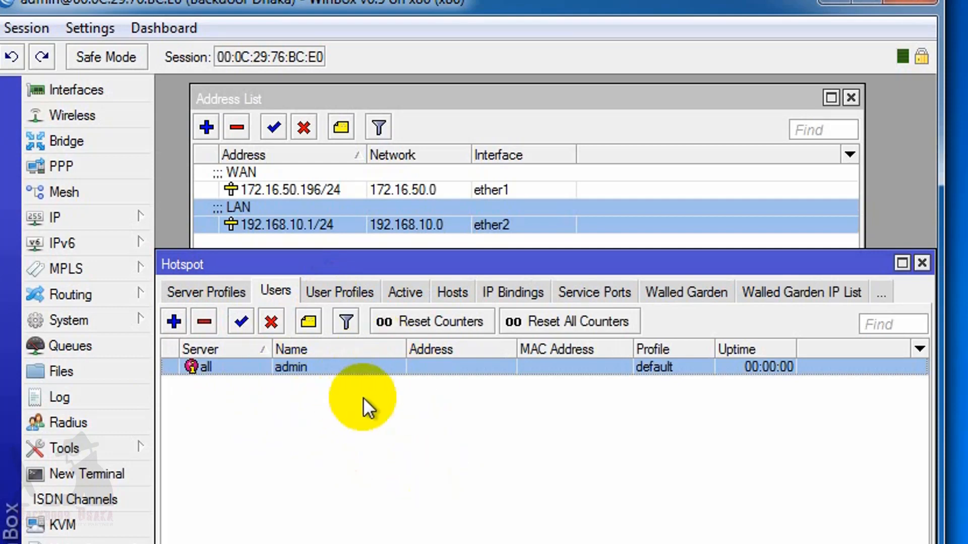
{"action": "left_click", "coordinate": [333, 290]}
{"action": "left_click", "coordinate": [222, 367]}
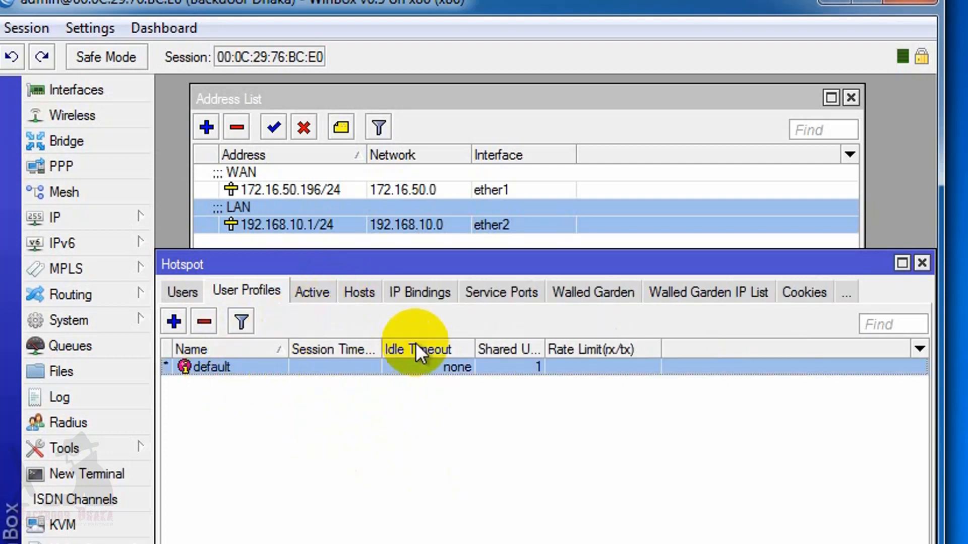
{"action": "left_click", "coordinate": [200, 292]}
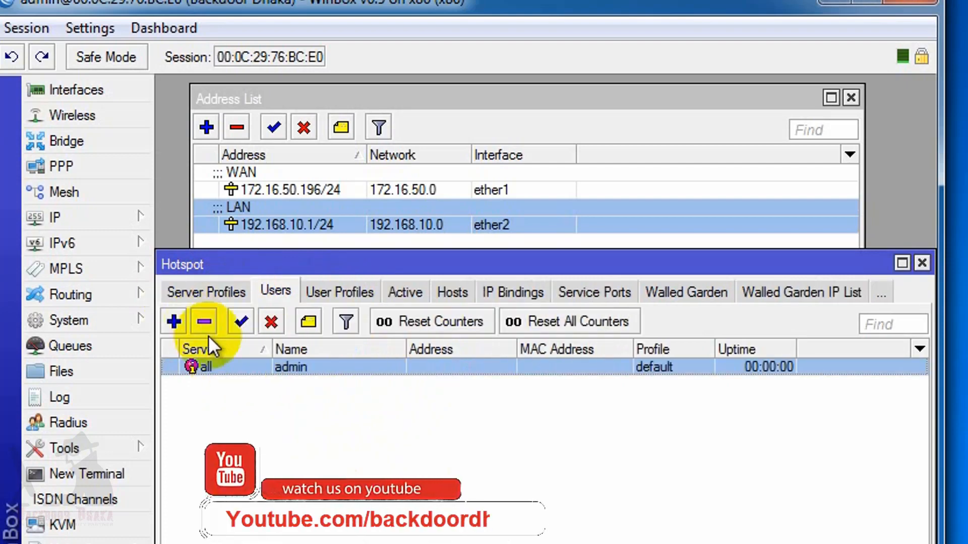
Step: In the hsprof1 server profile's login methods, disable Cookie and enable HTTP PAP and HTTPS
{"action": "left_click", "coordinate": [208, 291]}
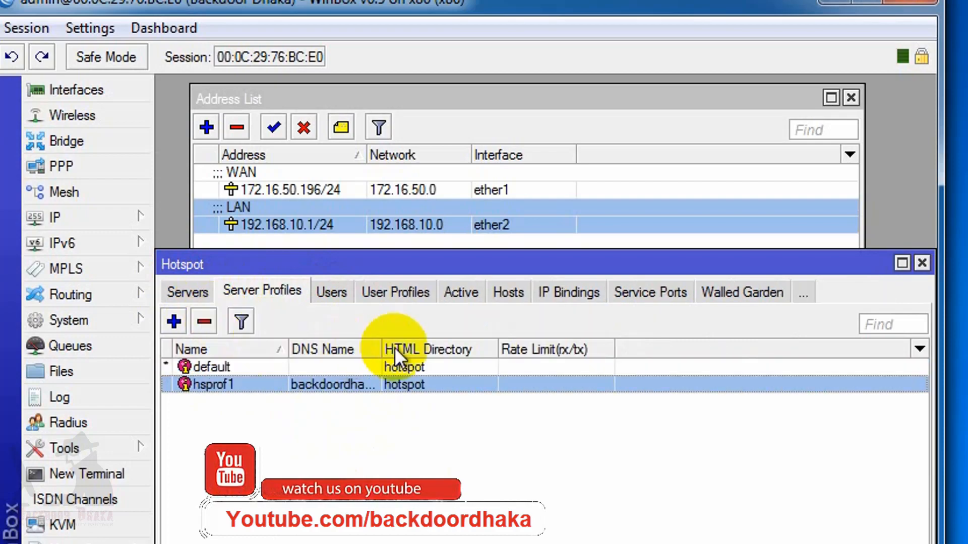
{"action": "double_click", "coordinate": [255, 384]}
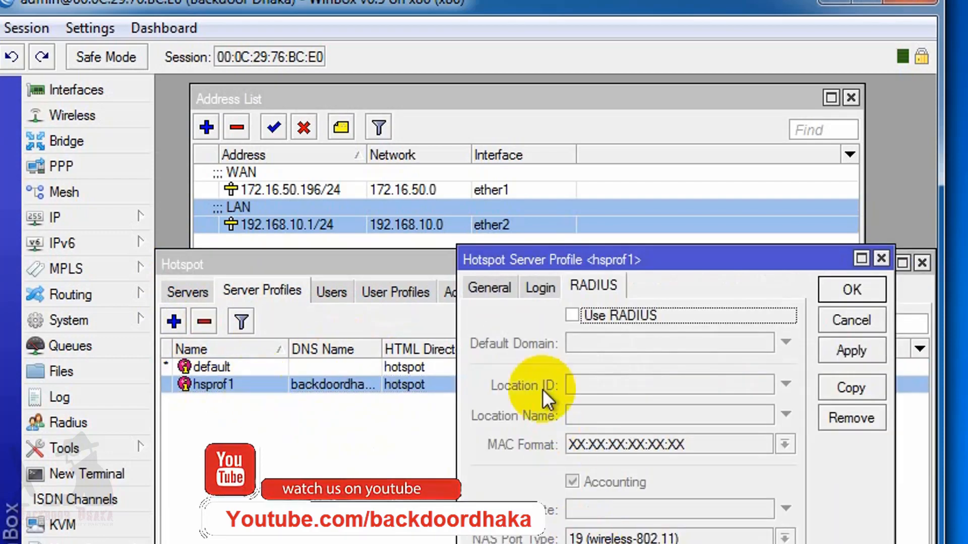
{"action": "left_click", "coordinate": [485, 289]}
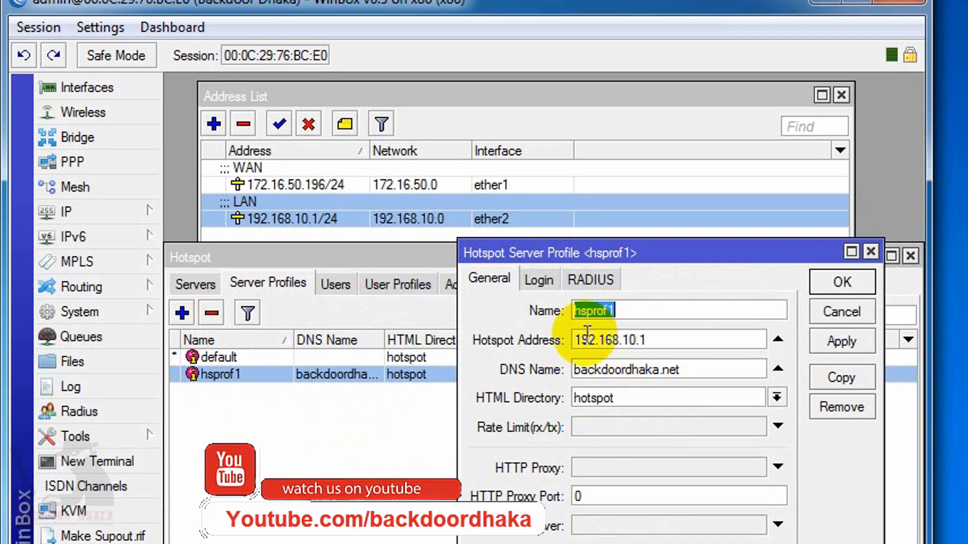
{"action": "left_click", "coordinate": [662, 319]}
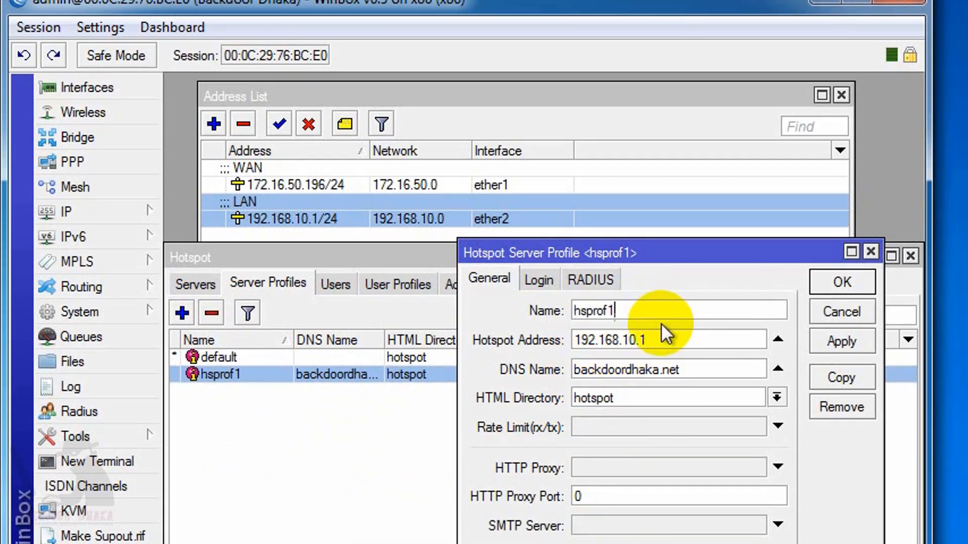
{"action": "left_click", "coordinate": [533, 279]}
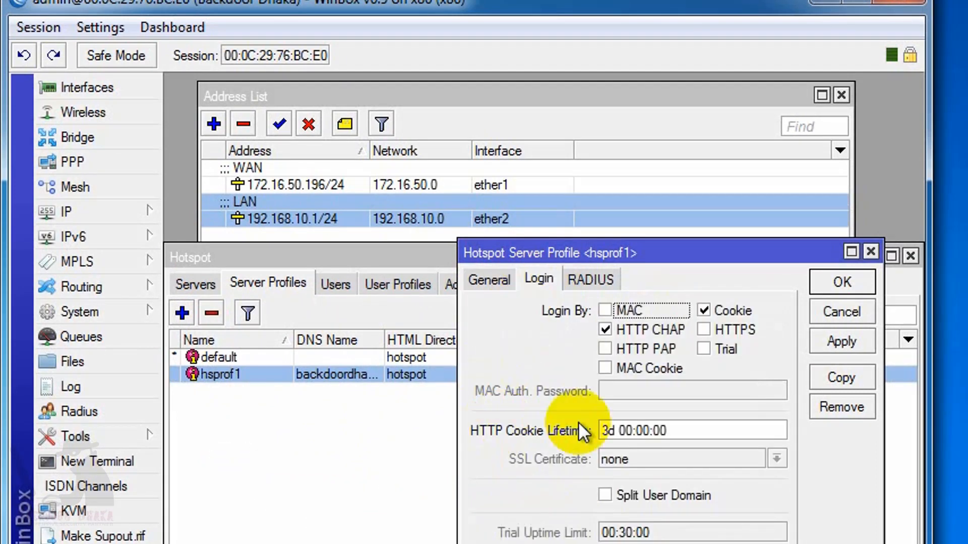
{"action": "left_click", "coordinate": [726, 310]}
{"action": "left_click", "coordinate": [627, 350]}
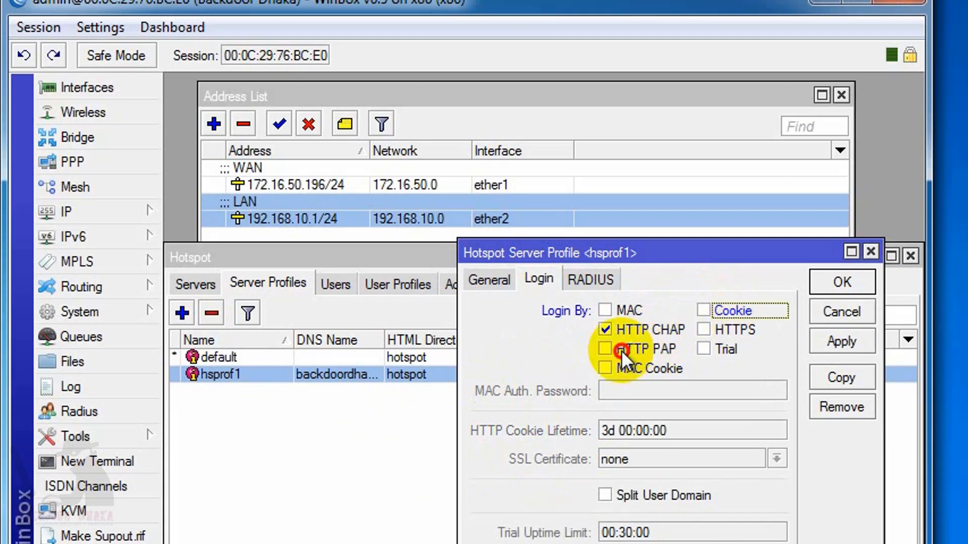
{"action": "left_click", "coordinate": [726, 331]}
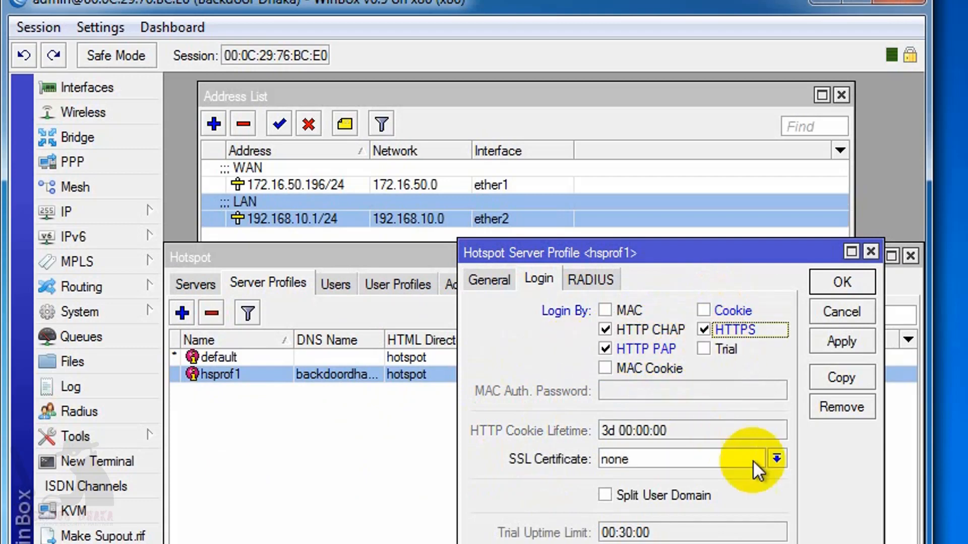
Step: Enable Use RADIUS for the hsprof1 server profile, apply the changes, and close the profile and Hotspot windows
{"action": "left_click", "coordinate": [590, 277]}
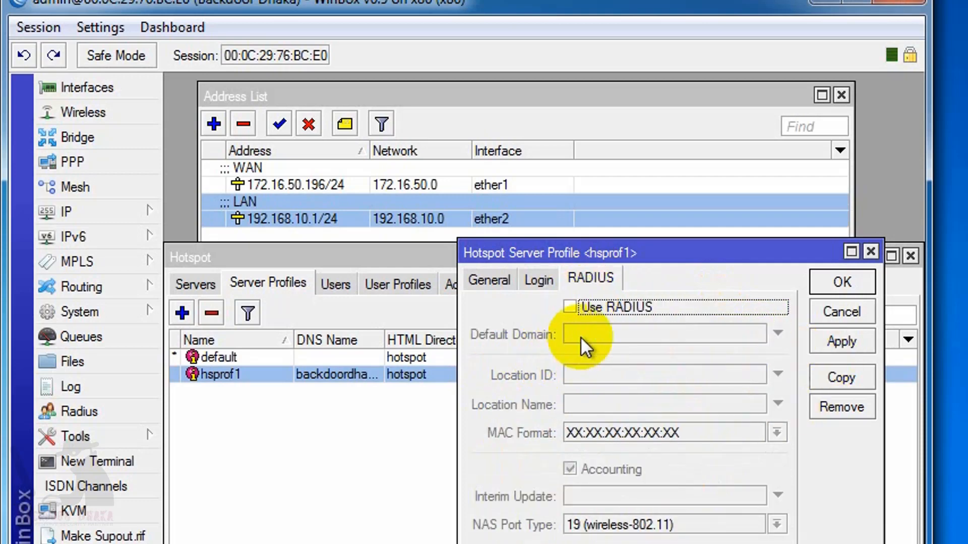
{"action": "left_click", "coordinate": [569, 309]}
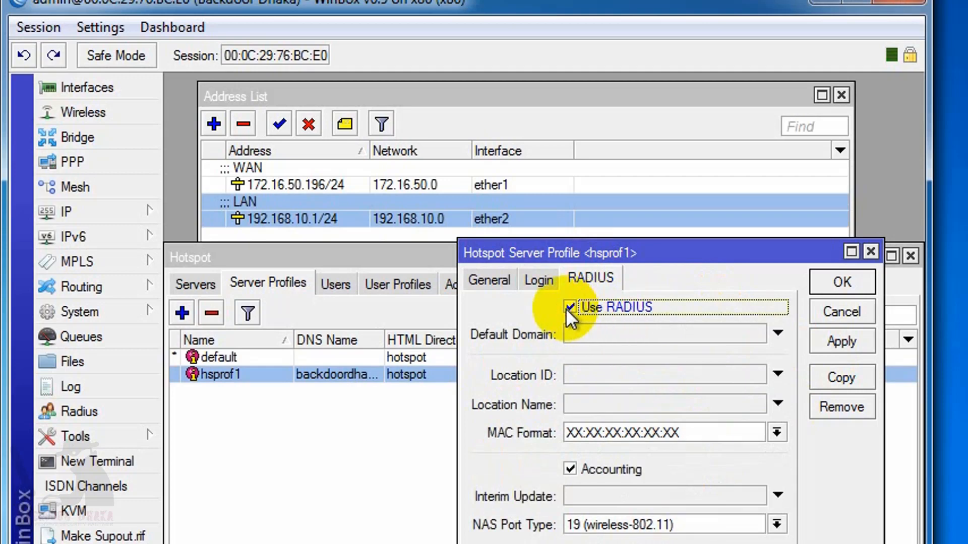
{"action": "left_click", "coordinate": [857, 340]}
{"action": "left_click", "coordinate": [837, 312]}
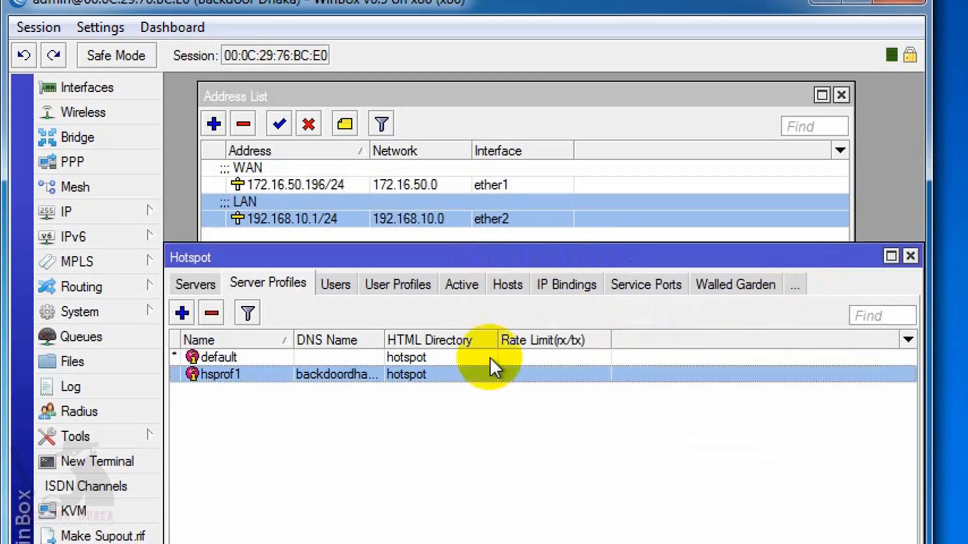
{"action": "left_click", "coordinate": [910, 256]}
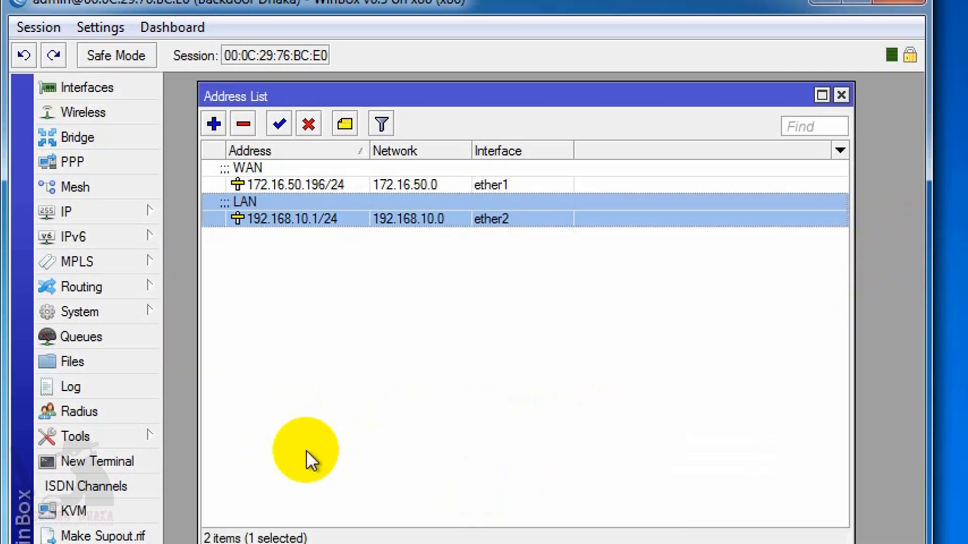
Step: Add a RADIUS server for the hotspot service at address 172.16.50.196, entering the shared secret, and save it
{"action": "left_click", "coordinate": [71, 410]}
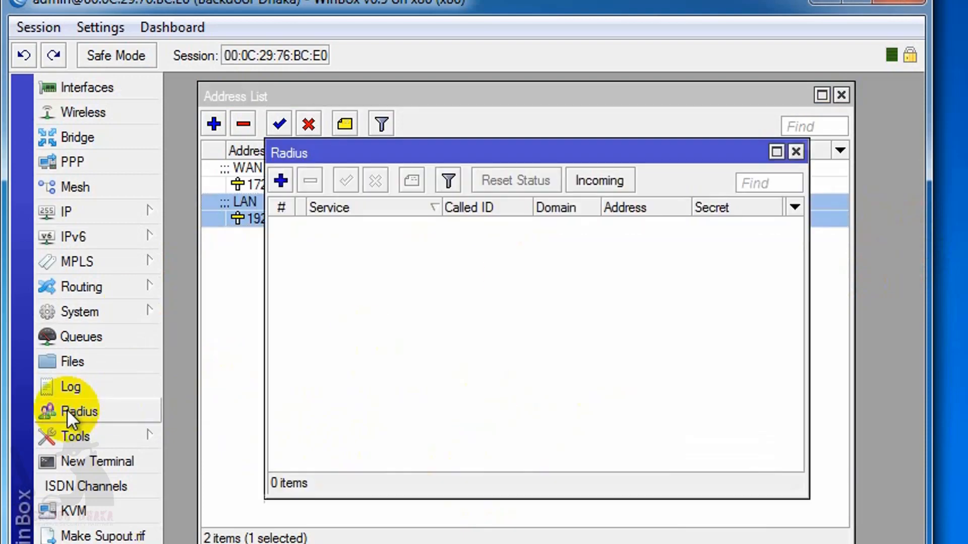
{"action": "left_click", "coordinate": [281, 180]}
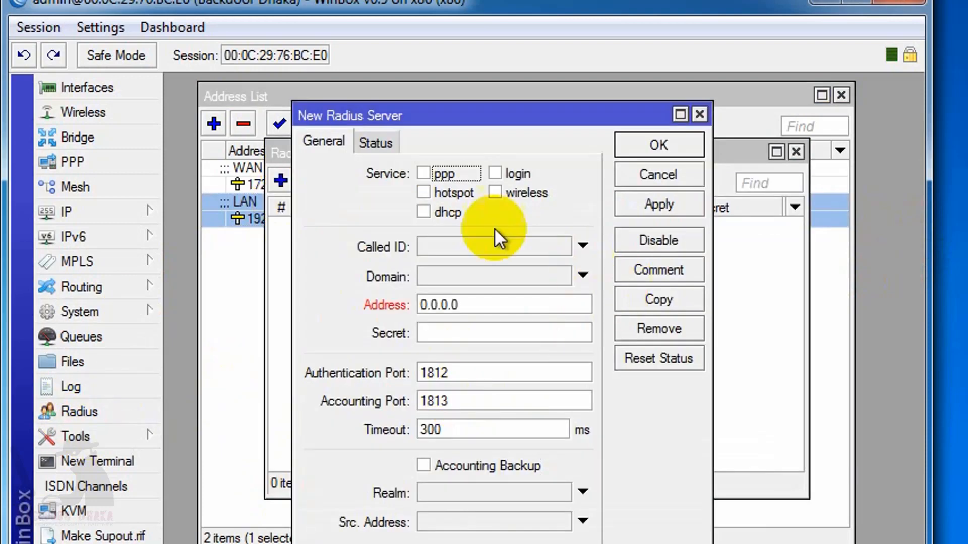
{"action": "left_click", "coordinate": [423, 192]}
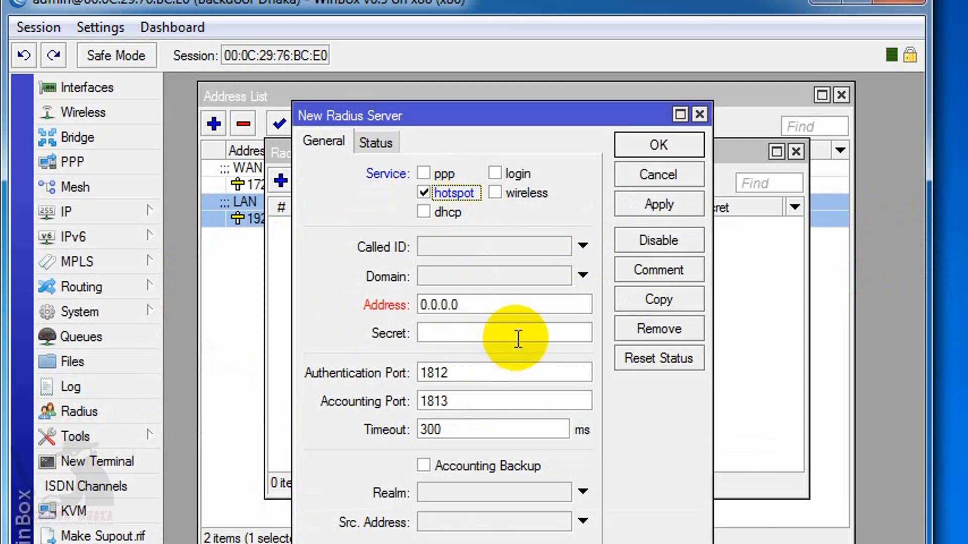
{"action": "double_click", "coordinate": [504, 304]}
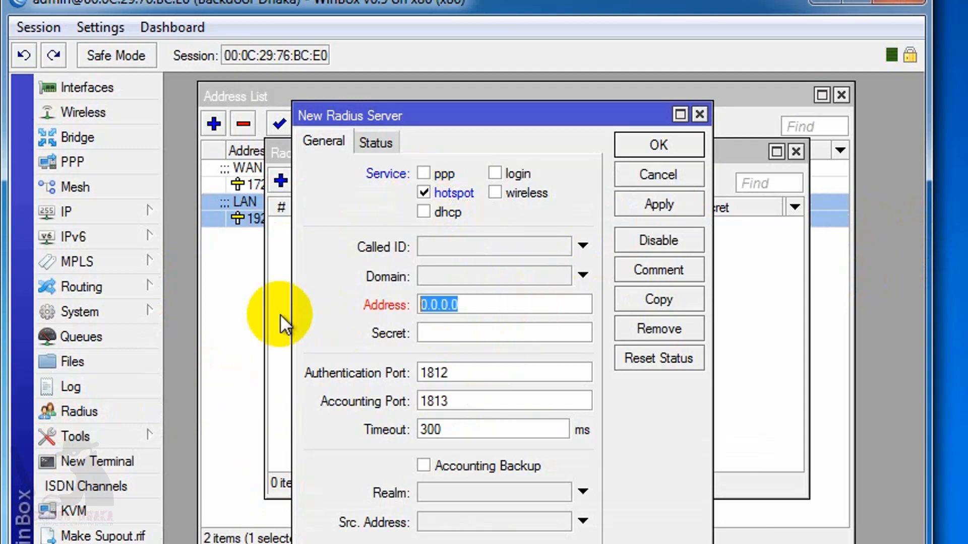
{"action": "type", "text": "172.16.50."}
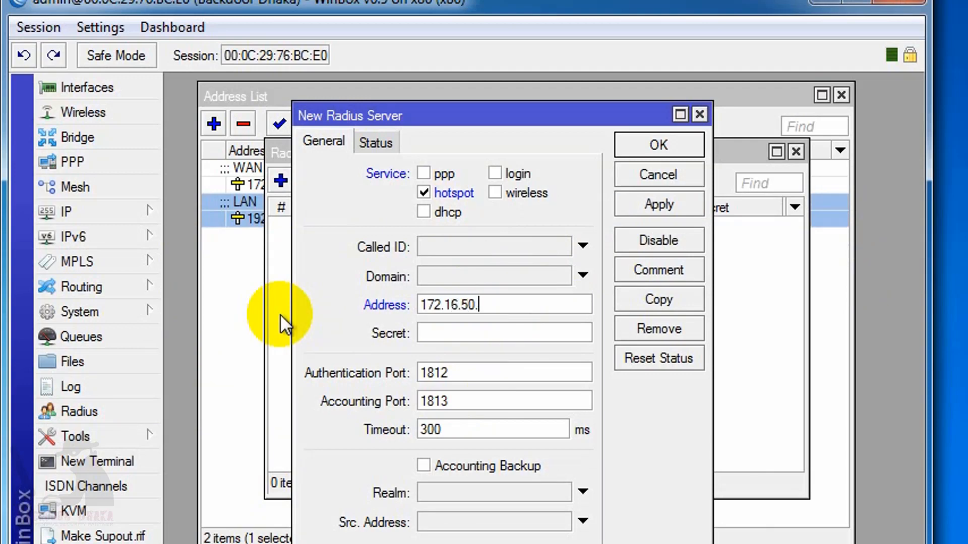
{"action": "type", "text": "196"}
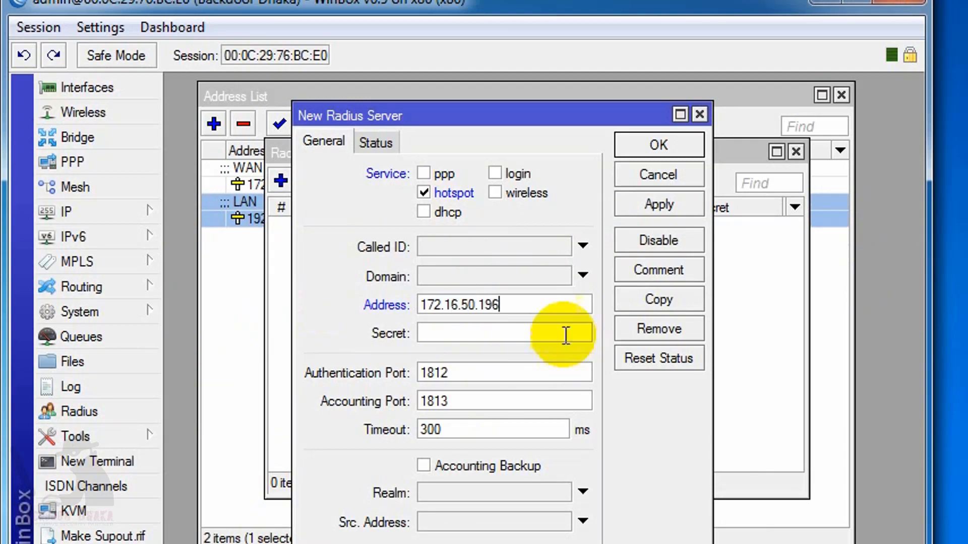
{"action": "left_click", "coordinate": [531, 328]}
{"action": "type", "text": "*****"}
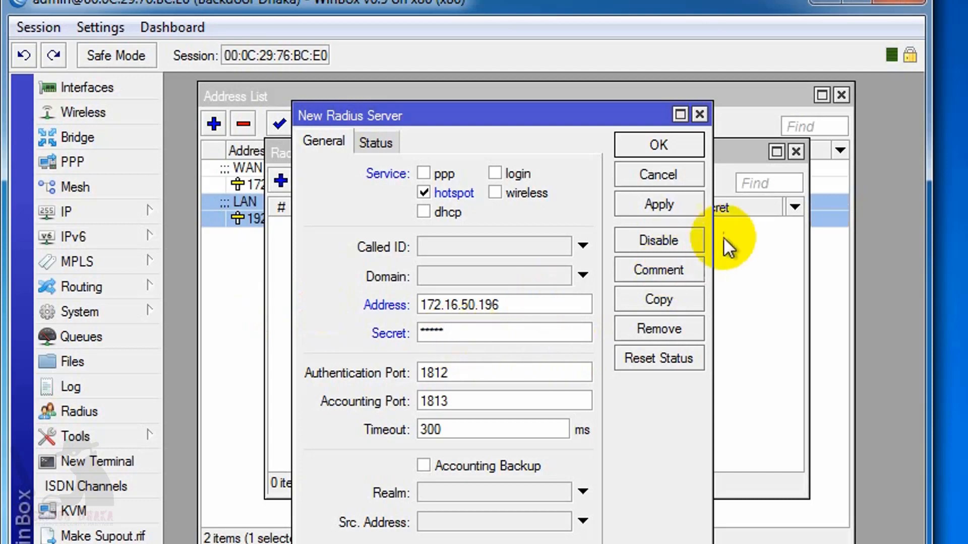
{"action": "left_click", "coordinate": [651, 204]}
{"action": "left_click", "coordinate": [654, 148]}
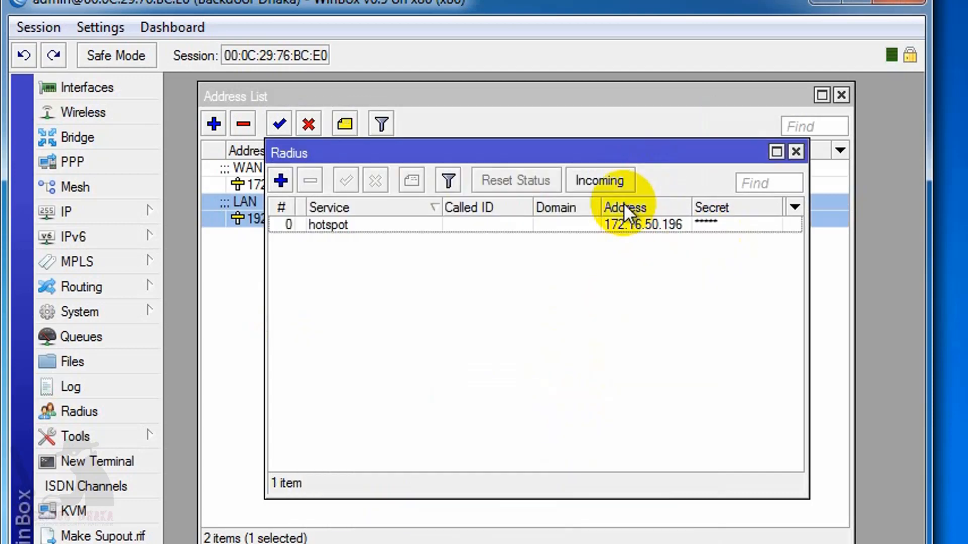
Step: Check the Accept and Port settings for incoming RADIUS requests, then cancel and close the Radius and Address List windows
{"action": "left_click", "coordinate": [600, 180]}
{"action": "left_click", "coordinate": [498, 295]}
{"action": "left_click_drag", "start_coordinate": [498, 295], "coordinate": [380, 310]}
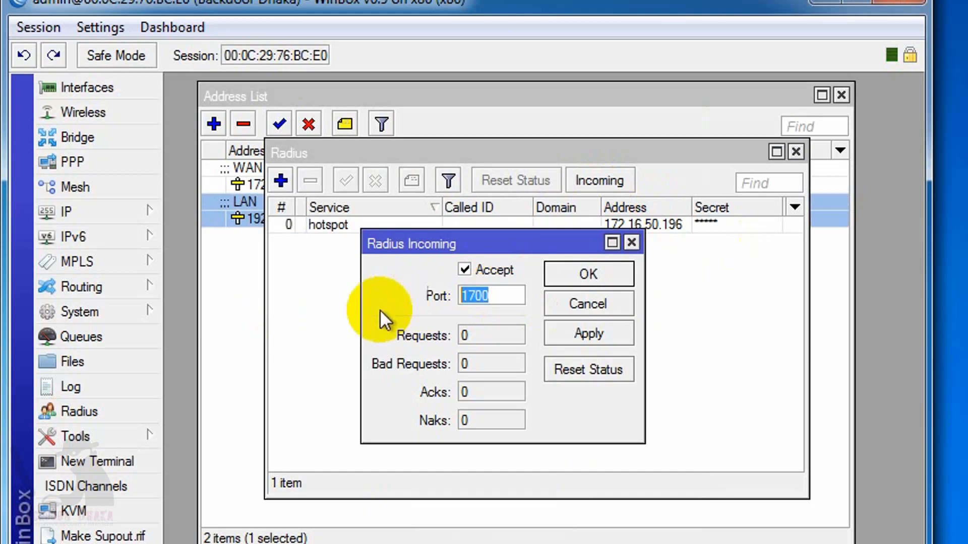
{"action": "left_click", "coordinate": [476, 295]}
{"action": "left_click_drag", "start_coordinate": [500, 294], "coordinate": [395, 297]}
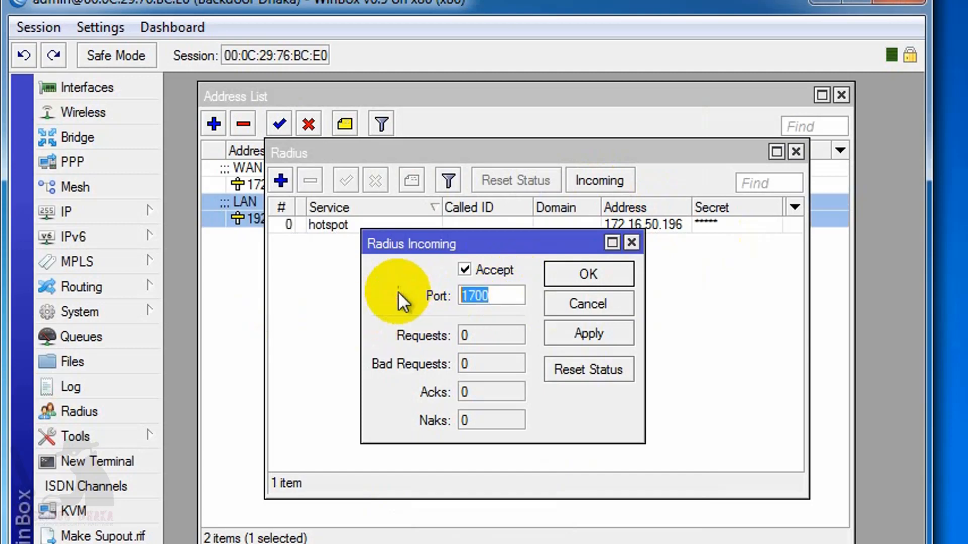
{"action": "left_click", "coordinate": [509, 296]}
{"action": "left_click_drag", "start_coordinate": [509, 295], "coordinate": [434, 300]}
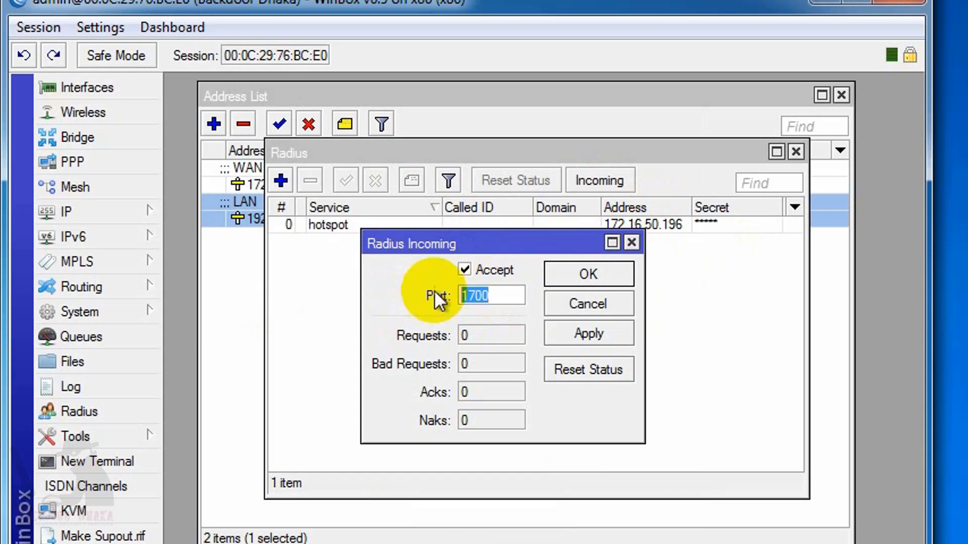
{"action": "left_click", "coordinate": [580, 305]}
{"action": "left_click", "coordinate": [796, 152]}
{"action": "left_click", "coordinate": [840, 96]}
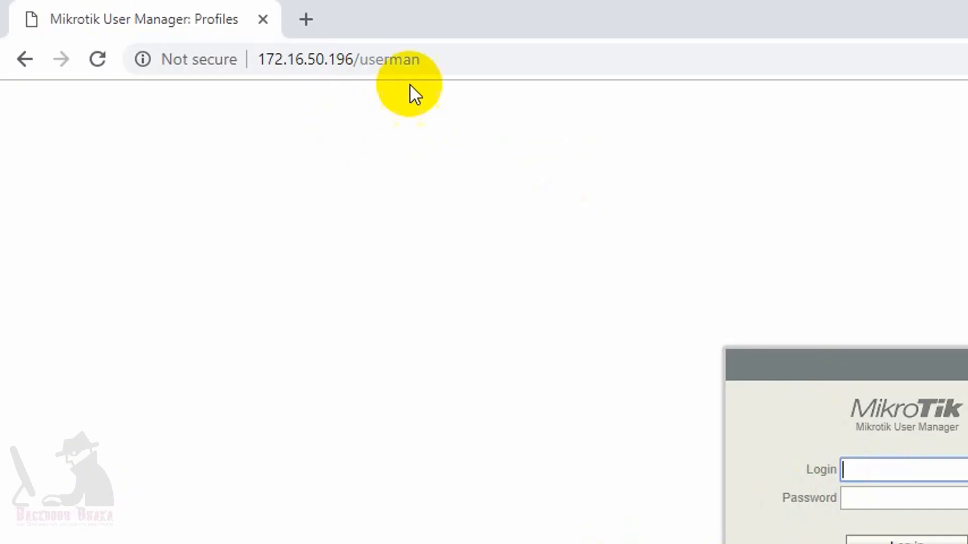
Step: Switch to the browser and log in to MikroTik User Manager at 172.16.50.196/userman as admin
{"action": "left_click_drag", "start_coordinate": [421, 60], "coordinate": [174, 56]}
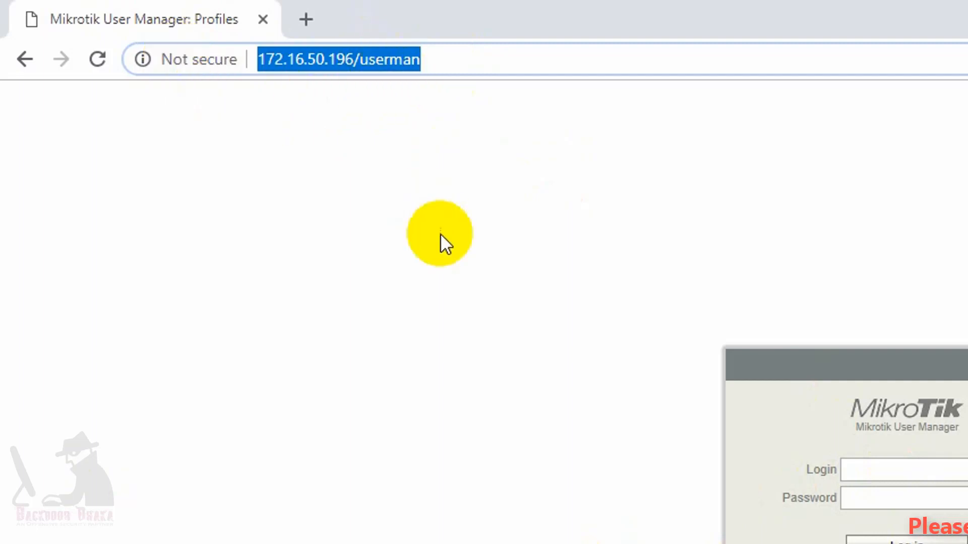
{"action": "left_click", "coordinate": [305, 59]}
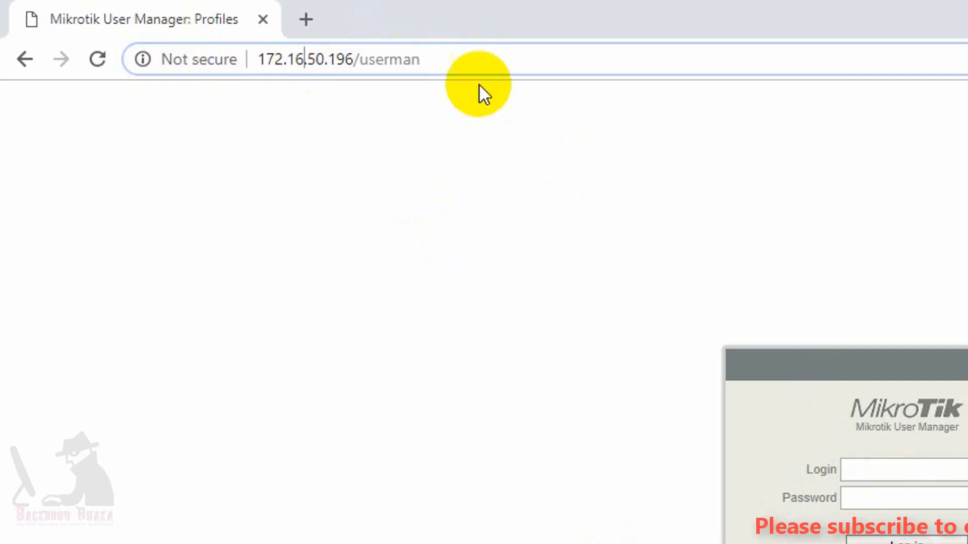
{"action": "left_click_drag", "start_coordinate": [421, 59], "coordinate": [249, 59]}
{"action": "left_click", "coordinate": [902, 477]}
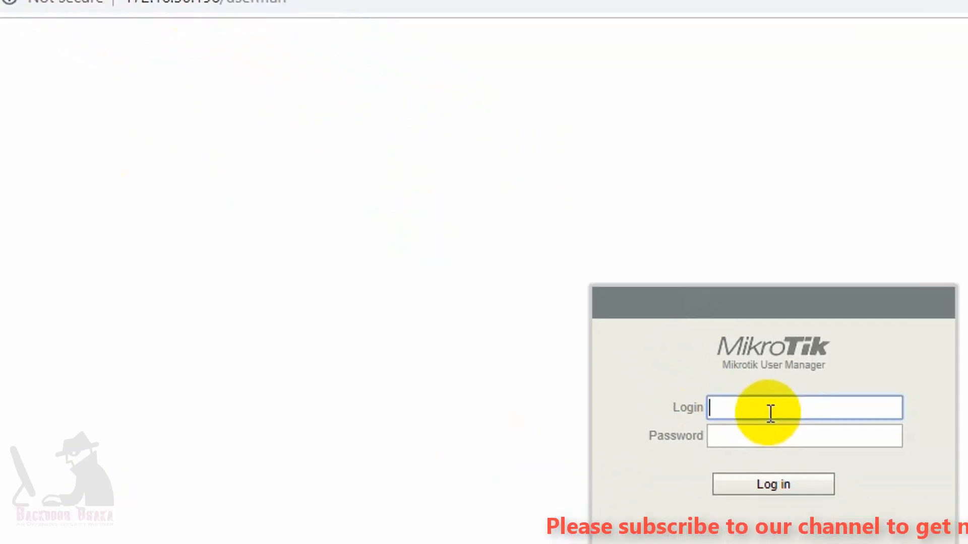
{"action": "type", "text": "admin"}
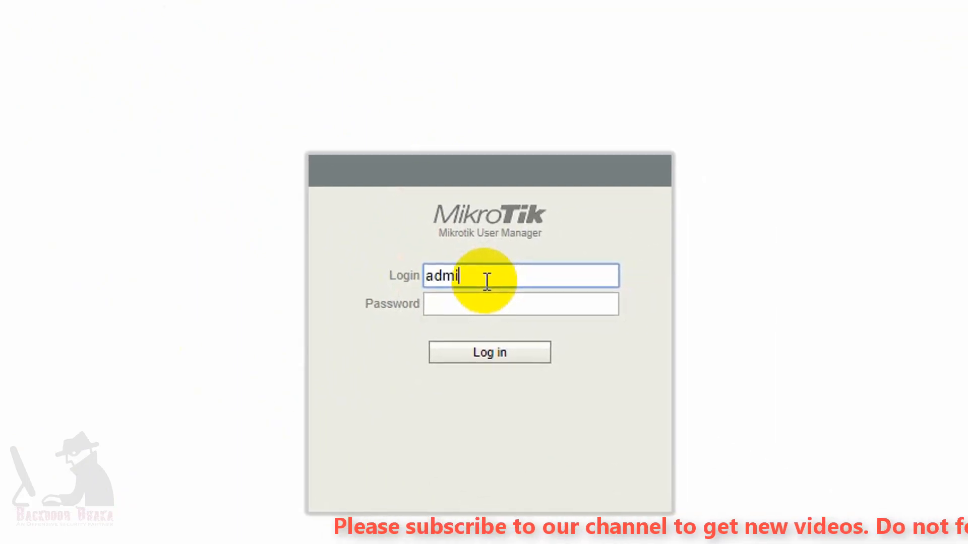
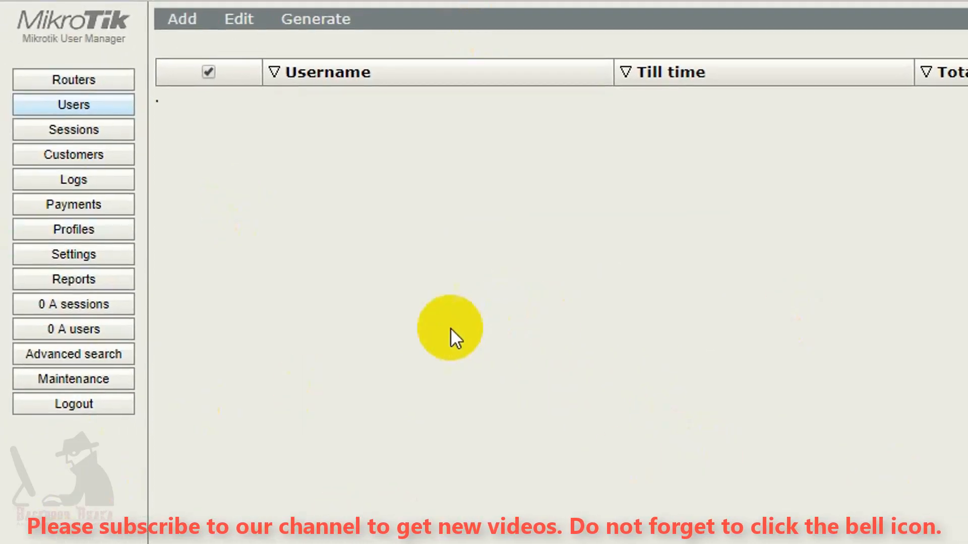
Step: Look through User Manager's Routers, Users, Sessions and Customers sections
{"action": "left_click", "coordinate": [75, 79]}
{"action": "left_click", "coordinate": [93, 108]}
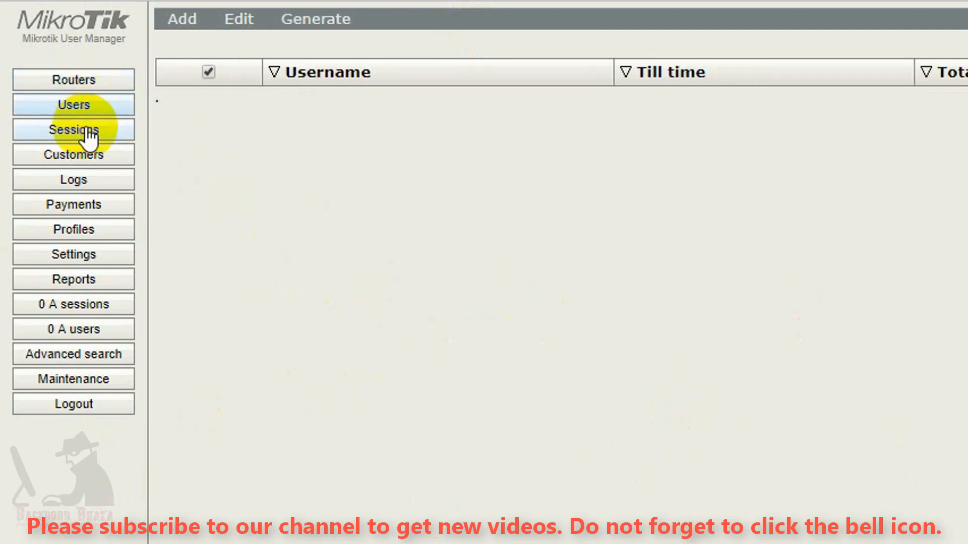
{"action": "left_click", "coordinate": [86, 132]}
{"action": "left_click", "coordinate": [82, 155]}
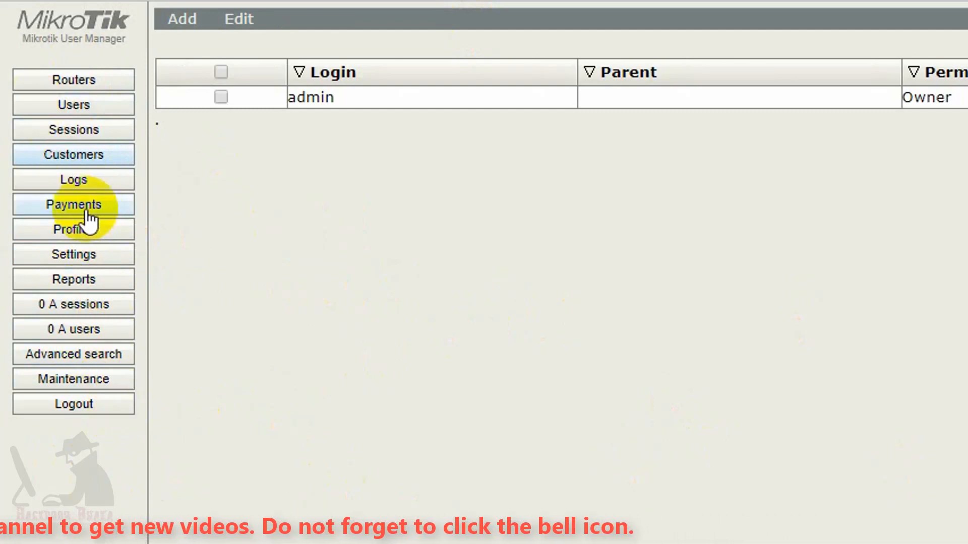
Step: Examine the Profiles section, comparing its profile and limitation pages
{"action": "left_click", "coordinate": [56, 230]}
{"action": "left_click", "coordinate": [307, 43]}
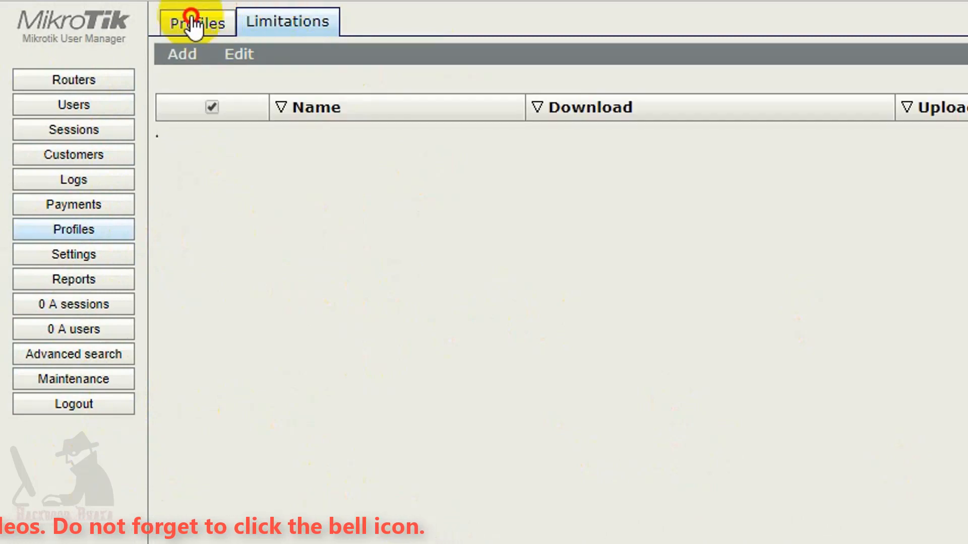
{"action": "left_click", "coordinate": [190, 22]}
{"action": "left_click", "coordinate": [277, 37]}
{"action": "left_click", "coordinate": [206, 19]}
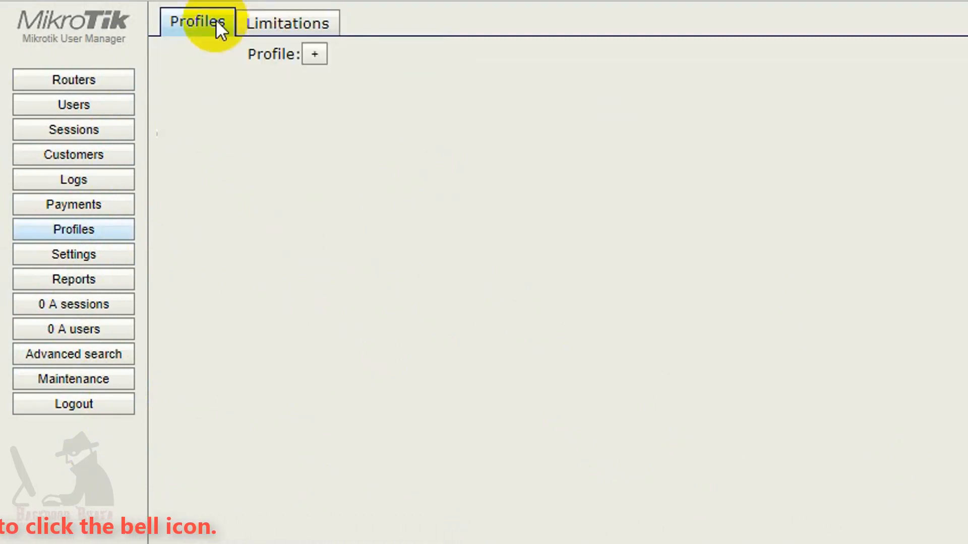
{"action": "left_click", "coordinate": [278, 22]}
{"action": "left_click", "coordinate": [208, 21]}
{"action": "left_click", "coordinate": [305, 22]}
{"action": "left_click", "coordinate": [216, 34]}
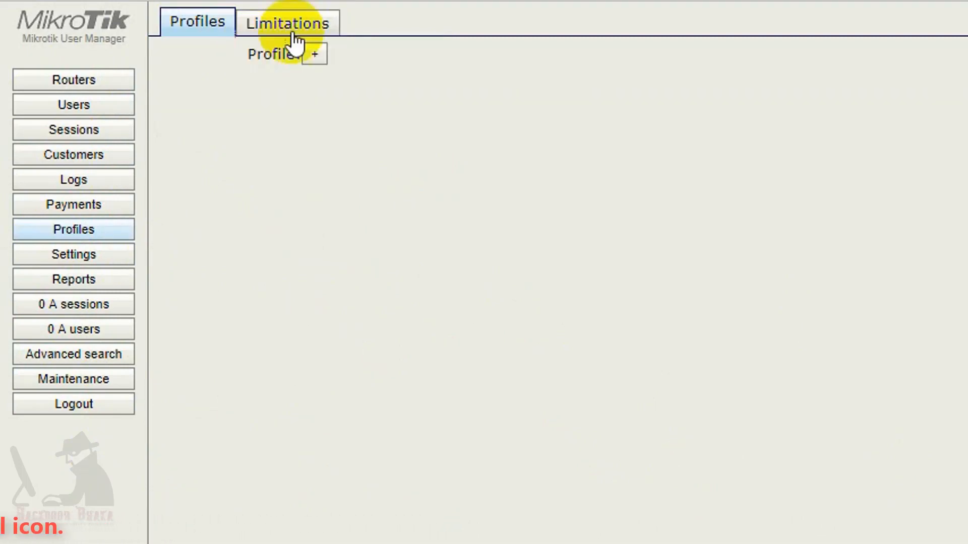
Step: Define a new limitation named 512kbps Pack: rate limit and burst threshold 512k, burst rate 1M, burst time 60, min rate Rx 32k and Tx 32
{"action": "left_click", "coordinate": [290, 30]}
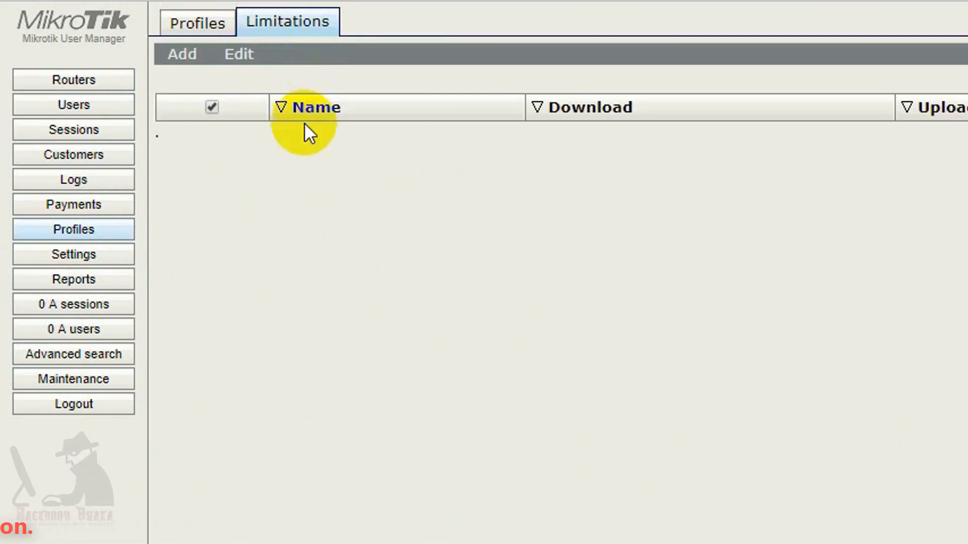
{"action": "left_click", "coordinate": [180, 55]}
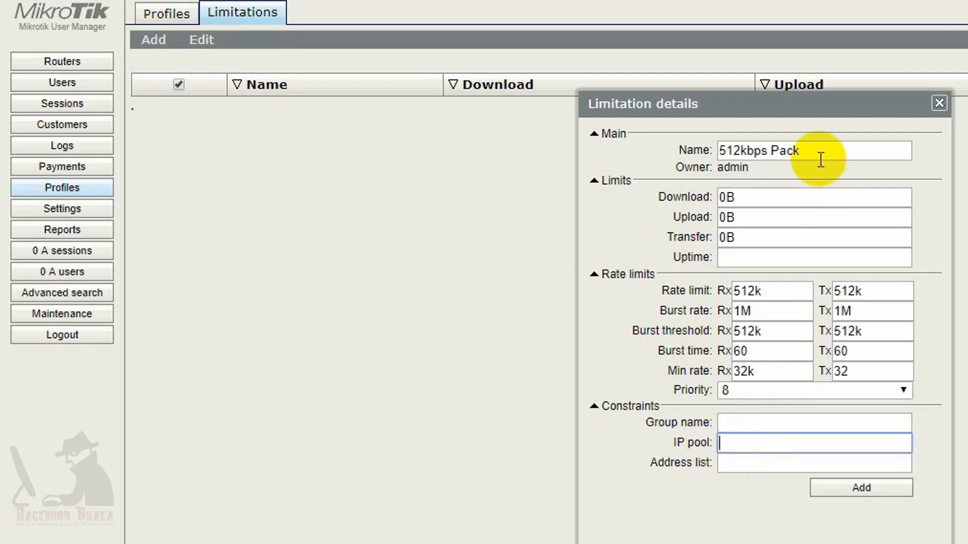
{"action": "left_click_drag", "start_coordinate": [816, 151], "coordinate": [627, 127]}
{"action": "left_click", "coordinate": [750, 151]}
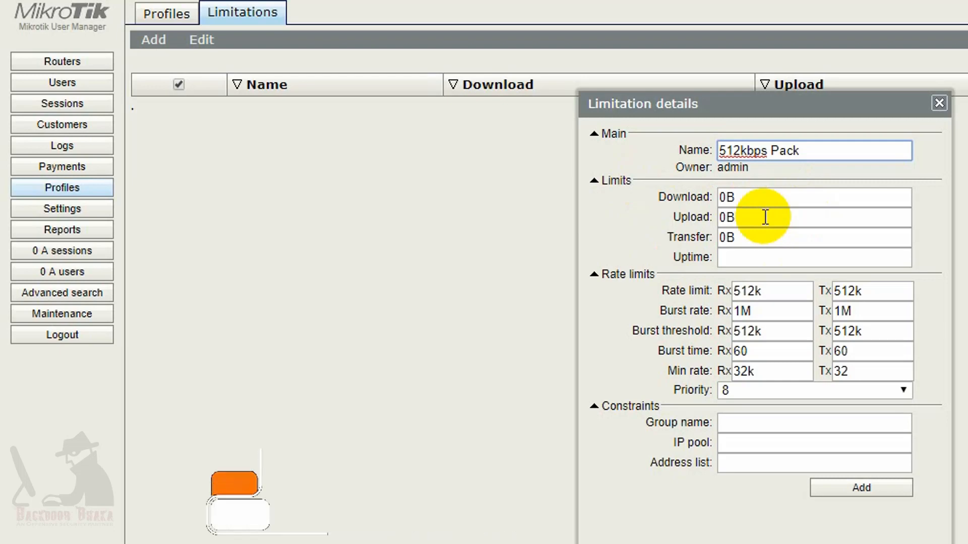
{"action": "left_click", "coordinate": [748, 237]}
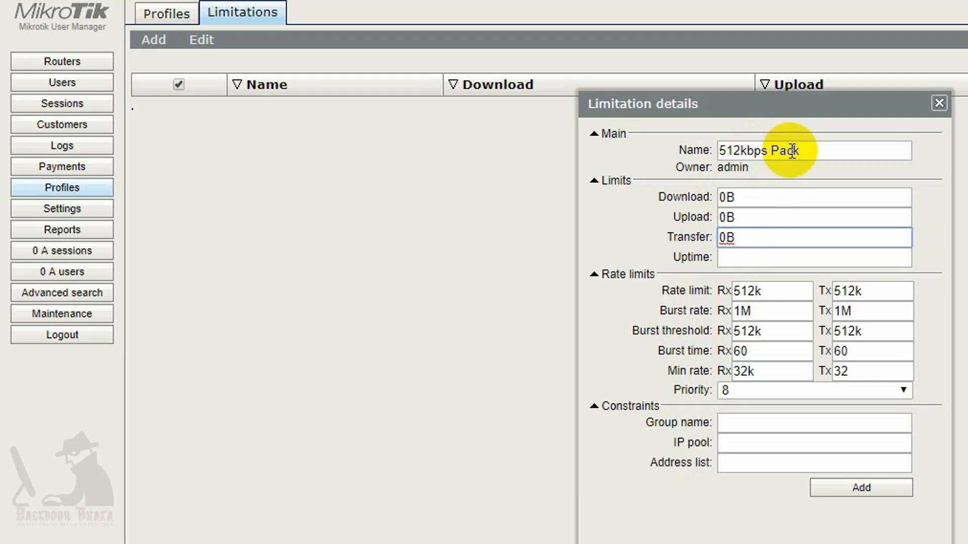
{"action": "left_click", "coordinate": [768, 287]}
{"action": "double_click", "coordinate": [769, 286]}
{"action": "double_click", "coordinate": [849, 288]}
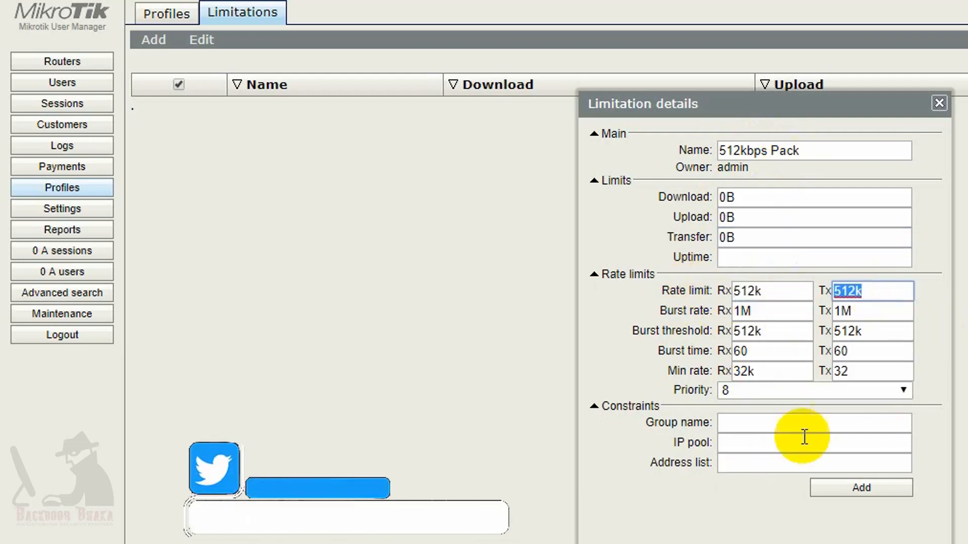
Step: Set the limitation's IP pool to hs-pool-2, copying the pool name from WinBox's IP Pool list, and add the limitation
{"action": "left_click", "coordinate": [758, 443]}
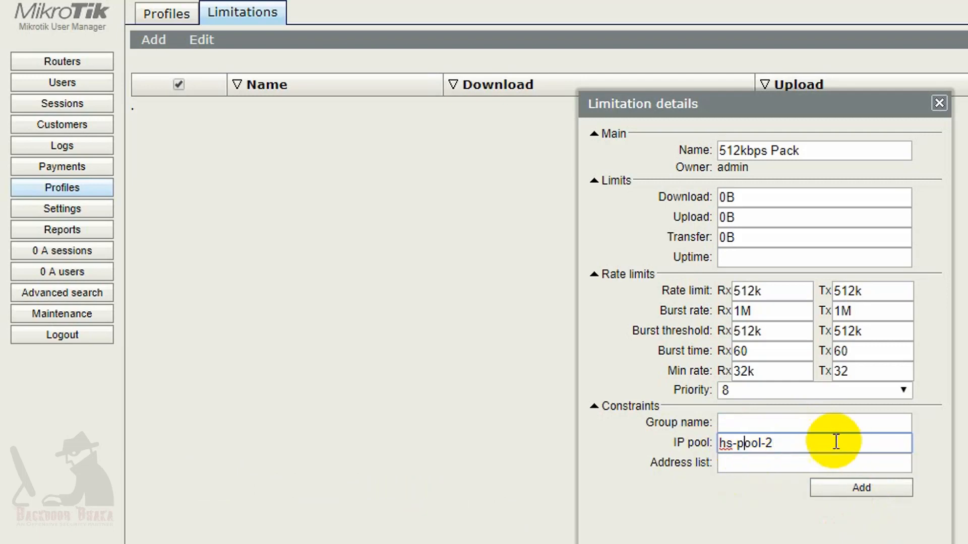
{"action": "left_click_drag", "start_coordinate": [836, 443], "coordinate": [579, 444]}
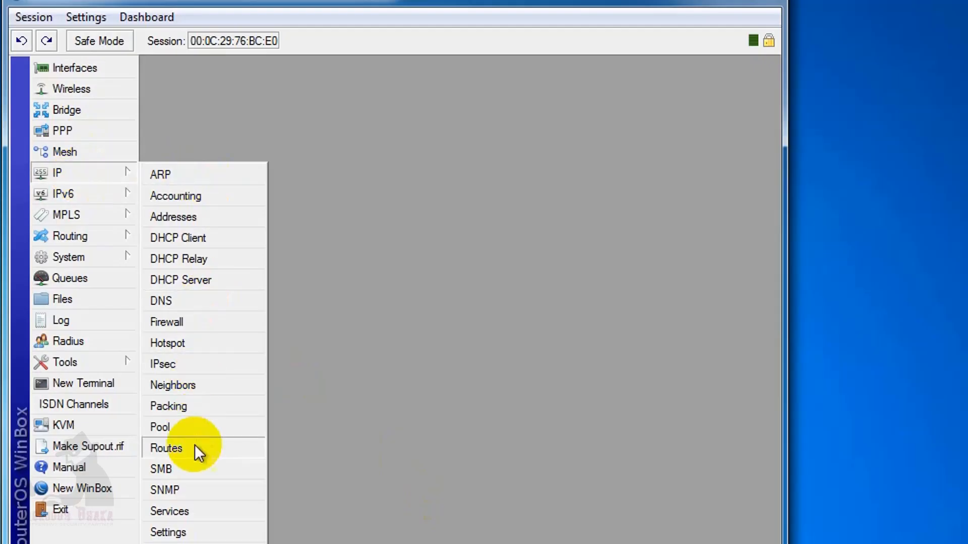
{"action": "left_click", "coordinate": [170, 428]}
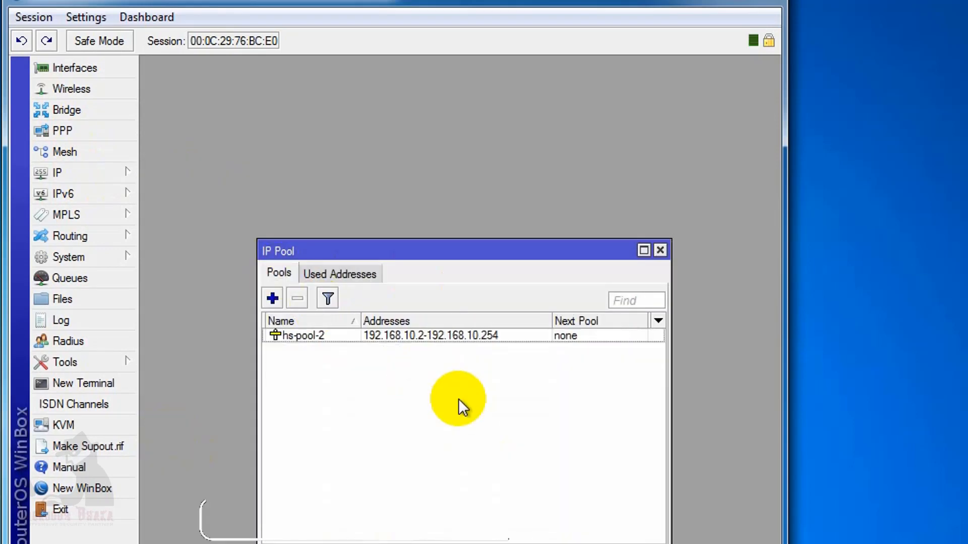
{"action": "double_click", "coordinate": [308, 335]}
{"action": "key", "text": "ctrl+c"}
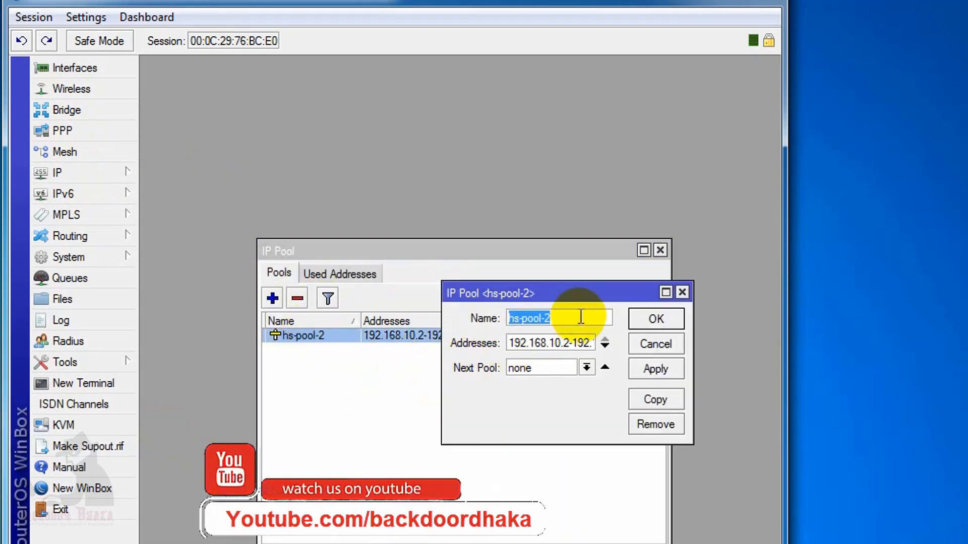
{"action": "left_click", "coordinate": [656, 319]}
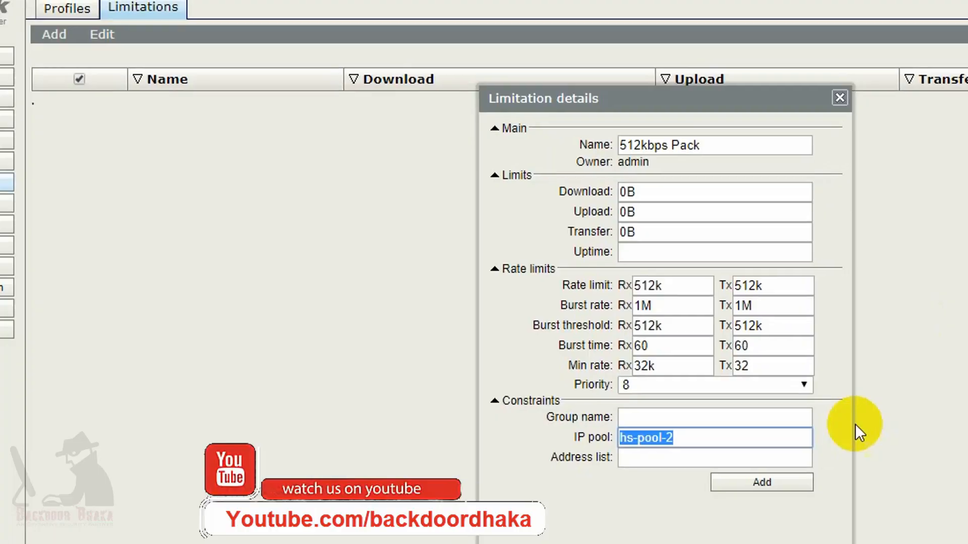
{"action": "left_click_drag", "start_coordinate": [697, 437], "coordinate": [586, 438]}
{"action": "key", "text": "ctrl+v"}
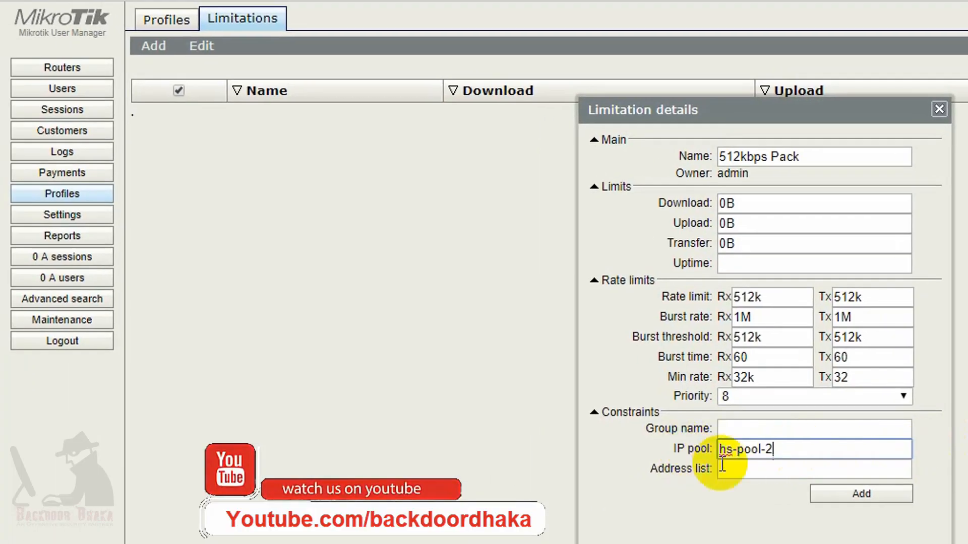
{"action": "left_click", "coordinate": [863, 497]}
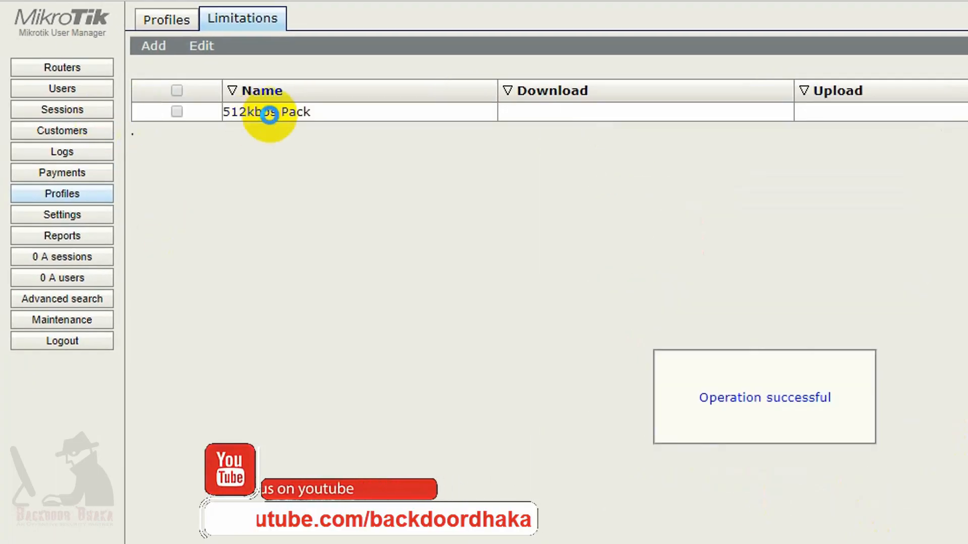
Step: Add a limitation named 1Mbps Pack: rate limit and burst threshold 1M, burst rate 2M, burst time 60, min rate 64k, IP pool hs-pool-2
{"action": "left_click", "coordinate": [153, 45]}
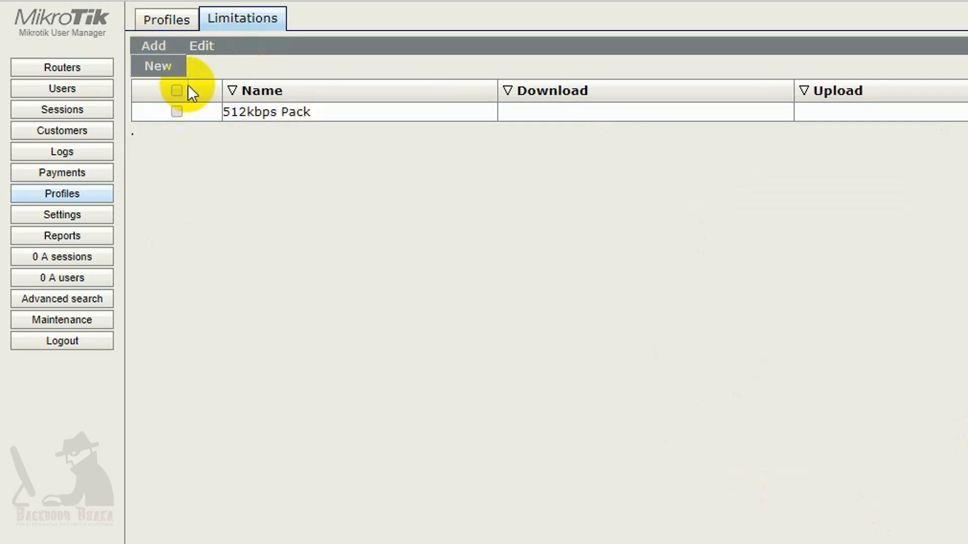
{"action": "left_click", "coordinate": [152, 66]}
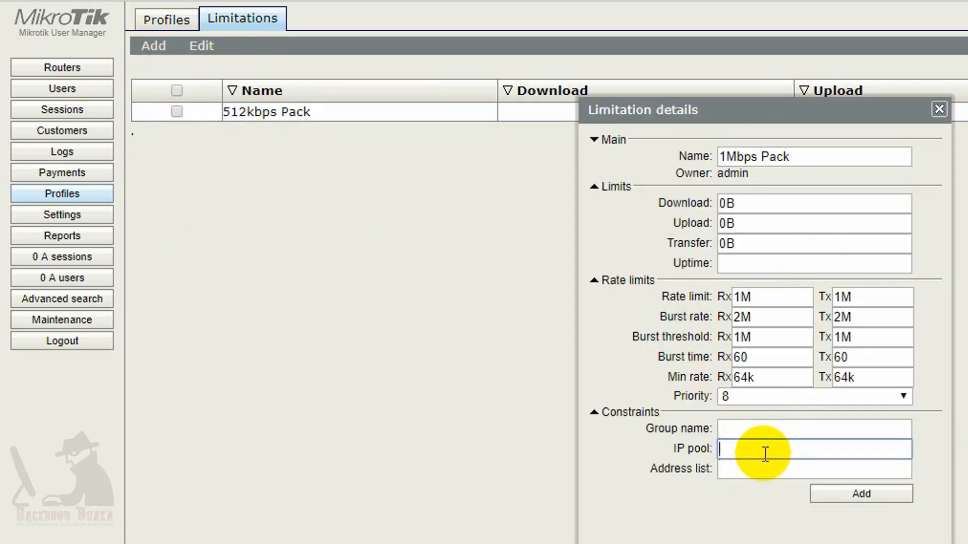
{"action": "left_click", "coordinate": [765, 449]}
{"action": "type", "text": "hs-pool-2"}
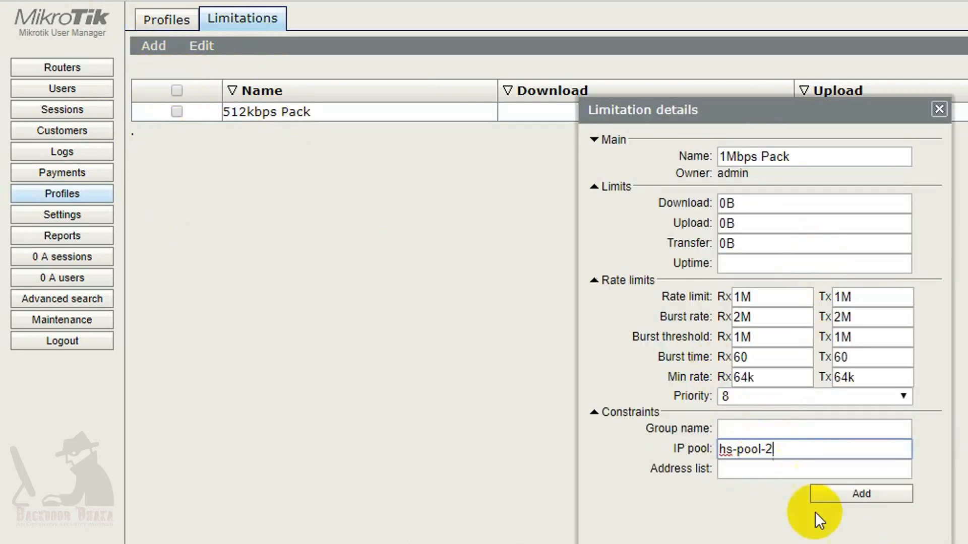
{"action": "left_click", "coordinate": [861, 494]}
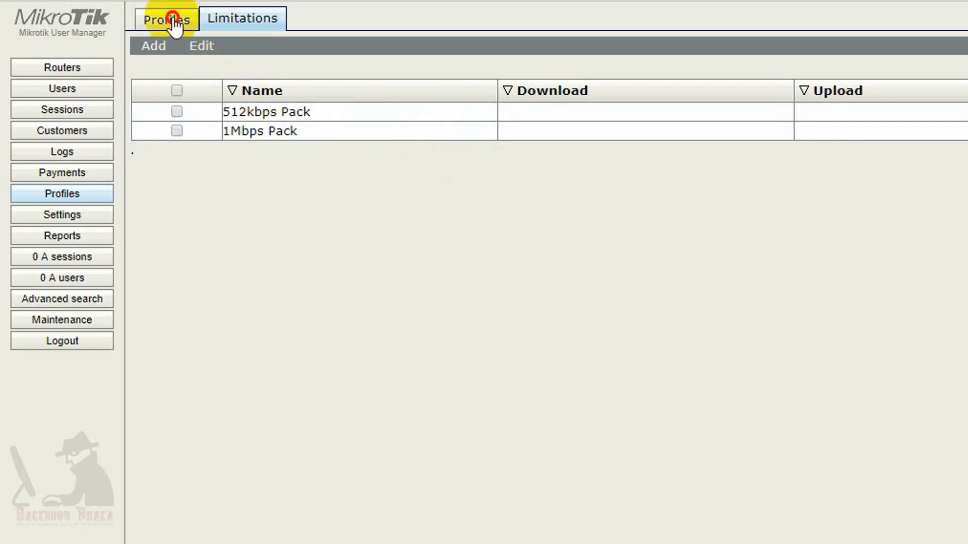
Step: Create two profiles named 512kbps Pack and 1Mbps Pack
{"action": "left_click", "coordinate": [171, 21]}
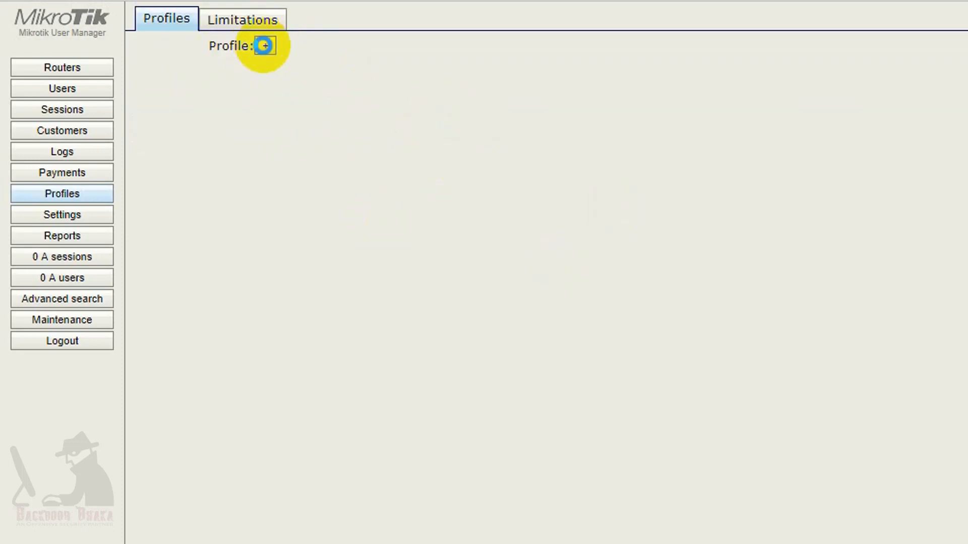
{"action": "left_click", "coordinate": [266, 46]}
{"action": "type", "text": "51"}
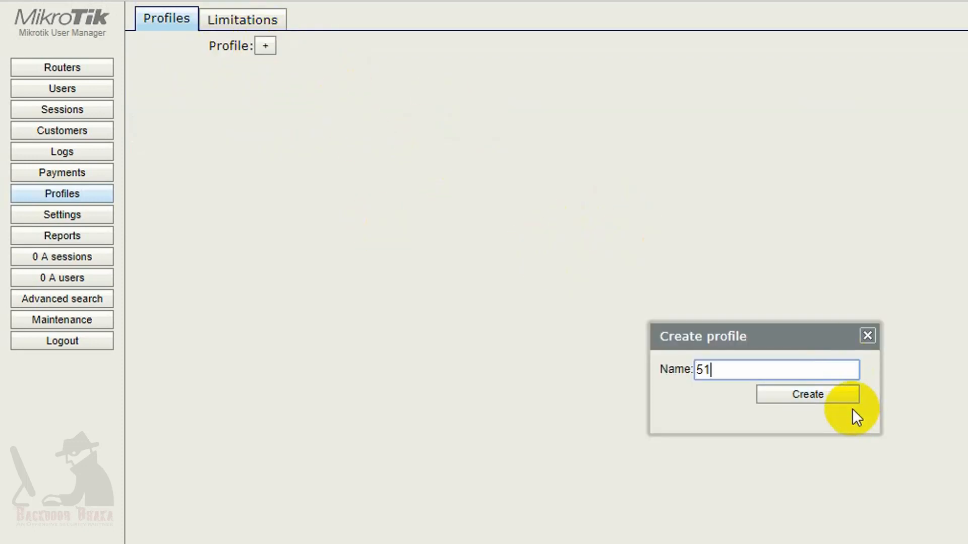
{"action": "type", "text": "2kbps Pack"}
{"action": "key", "text": "Return"}
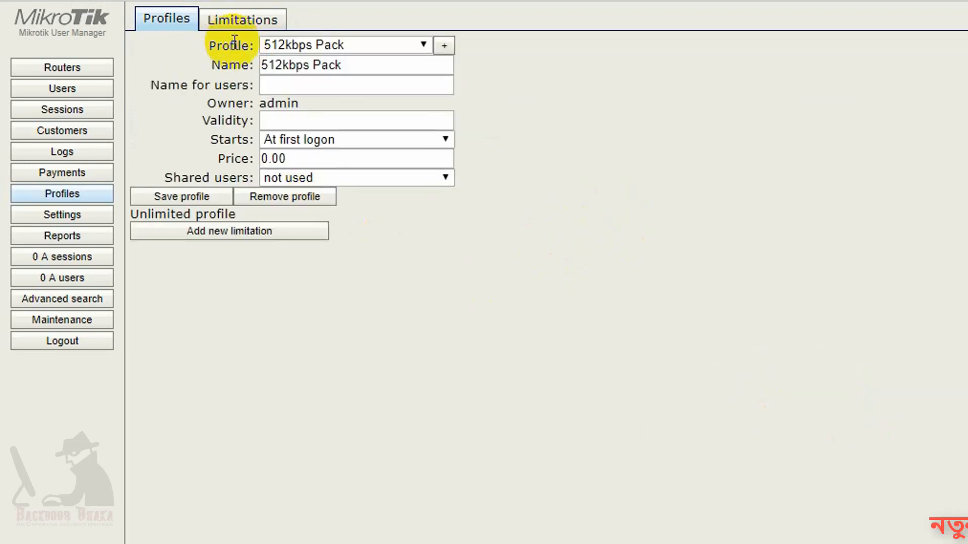
{"action": "left_click", "coordinate": [446, 44]}
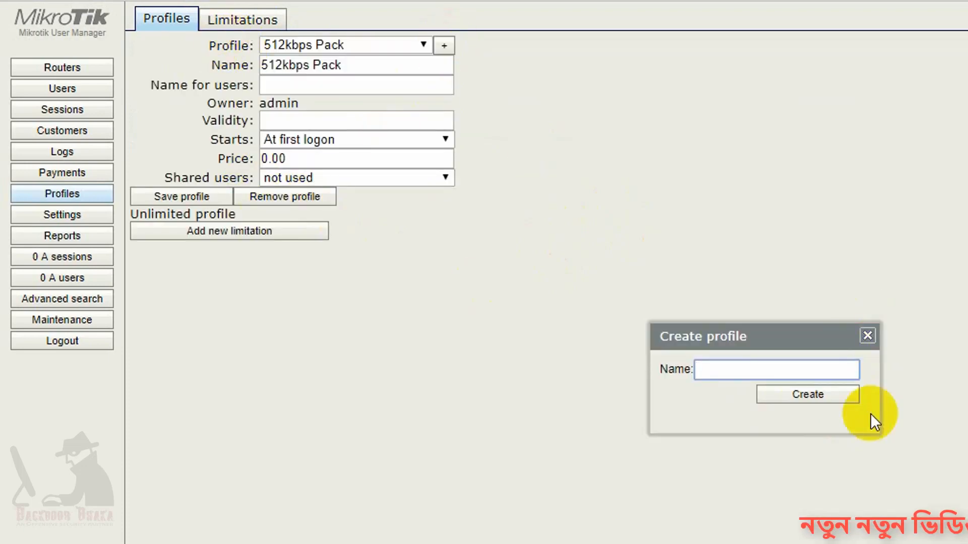
{"action": "type", "text": "1Mbps Pack"}
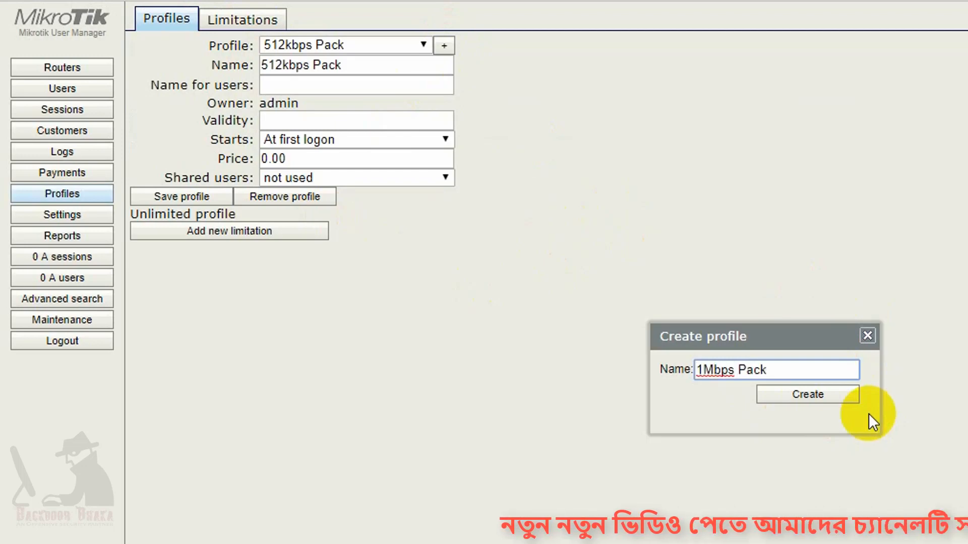
{"action": "left_click", "coordinate": [806, 396]}
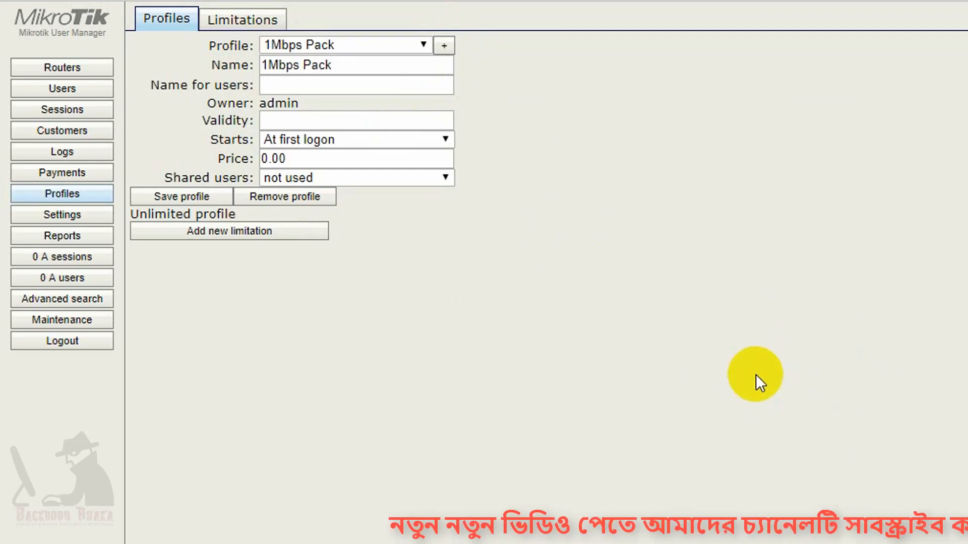
Step: Review the 512kbps Pack and 1Mbps Pack profiles and compare them with the list of limitations
{"action": "left_click", "coordinate": [350, 48]}
{"action": "left_click", "coordinate": [340, 62]}
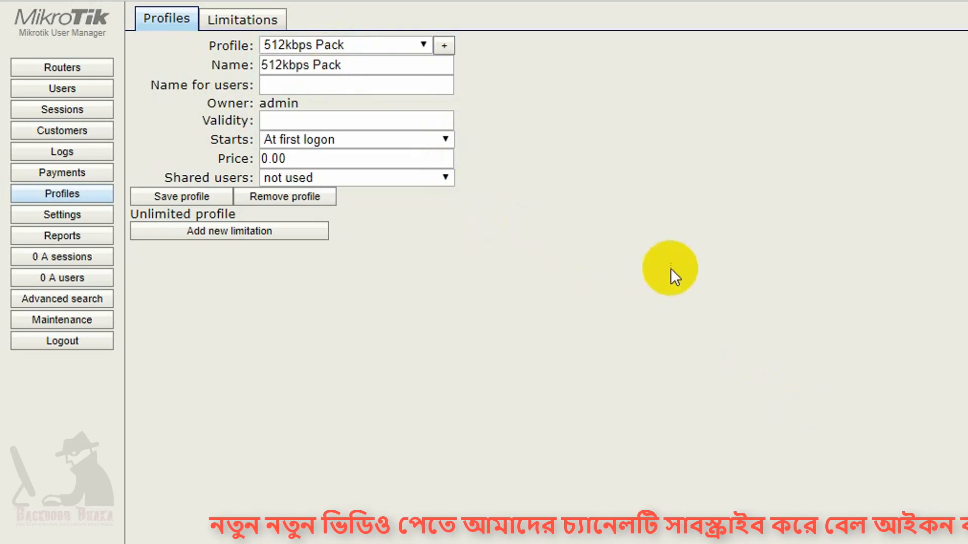
{"action": "left_click", "coordinate": [345, 46]}
{"action": "left_click", "coordinate": [342, 78]}
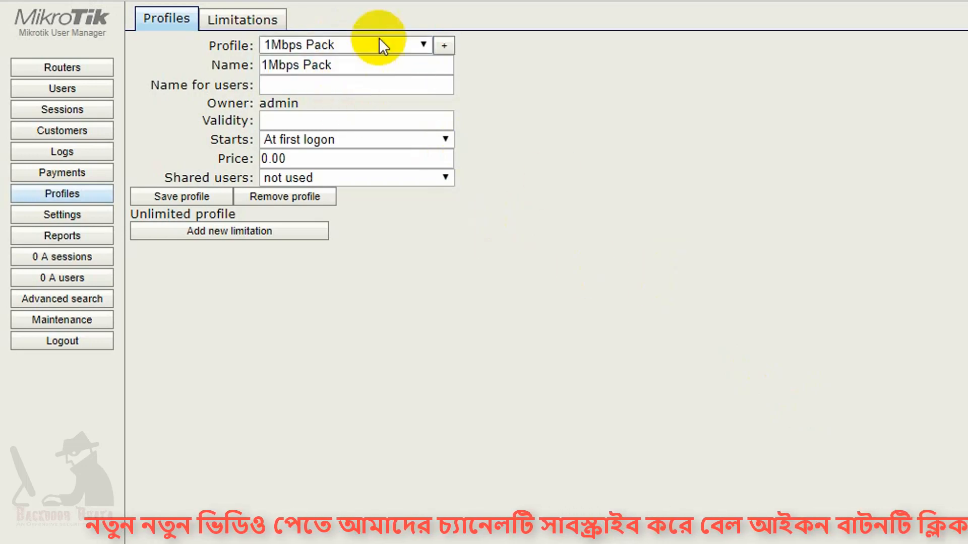
{"action": "left_click", "coordinate": [379, 44]}
{"action": "left_click", "coordinate": [348, 63]}
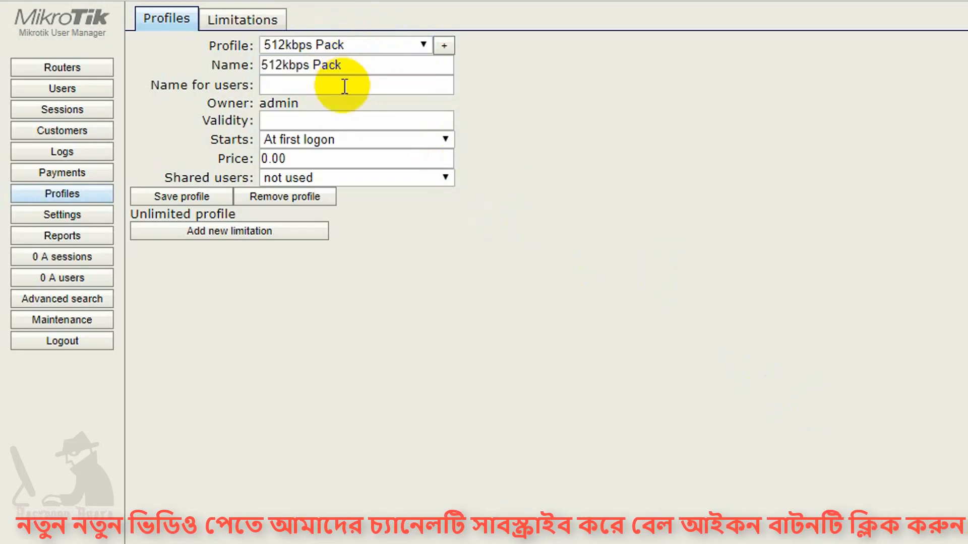
{"action": "left_click", "coordinate": [242, 20]}
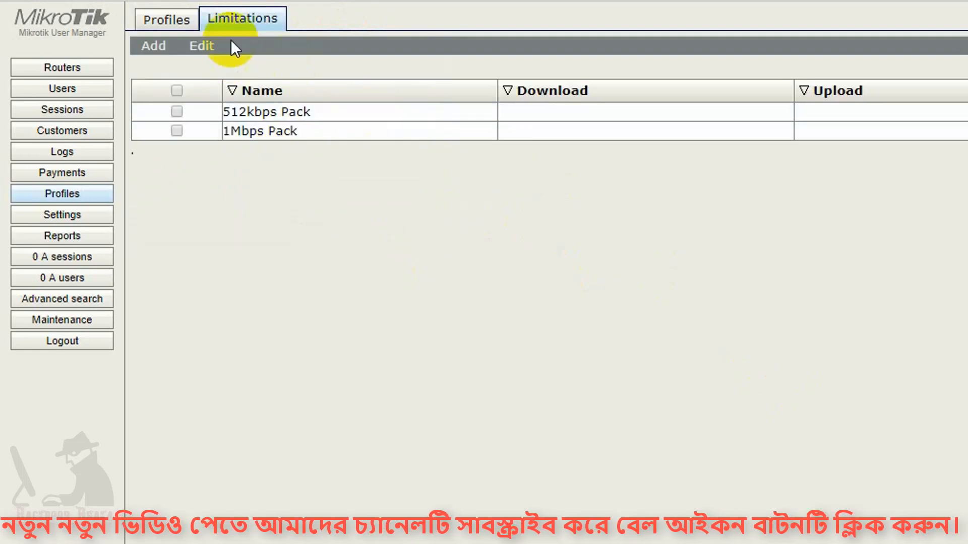
{"action": "left_click", "coordinate": [166, 22]}
{"action": "left_click", "coordinate": [226, 23]}
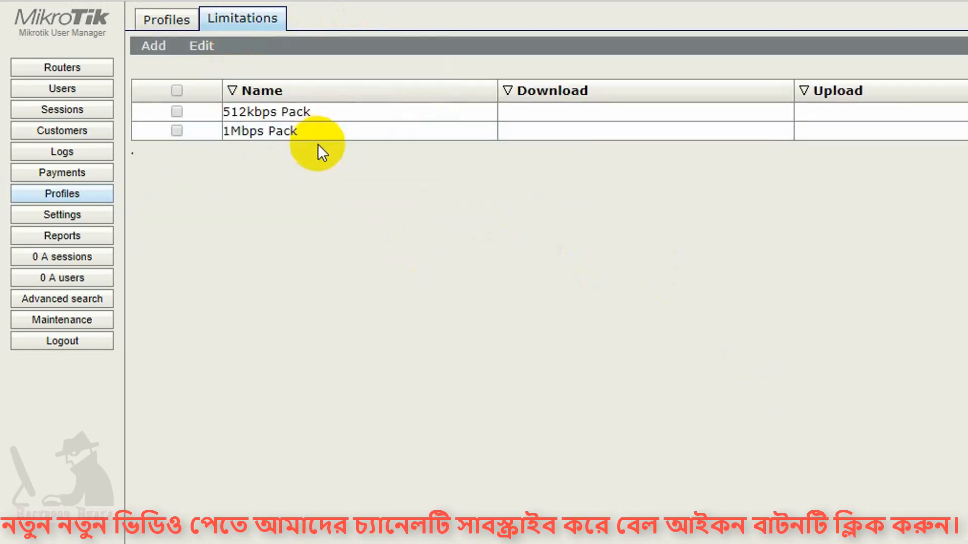
{"action": "left_click", "coordinate": [176, 25]}
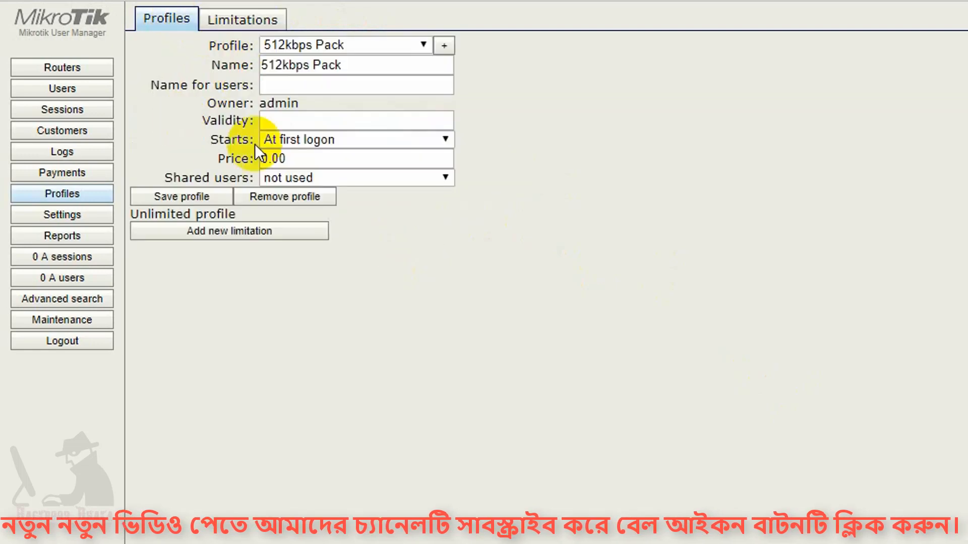
Step: Try to assign the 512kbps Pack limitation to the 512kbps Pack profile
{"action": "left_click", "coordinate": [237, 233]}
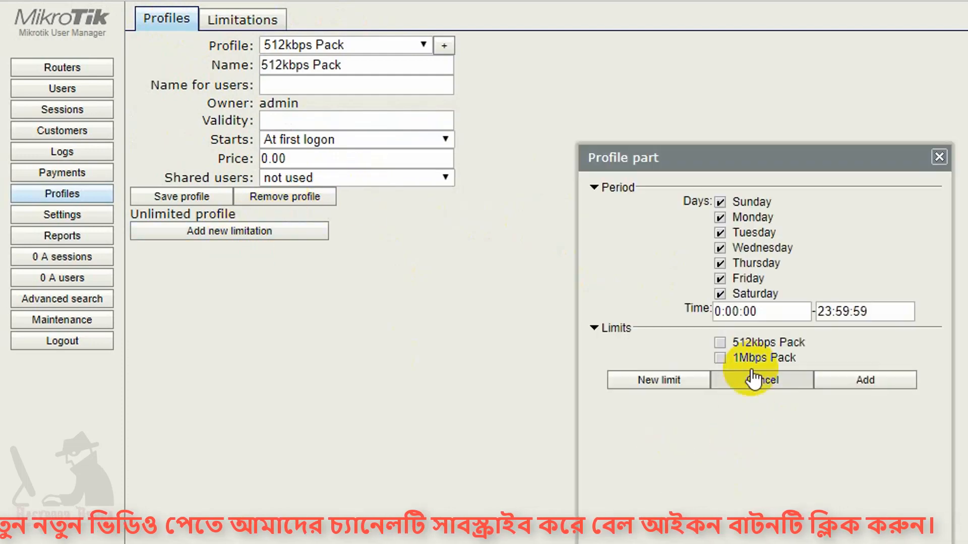
{"action": "left_click", "coordinate": [720, 343]}
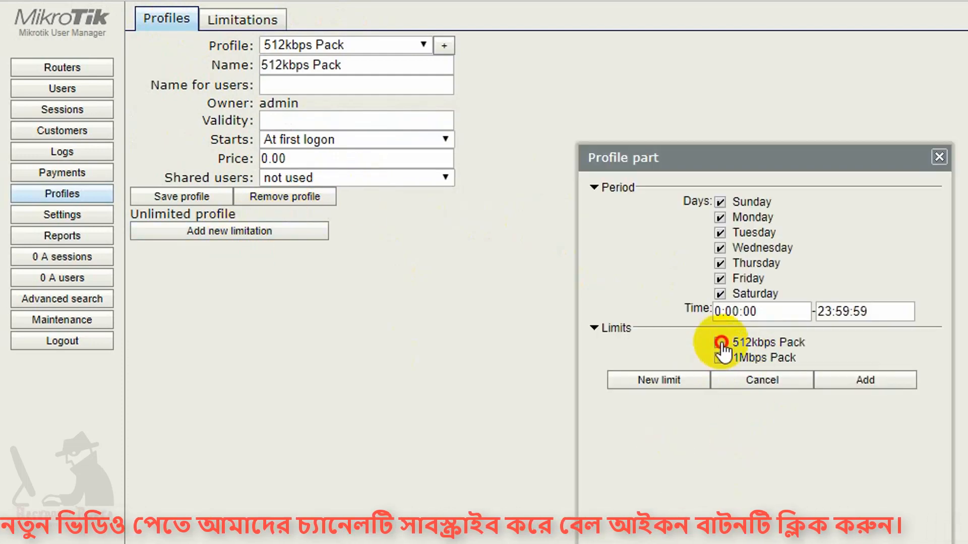
{"action": "left_click", "coordinate": [867, 383]}
{"action": "left_click", "coordinate": [938, 158]}
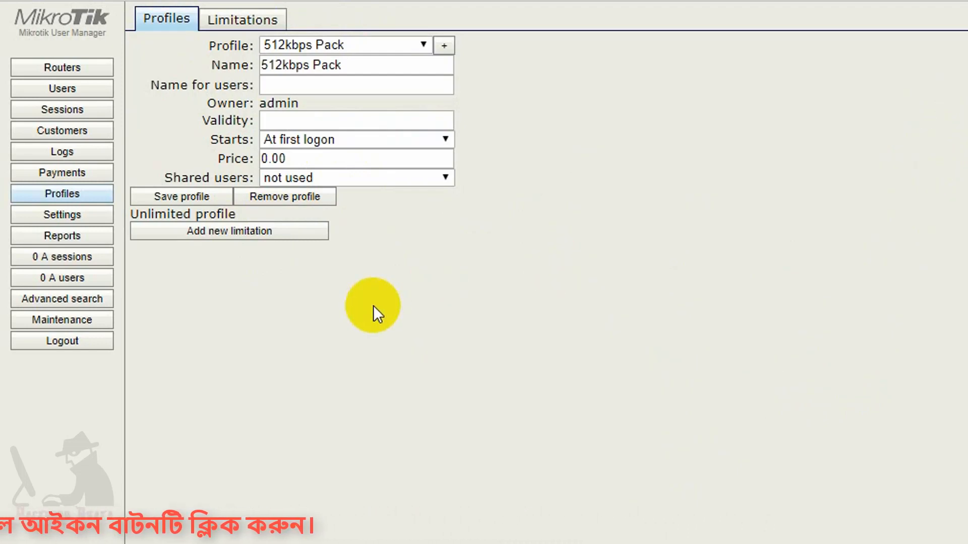
{"action": "left_click", "coordinate": [294, 119]}
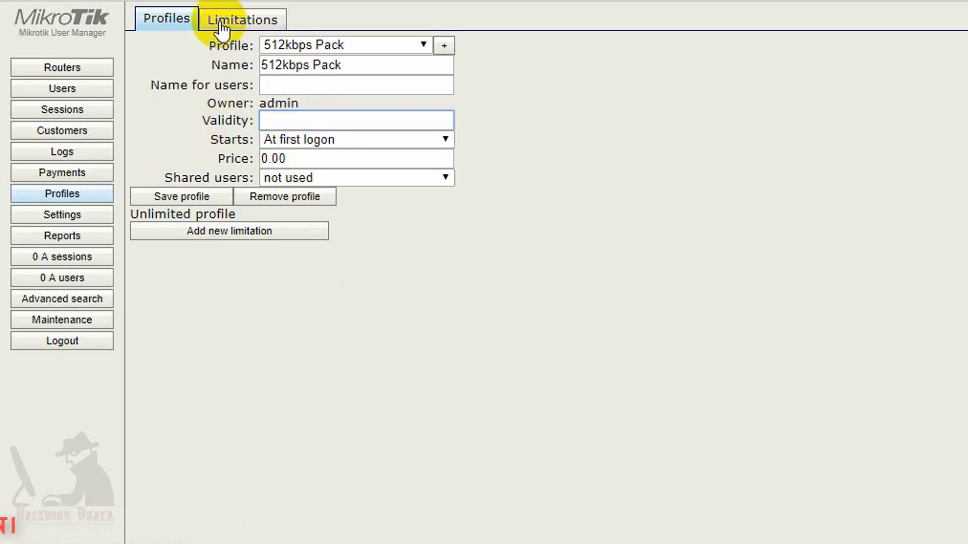
{"action": "left_click", "coordinate": [332, 45]}
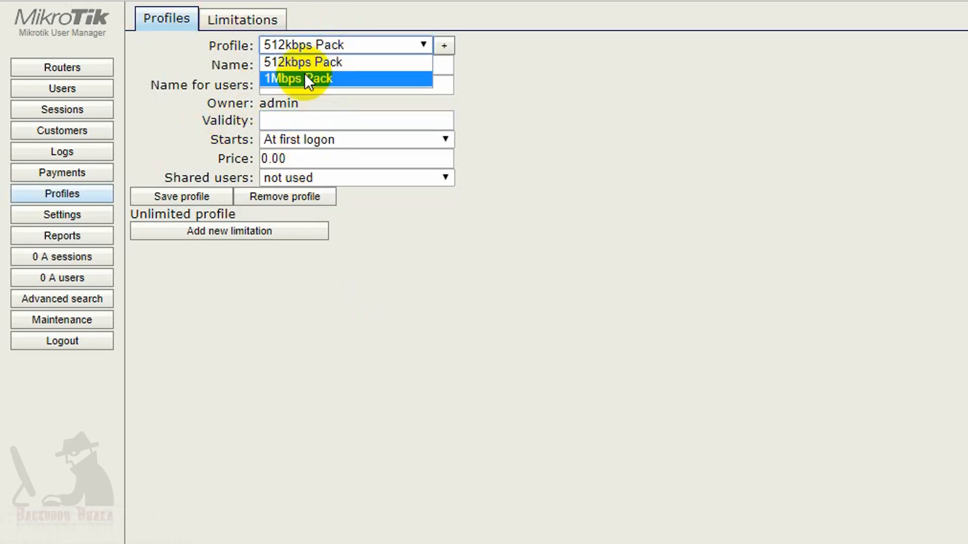
{"action": "left_click", "coordinate": [309, 78]}
{"action": "left_click", "coordinate": [323, 47]}
{"action": "left_click", "coordinate": [300, 61]}
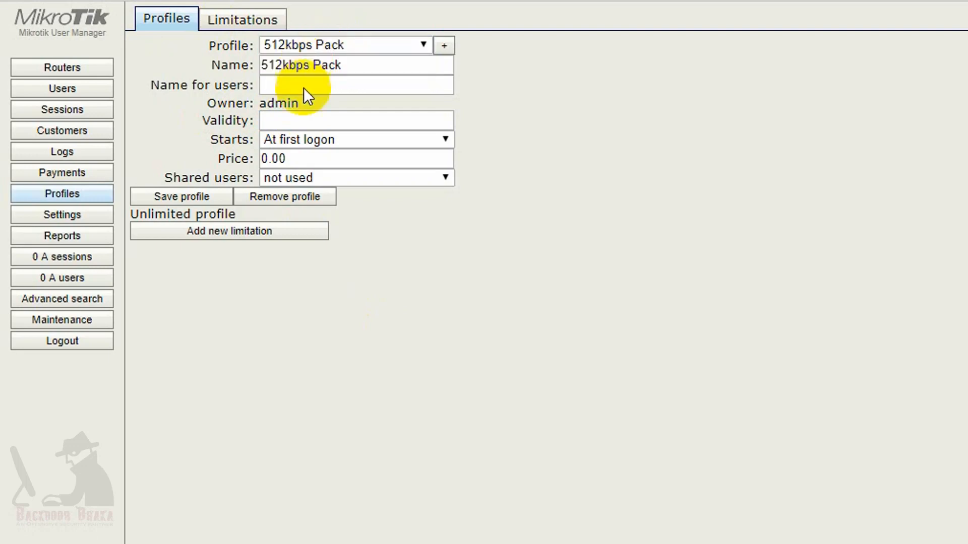
Step: Set the 512kbps Pack profile's validity to 2w1d, price to 10 and shared users to 1, and save the profile
{"action": "left_click", "coordinate": [281, 121]}
{"action": "type", "text": "2w1d"}
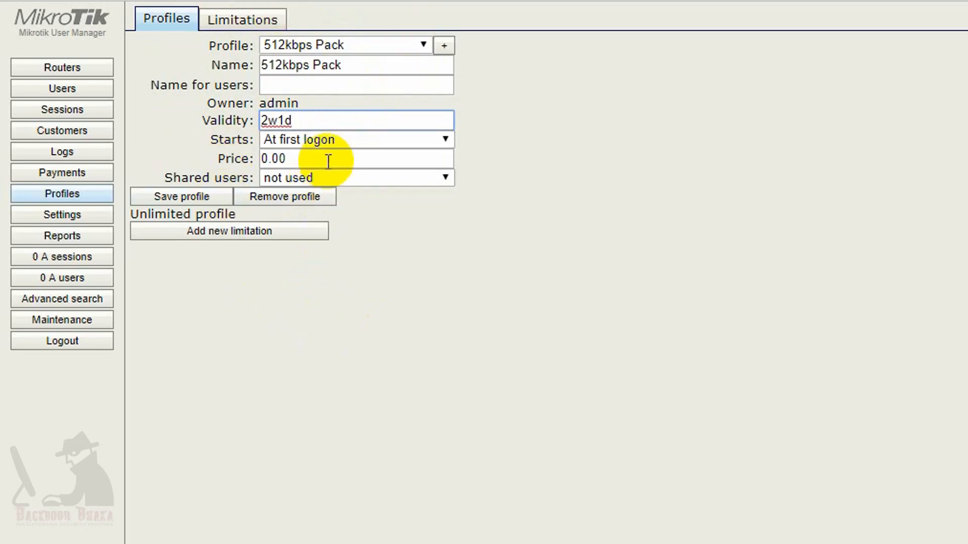
{"action": "left_click_drag", "start_coordinate": [324, 156], "coordinate": [199, 164]}
{"action": "type", "text": "10"}
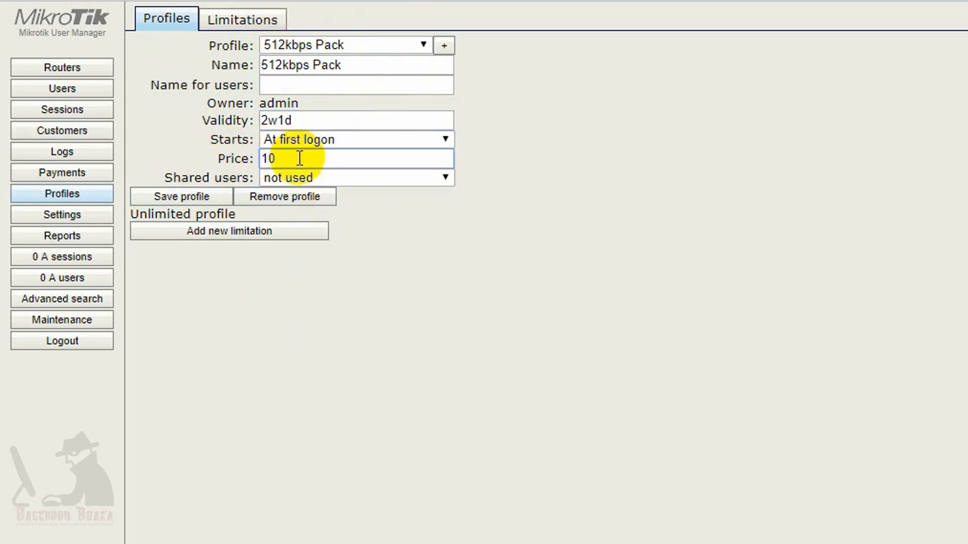
{"action": "left_click", "coordinate": [340, 182]}
{"action": "left_click", "coordinate": [283, 228]}
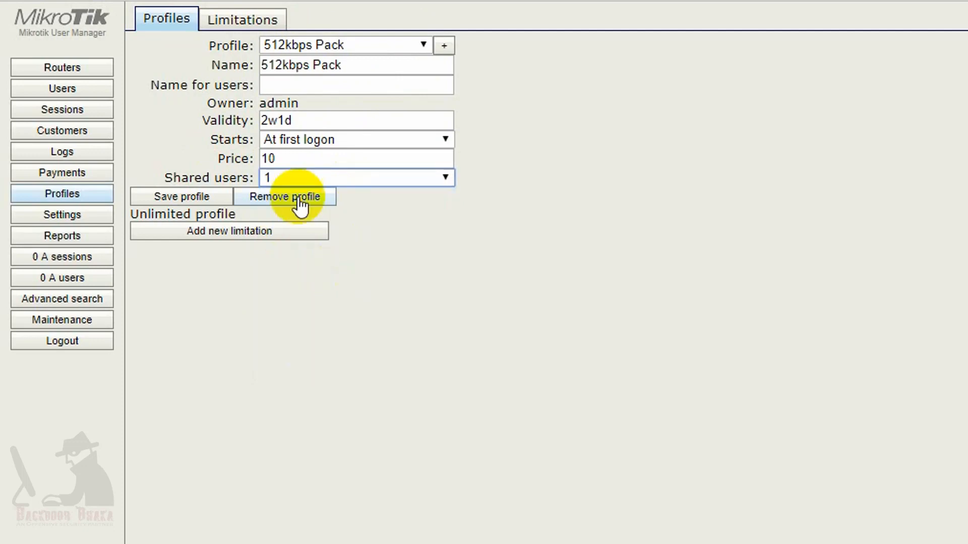
{"action": "left_click", "coordinate": [188, 200]}
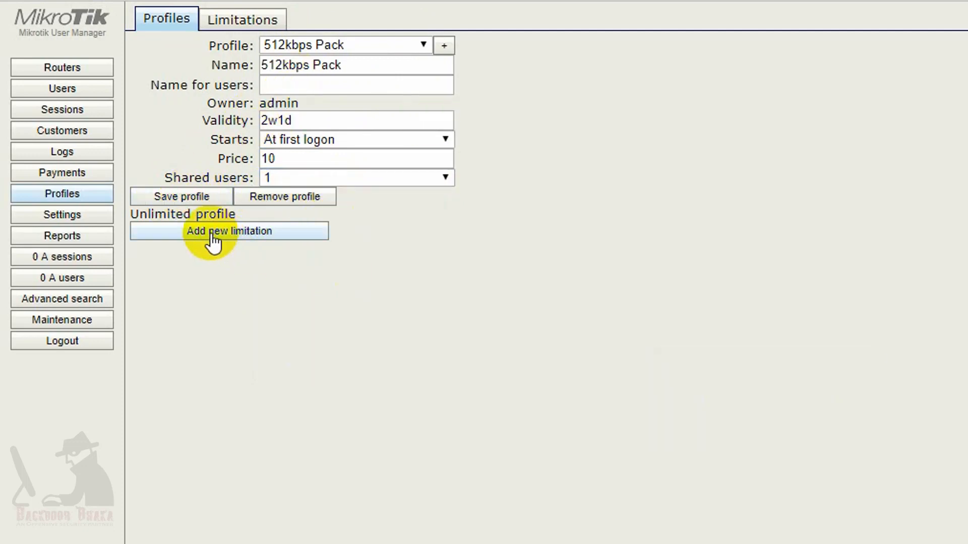
Step: Attach the 512kbps Pack limitation to the 512kbps Pack profile for all days, from 0:00:00 to 23:59:59
{"action": "left_click", "coordinate": [240, 232]}
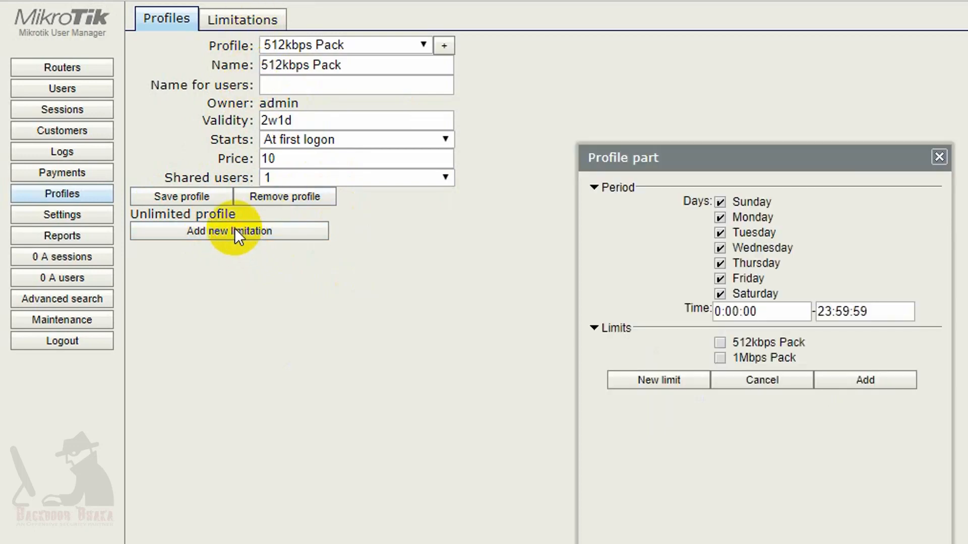
{"action": "left_click", "coordinate": [719, 342]}
{"action": "left_click", "coordinate": [872, 381]}
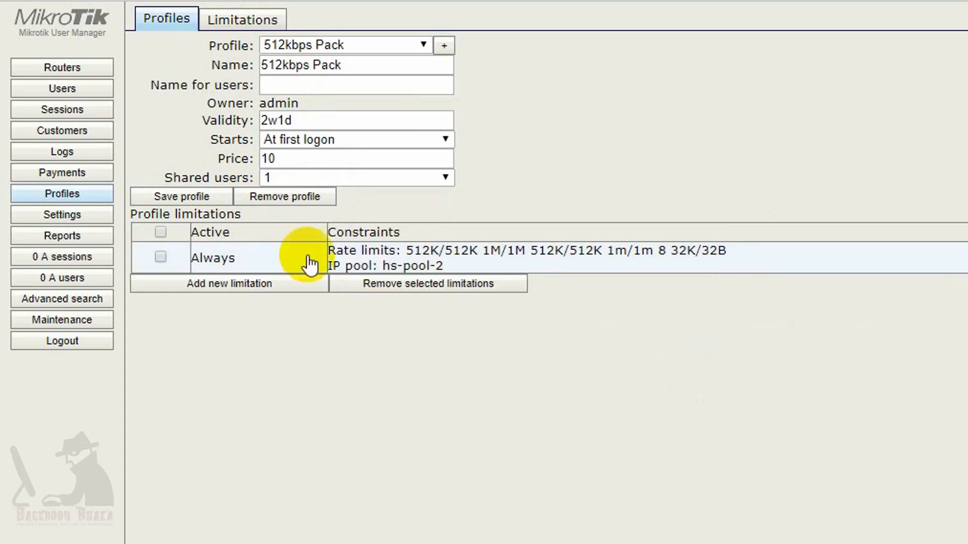
Step: Set the 1Mbps Pack profile's validity to 4w2d, price to 20 and shared users to 1, and save the profile
{"action": "left_click", "coordinate": [418, 44]}
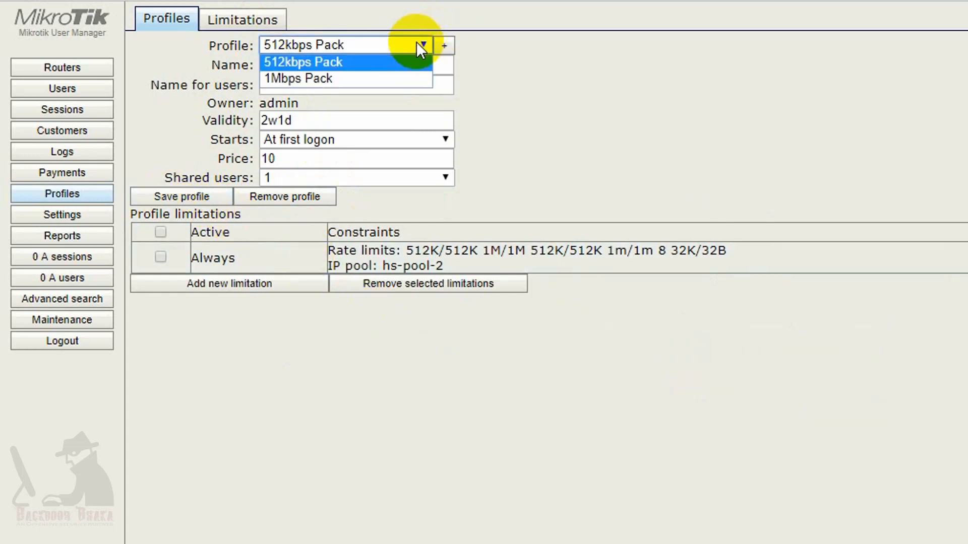
{"action": "left_click", "coordinate": [328, 80]}
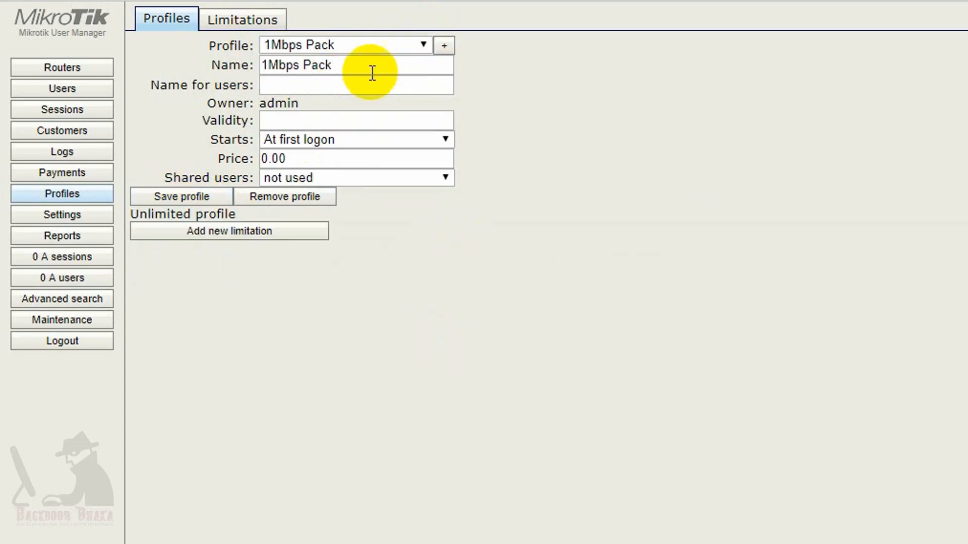
{"action": "left_click", "coordinate": [279, 119]}
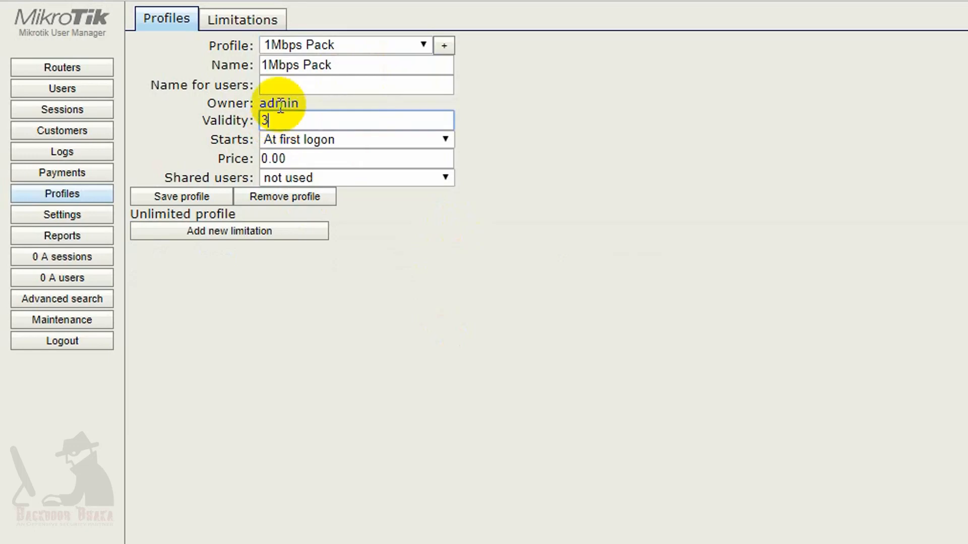
{"action": "type", "text": "4w"}
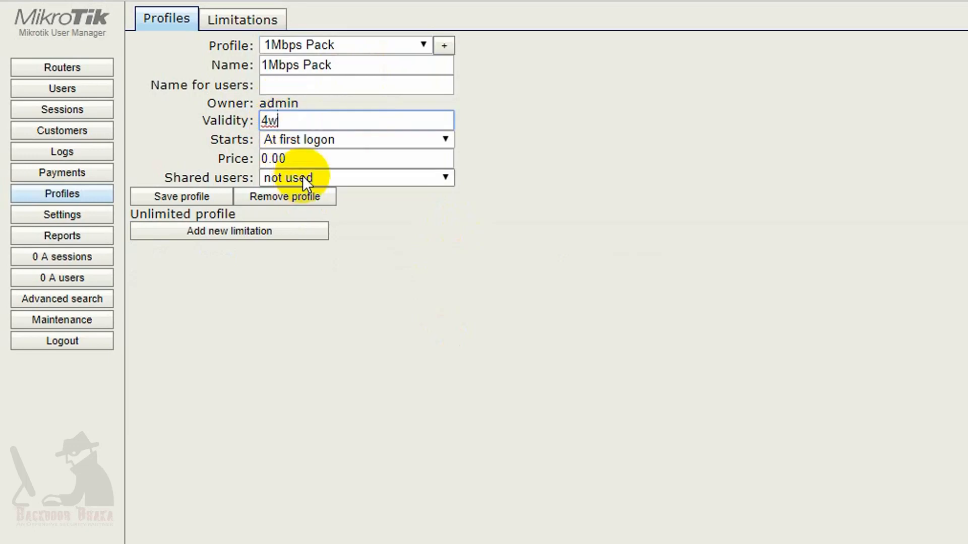
{"action": "type", "text": "2d"}
{"action": "double_click", "coordinate": [305, 159]}
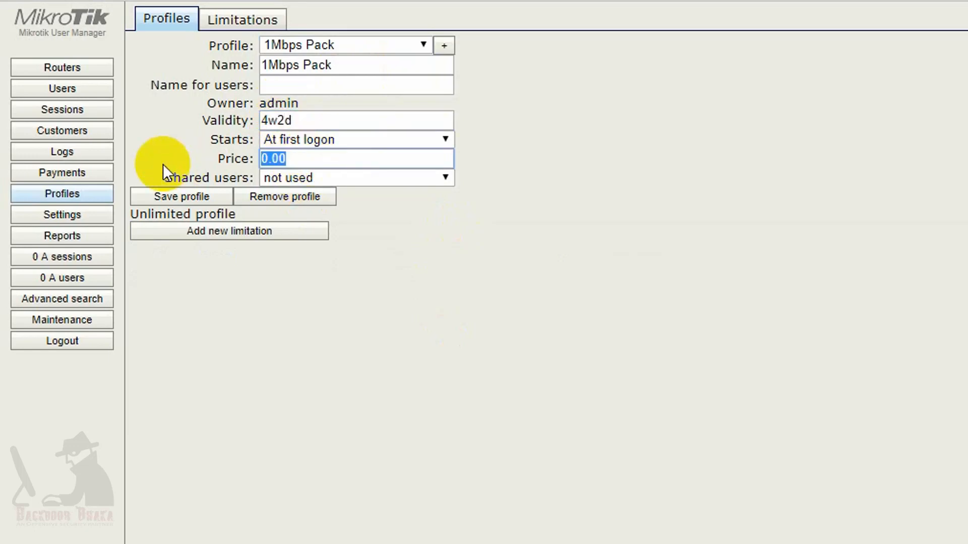
{"action": "type", "text": "20"}
{"action": "left_click", "coordinate": [340, 177]}
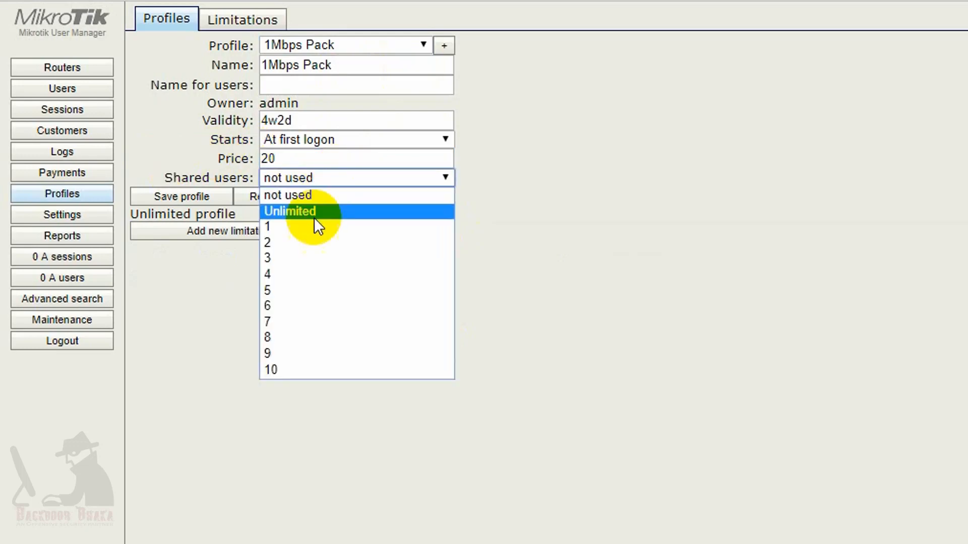
{"action": "left_click", "coordinate": [295, 227]}
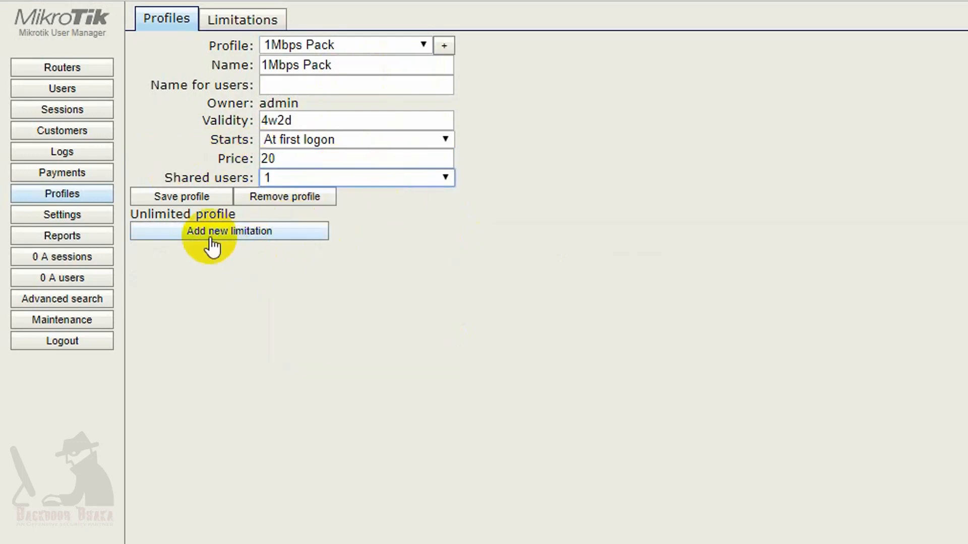
{"action": "left_click", "coordinate": [173, 199]}
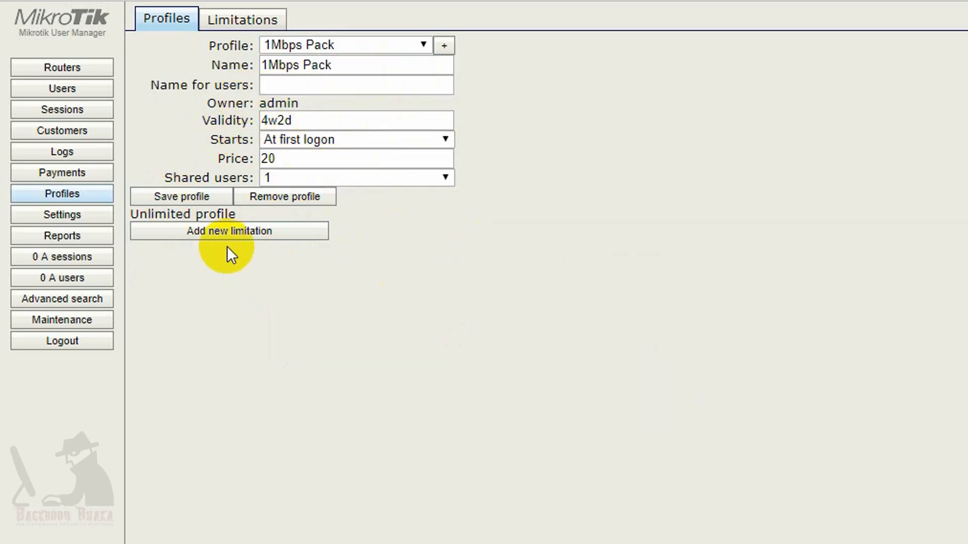
Step: Attach the 1Mbps Pack limitation to the 1Mbps Pack profile for all days, from 0:00:00 to 23:59:59
{"action": "left_click", "coordinate": [203, 233]}
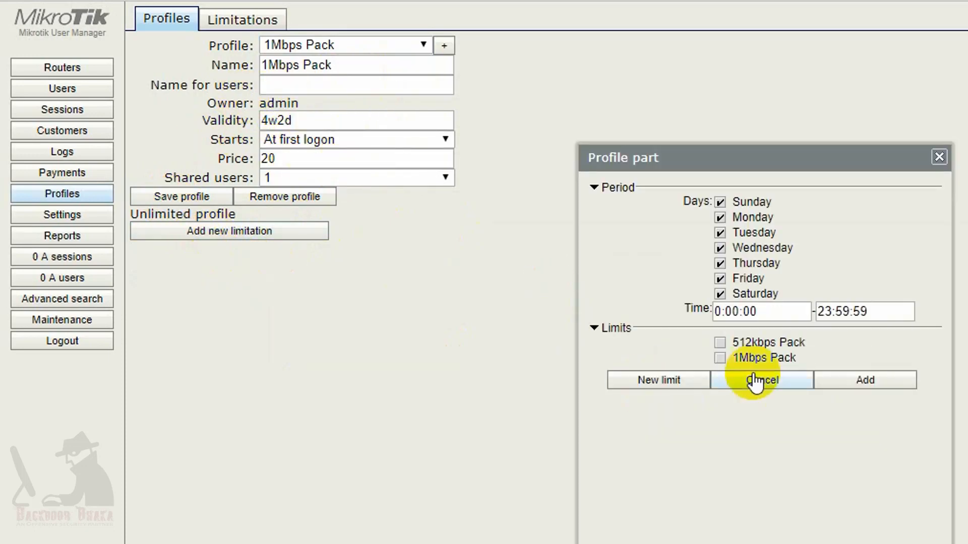
{"action": "left_click", "coordinate": [719, 358]}
{"action": "left_click", "coordinate": [860, 382]}
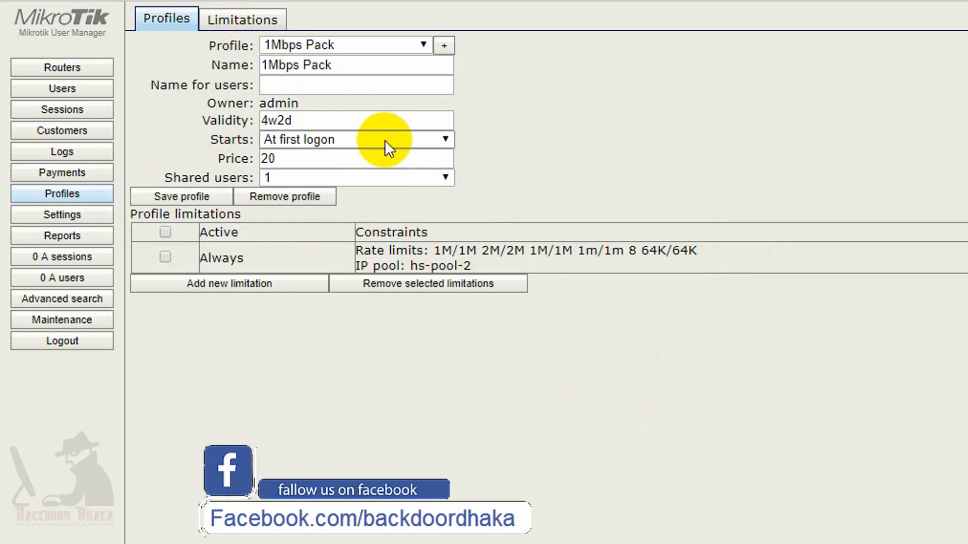
Step: Start a new router entry named "Radius main" with IP address 172.16.50.196
{"action": "left_click", "coordinate": [64, 70]}
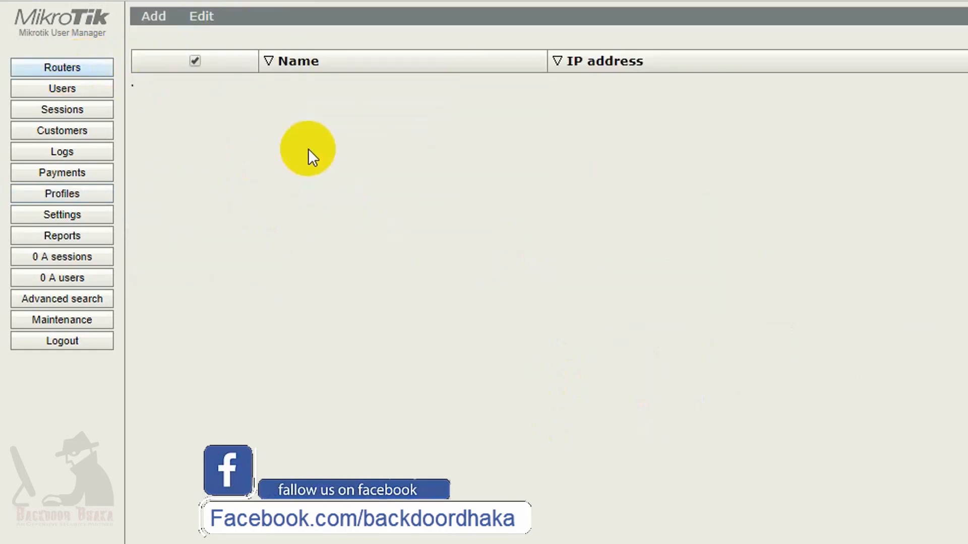
{"action": "left_click", "coordinate": [145, 18]}
{"action": "left_click", "coordinate": [157, 43]}
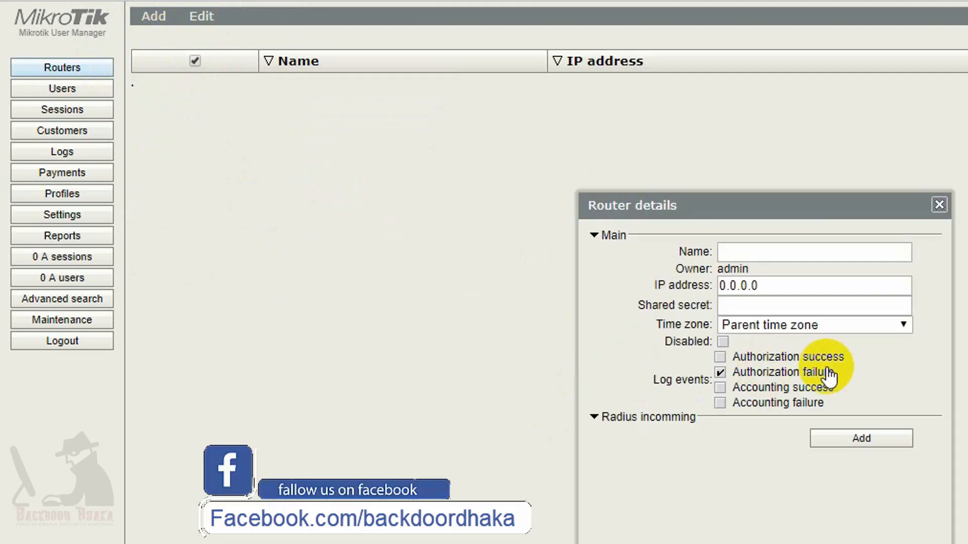
{"action": "left_click", "coordinate": [791, 253]}
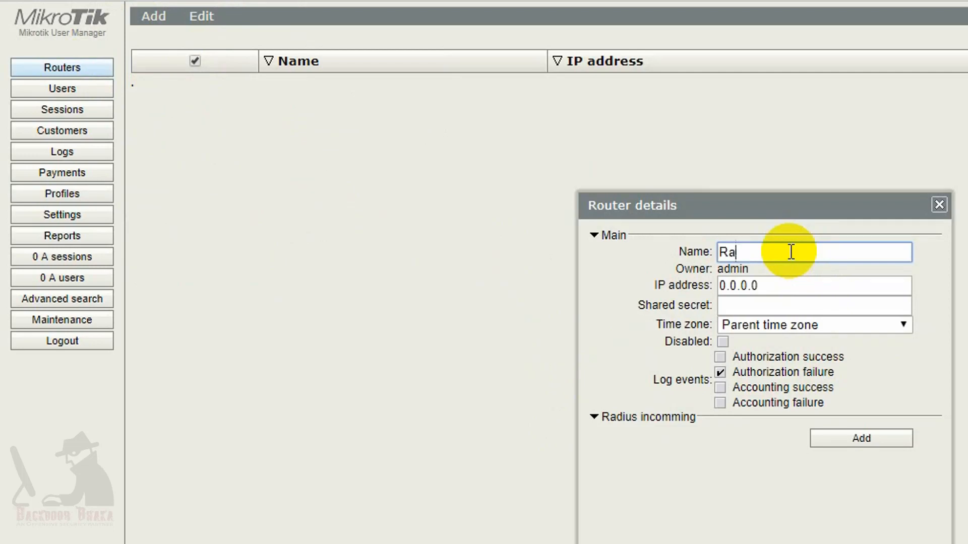
{"action": "type", "text": "Radisu Ma"}
{"action": "key", "text": "BackSpace"}
{"action": "key", "text": "BackSpace"}
{"action": "key", "text": "BackSpace"}
{"action": "key", "text": "BackSpace"}
{"action": "key", "text": "BackSpace"}
{"action": "type", "text": "us main"}
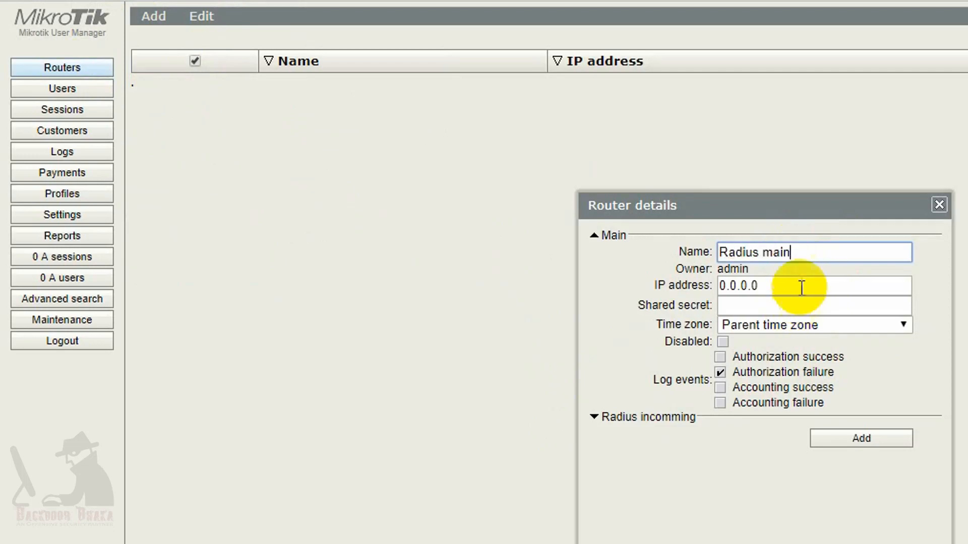
{"action": "key", "text": "Tab"}
{"action": "type", "text": "172.16.50.196"}
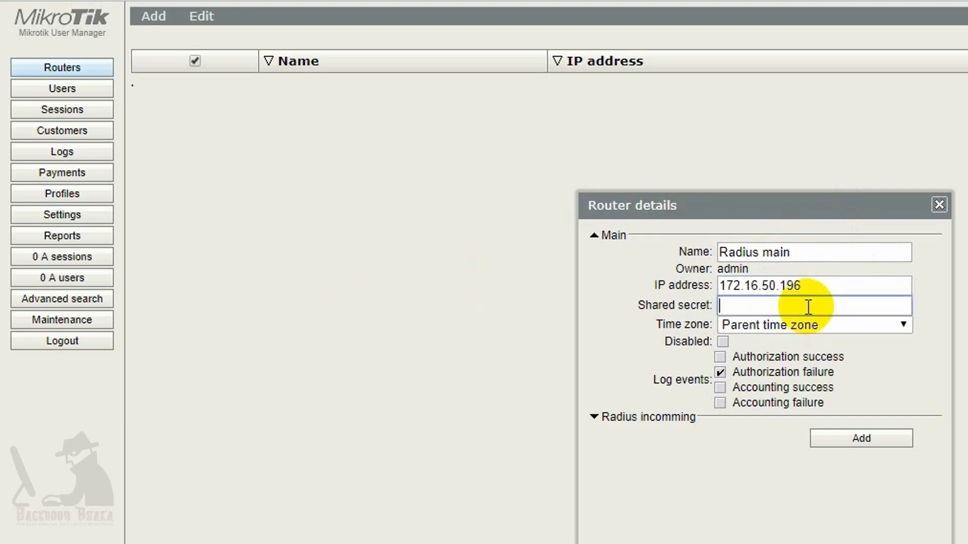
Step: Enter the router's shared secret, enable CoA support on port 1700, and add the router
{"action": "left_click", "coordinate": [594, 417]}
{"action": "key", "text": "BackSpace"}
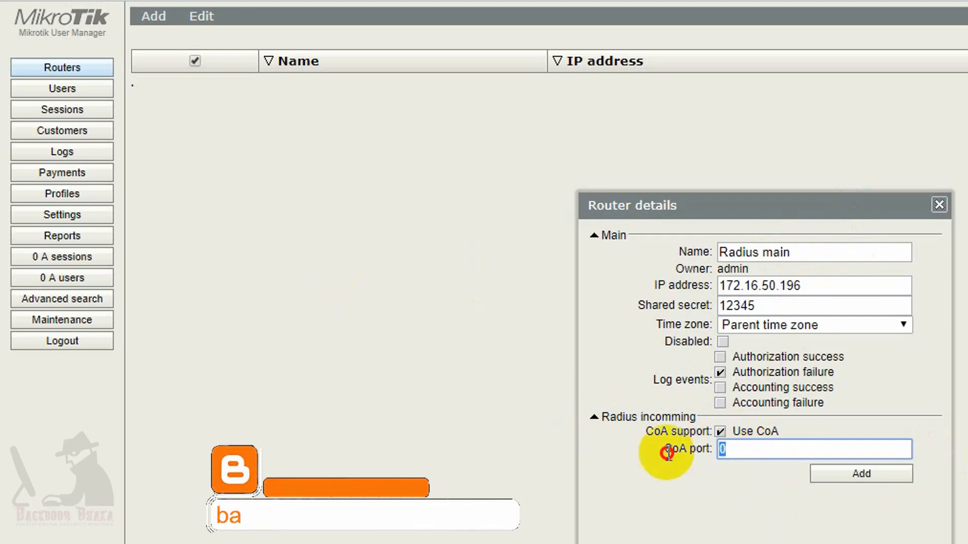
{"action": "type", "text": "1700"}
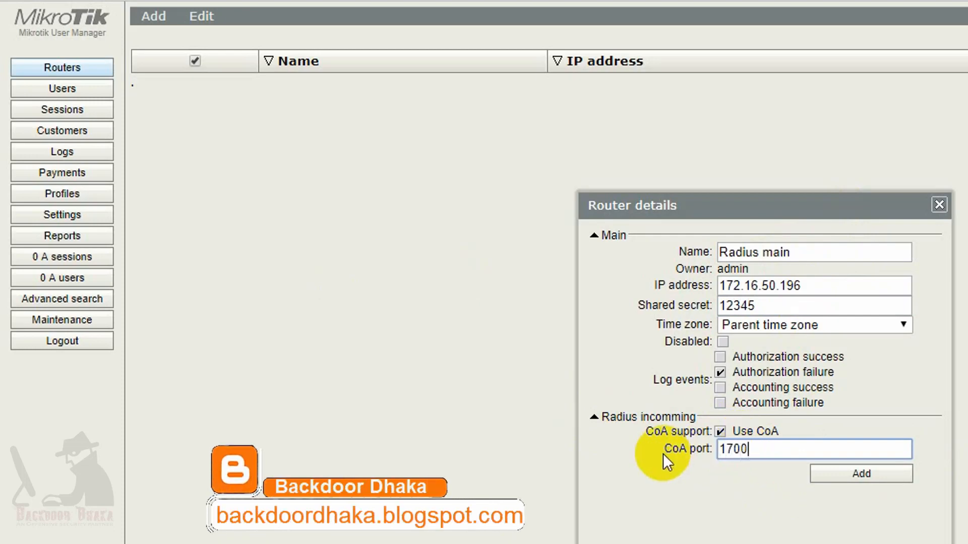
{"action": "left_click", "coordinate": [863, 475]}
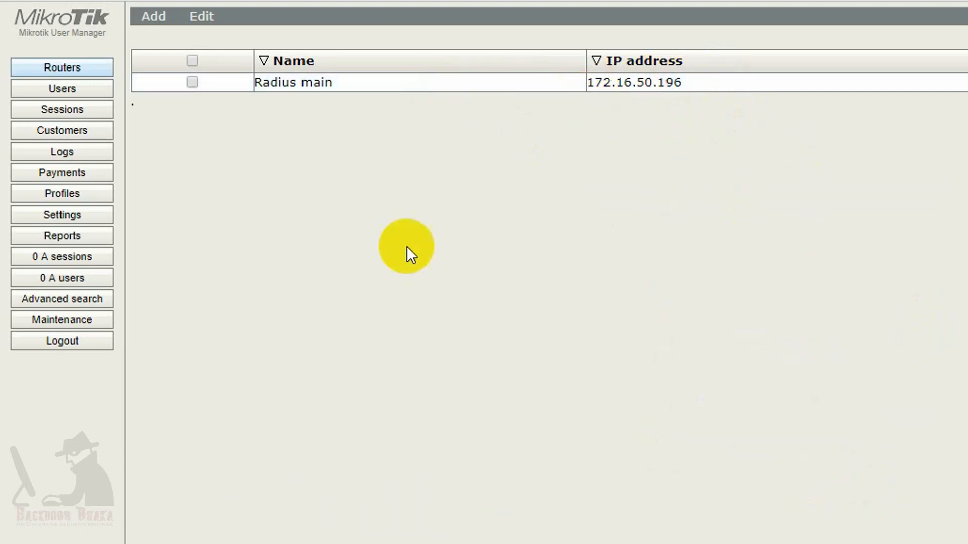
Step: Start a batch of 5 new users with the username prefix 512k
{"action": "left_click", "coordinate": [37, 90]}
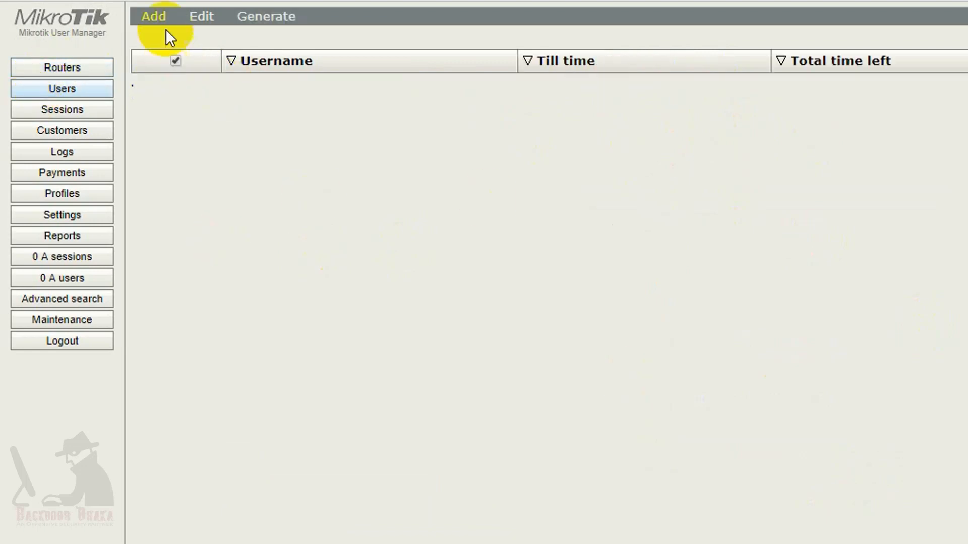
{"action": "left_click", "coordinate": [155, 17]}
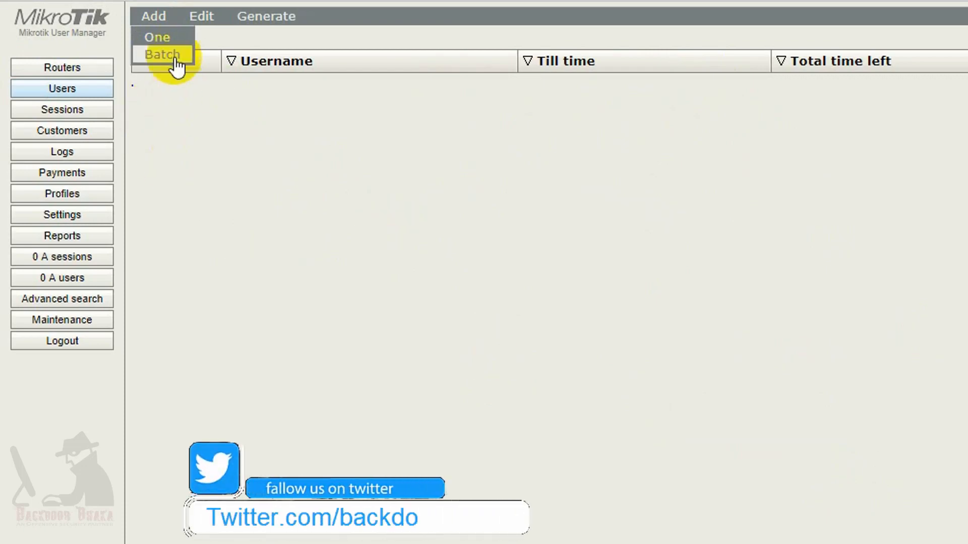
{"action": "left_click", "coordinate": [304, 313]}
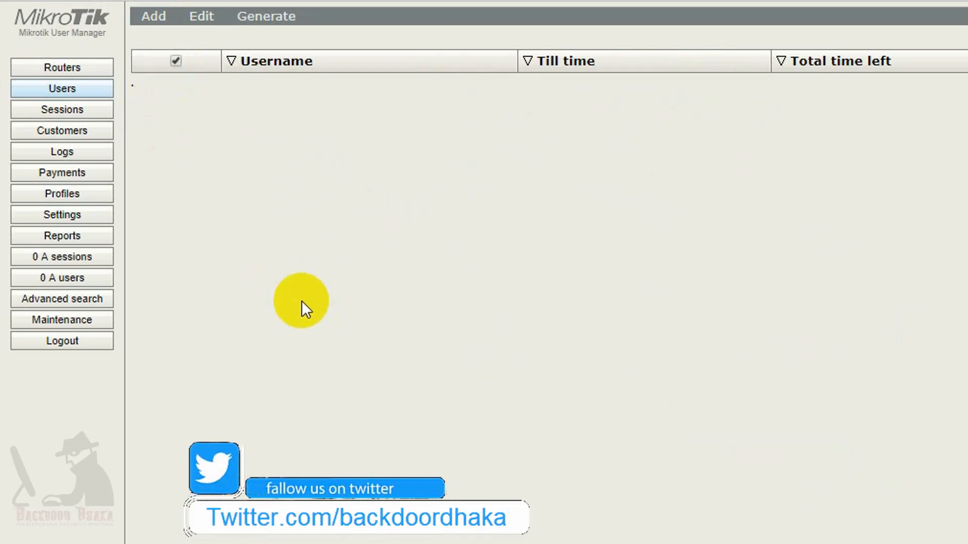
{"action": "left_click", "coordinate": [153, 15]}
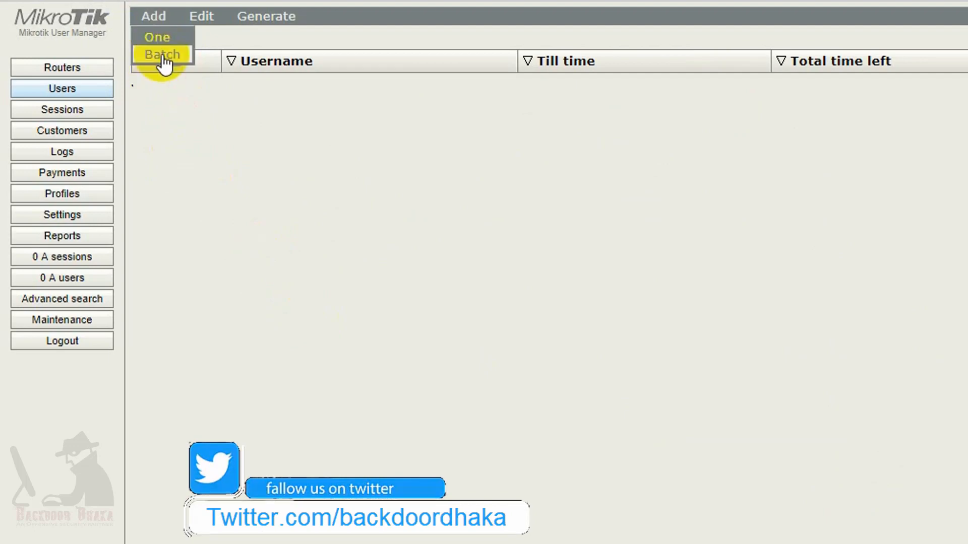
{"action": "left_click", "coordinate": [162, 55]}
{"action": "left_click", "coordinate": [761, 194]}
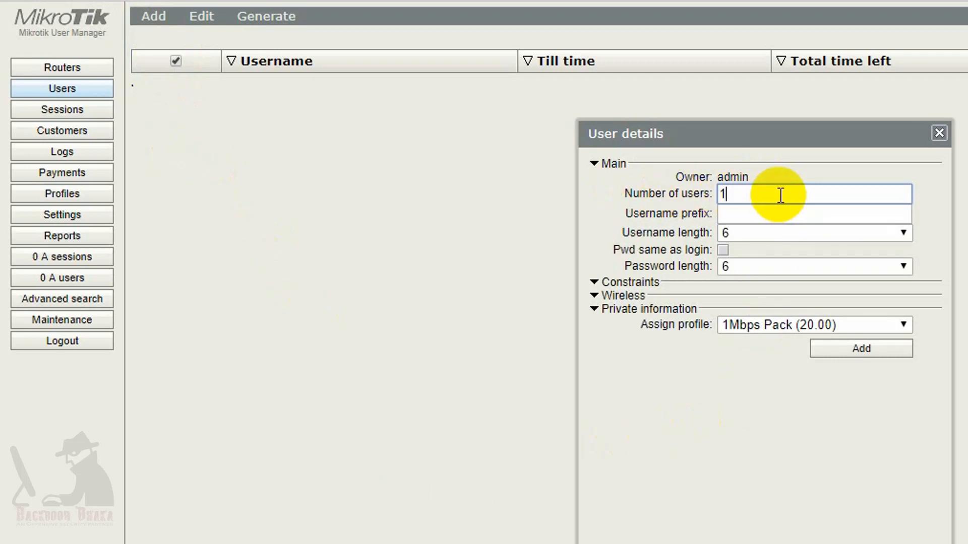
{"action": "left_click_drag", "start_coordinate": [780, 195], "coordinate": [709, 193]}
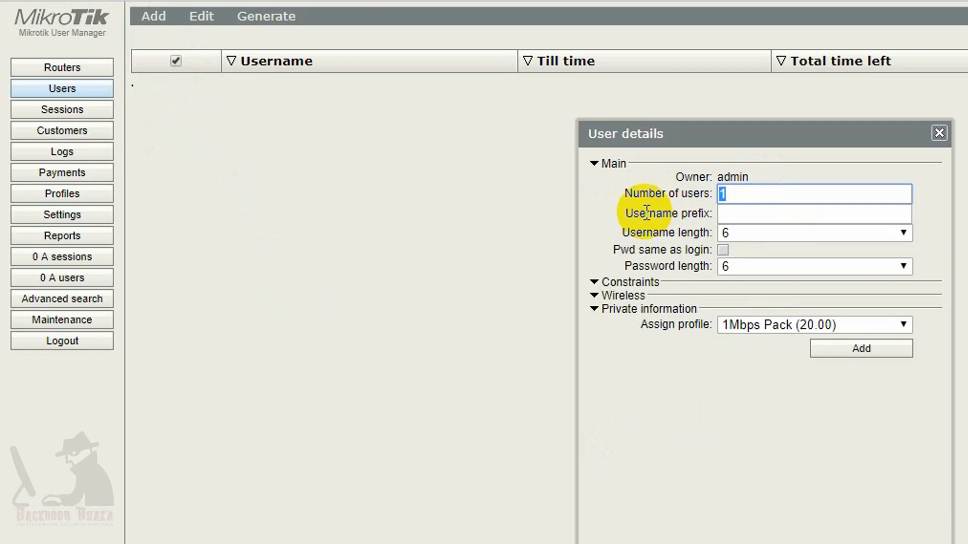
{"action": "type", "text": "5"}
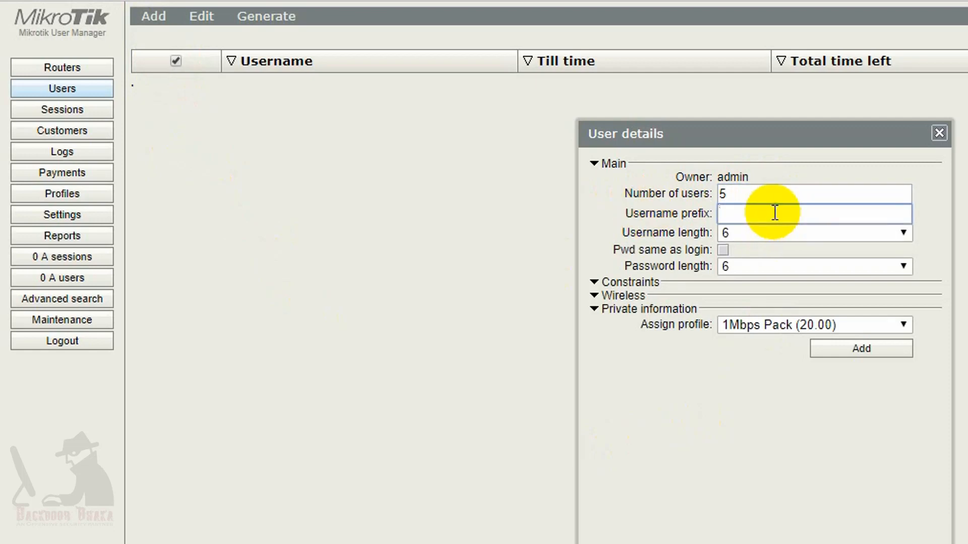
{"action": "type", "text": "512k"}
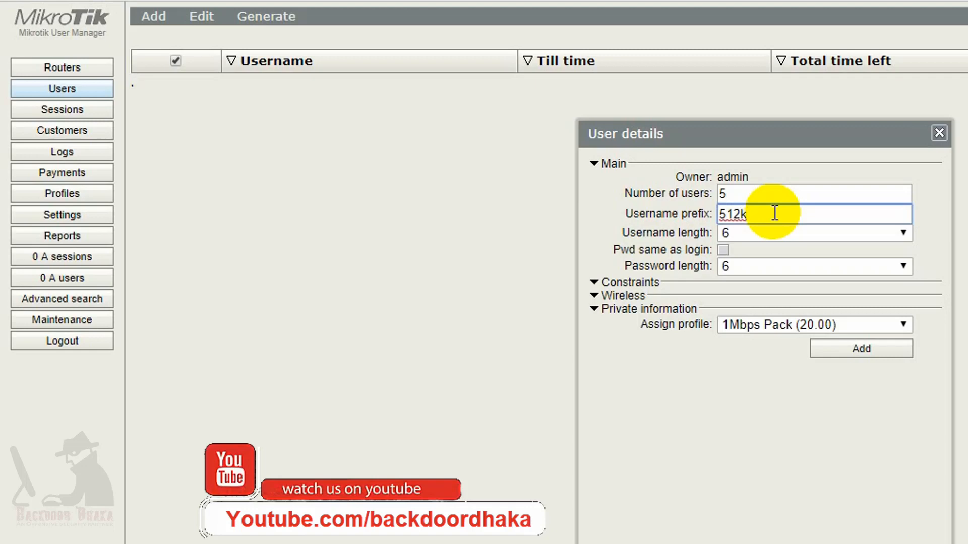
Step: Set the username length to 4, assign the 512kbps Pack profile, and add the batch of users
{"action": "left_click", "coordinate": [761, 230]}
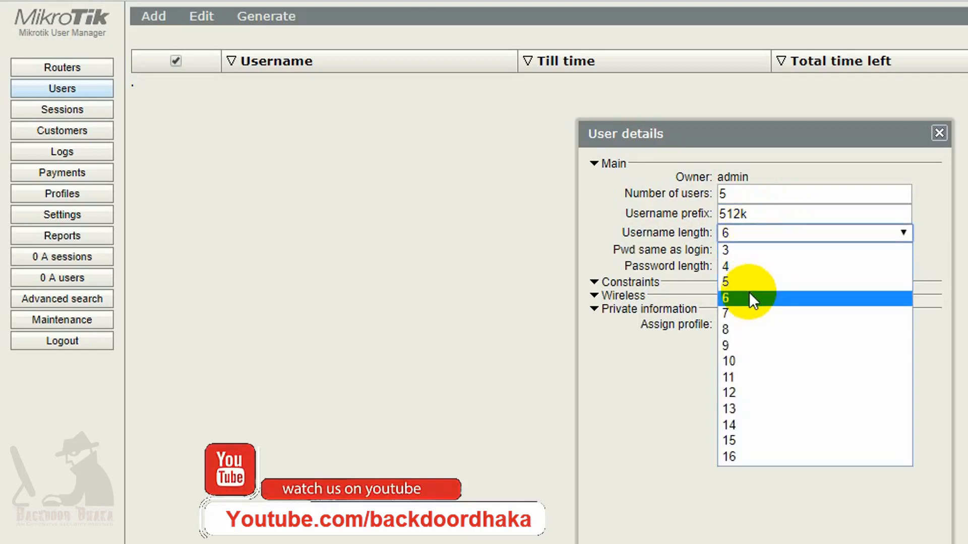
{"action": "left_click", "coordinate": [740, 270]}
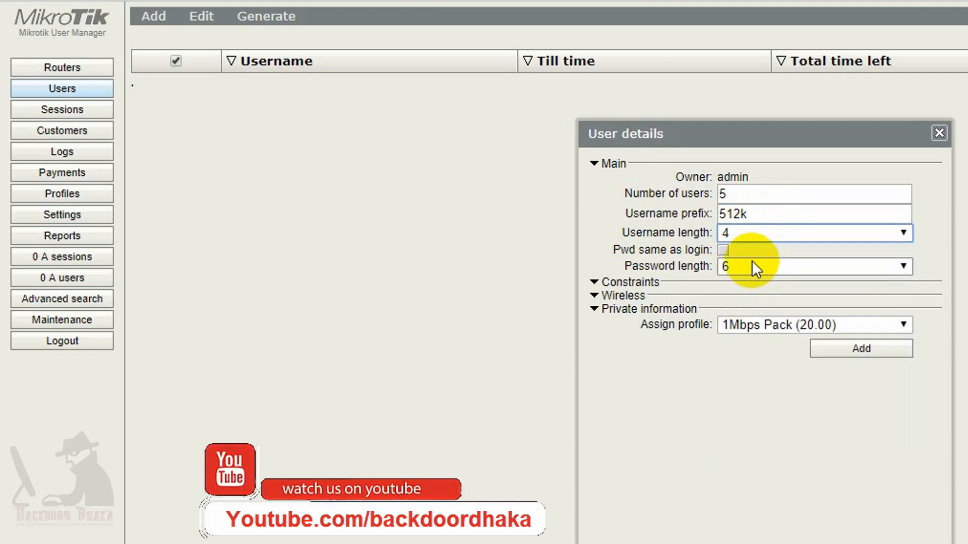
{"action": "left_click", "coordinate": [761, 324]}
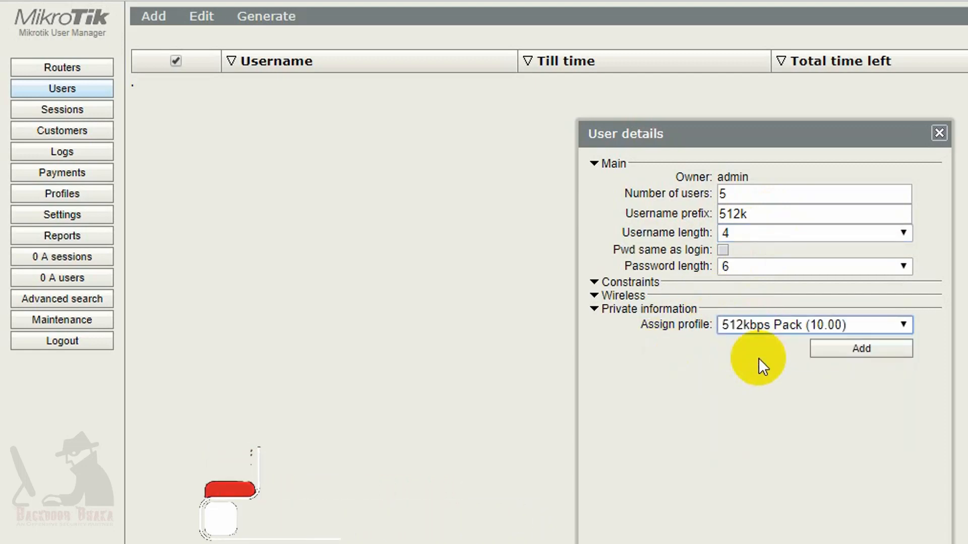
{"action": "left_click", "coordinate": [759, 358]}
{"action": "left_click", "coordinate": [856, 355]}
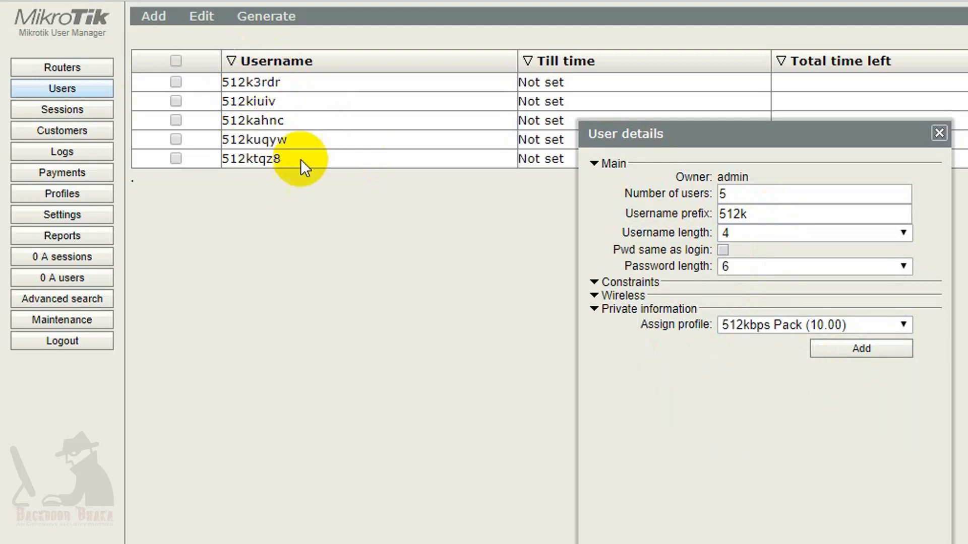
Step: Set up another batch of 5 users with the username prefix 1Mbps and a username length of 3
{"action": "left_click_drag", "start_coordinate": [741, 191], "coordinate": [698, 188]}
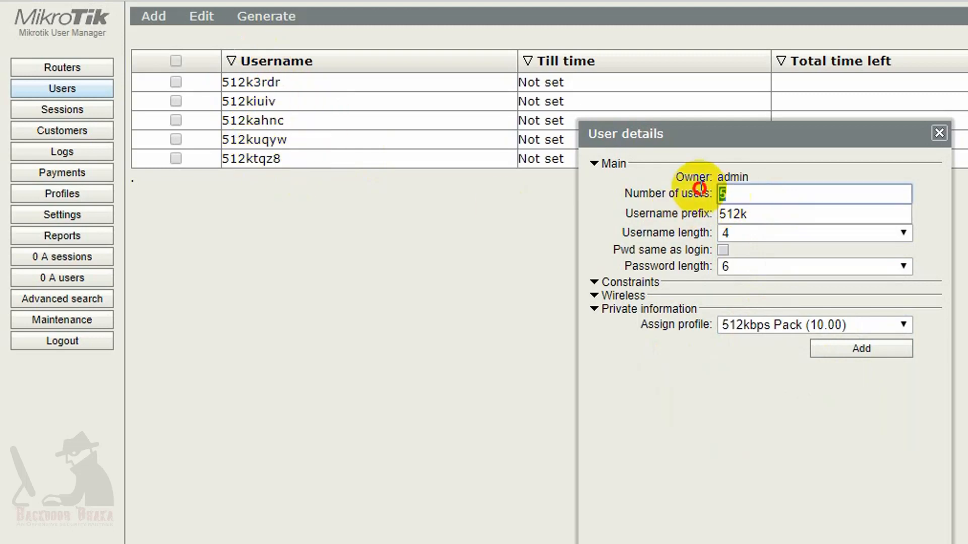
{"action": "left_click_drag", "start_coordinate": [776, 211], "coordinate": [692, 211]}
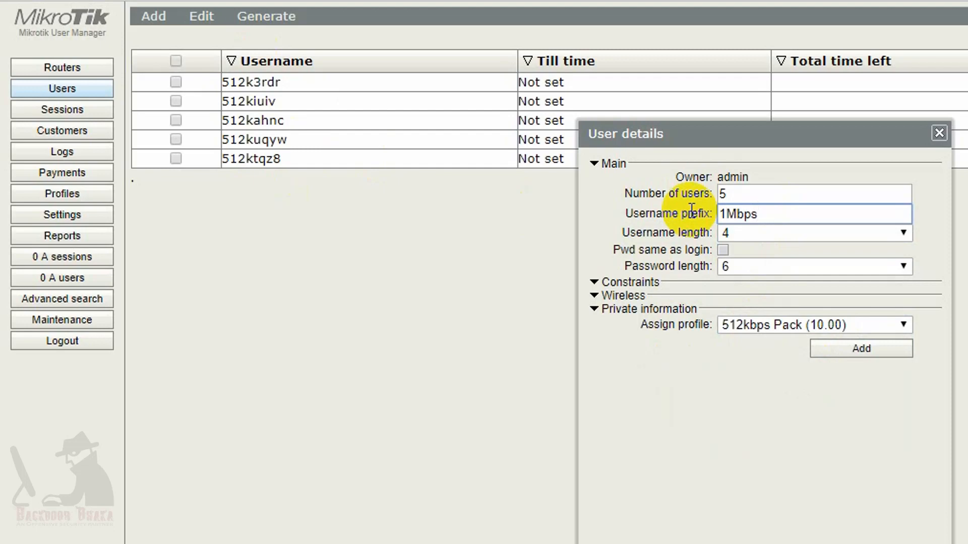
{"action": "type", "text": "1Mbps"}
{"action": "left_click", "coordinate": [812, 233]}
{"action": "left_click", "coordinate": [733, 250]}
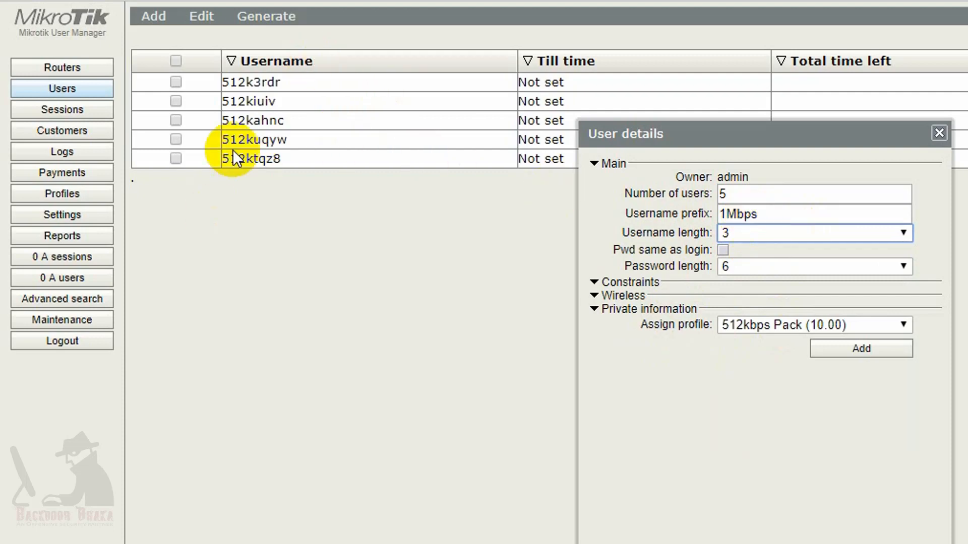
Step: Assign the 1Mbps Pack profile to the batch, add the users, and close the user details form
{"action": "double_click", "coordinate": [743, 215]}
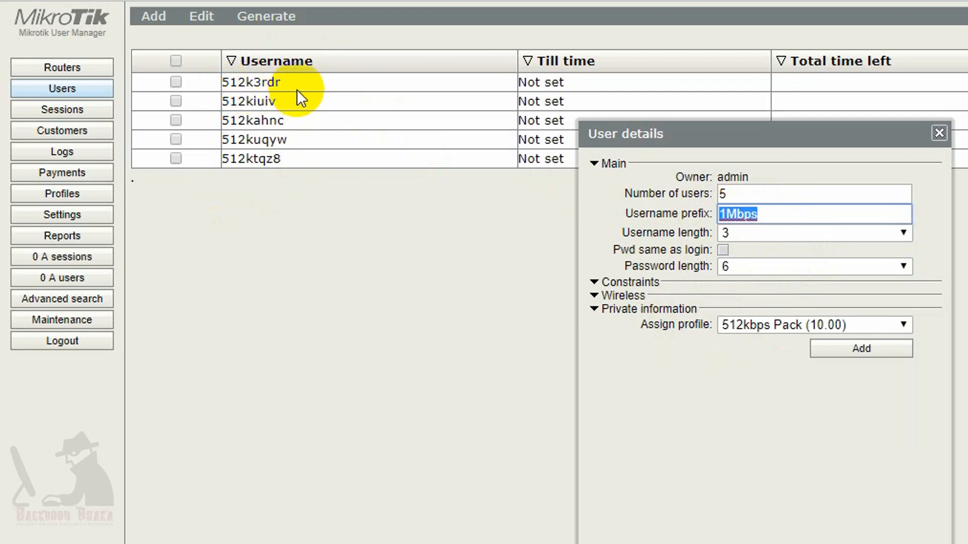
{"action": "double_click", "coordinate": [739, 194]}
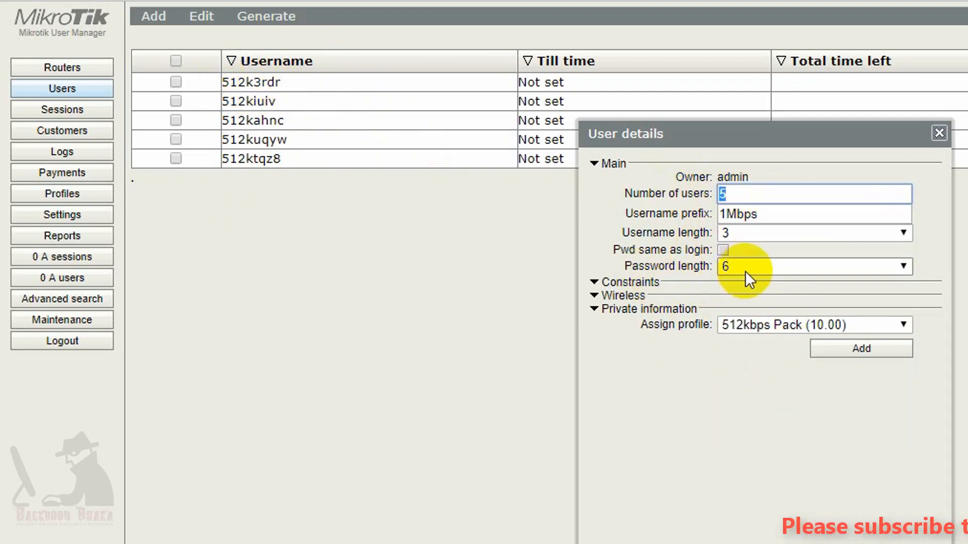
{"action": "left_click", "coordinate": [785, 325]}
{"action": "left_click", "coordinate": [743, 342]}
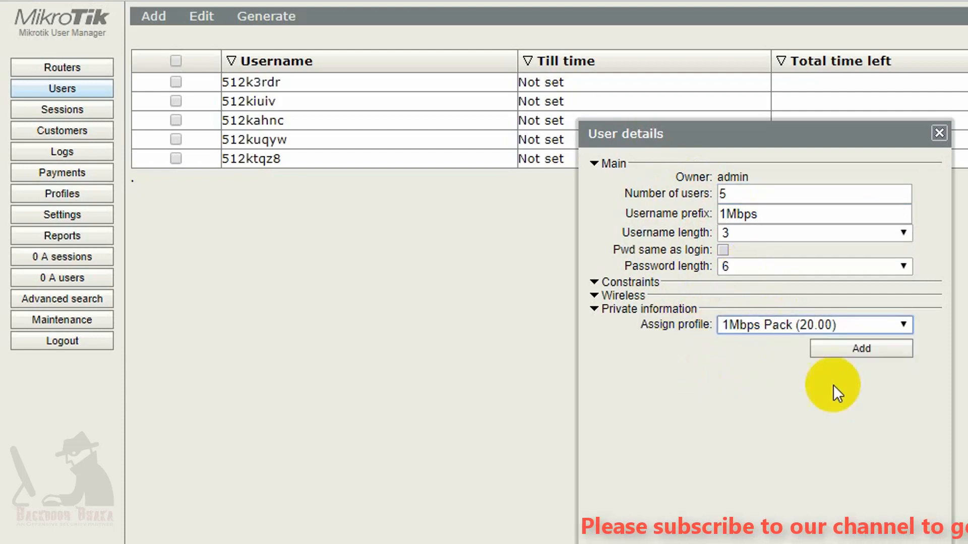
{"action": "left_click", "coordinate": [863, 351]}
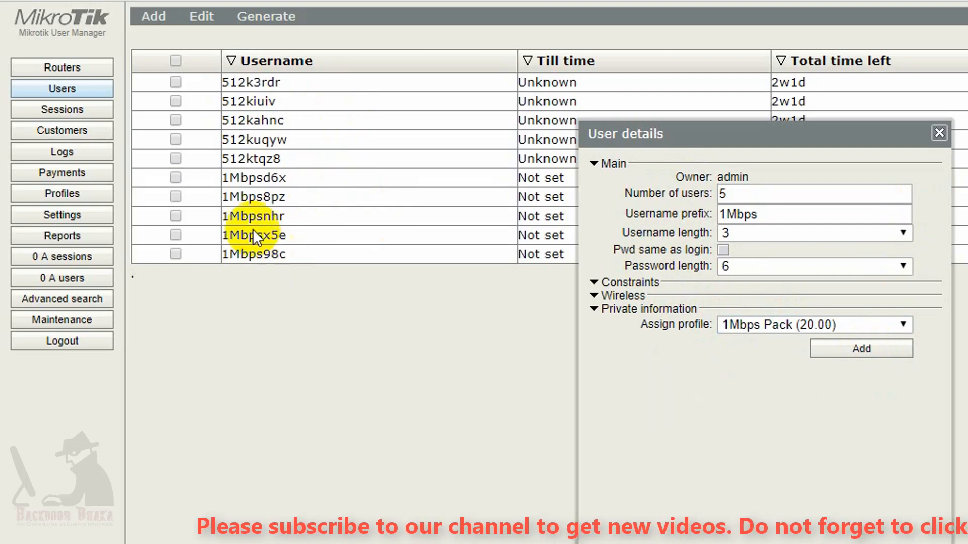
{"action": "left_click", "coordinate": [939, 133]}
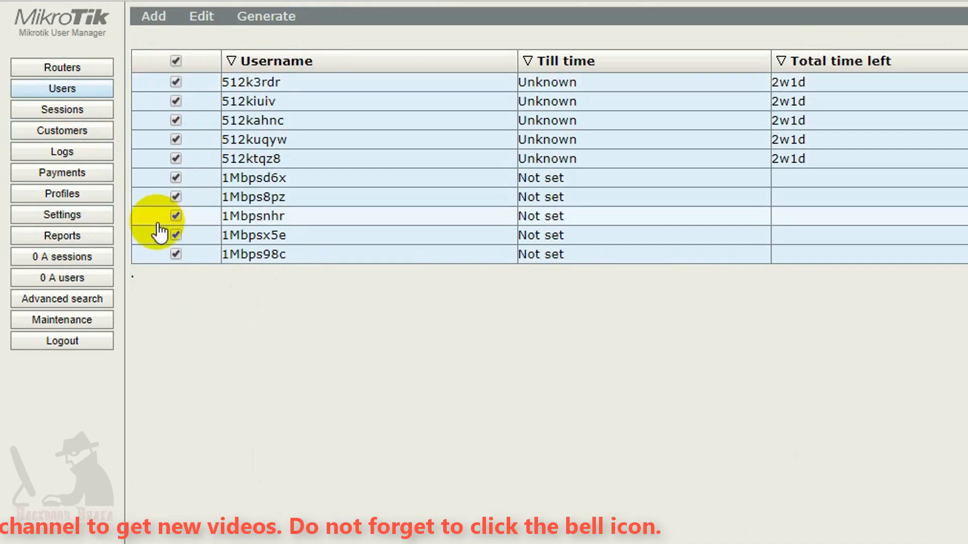
Step: Select all the users and generate their vouchers as a downloaded file with a break after 1
{"action": "left_click", "coordinate": [262, 19]}
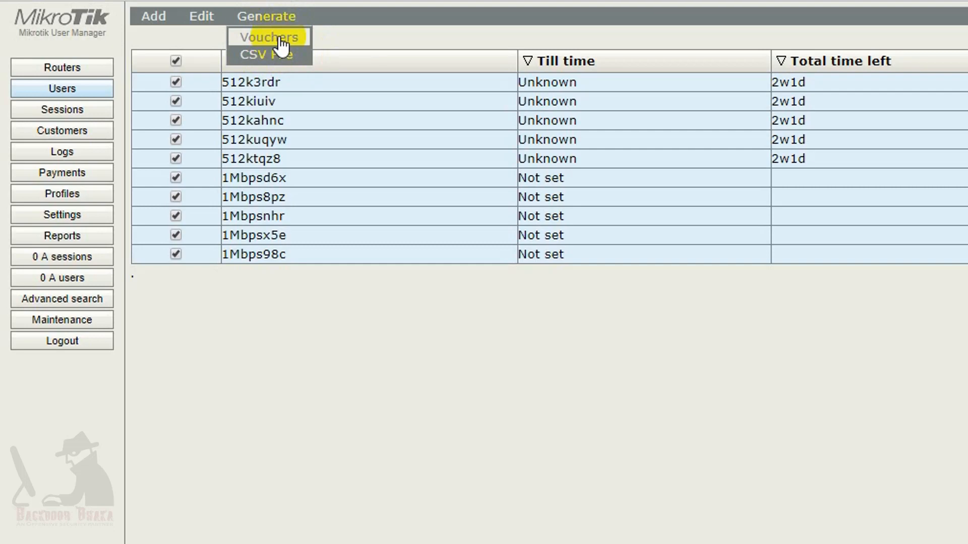
{"action": "left_click", "coordinate": [280, 38]}
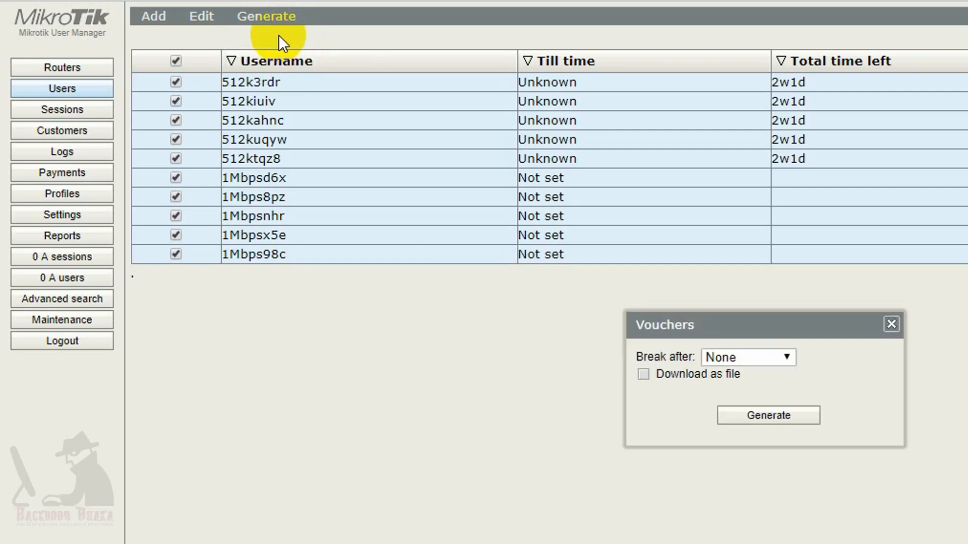
{"action": "left_click", "coordinate": [733, 356]}
{"action": "left_click", "coordinate": [718, 387]}
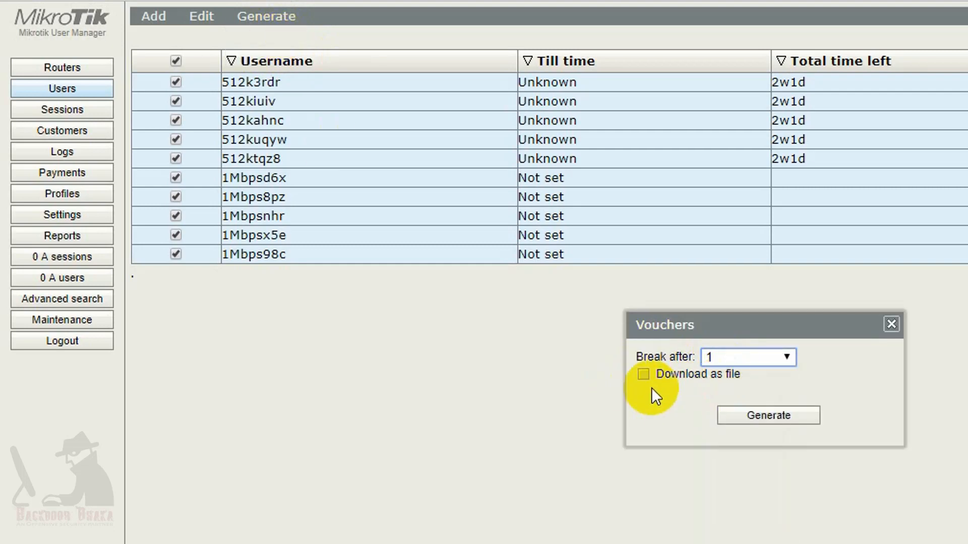
{"action": "left_click", "coordinate": [816, 419]}
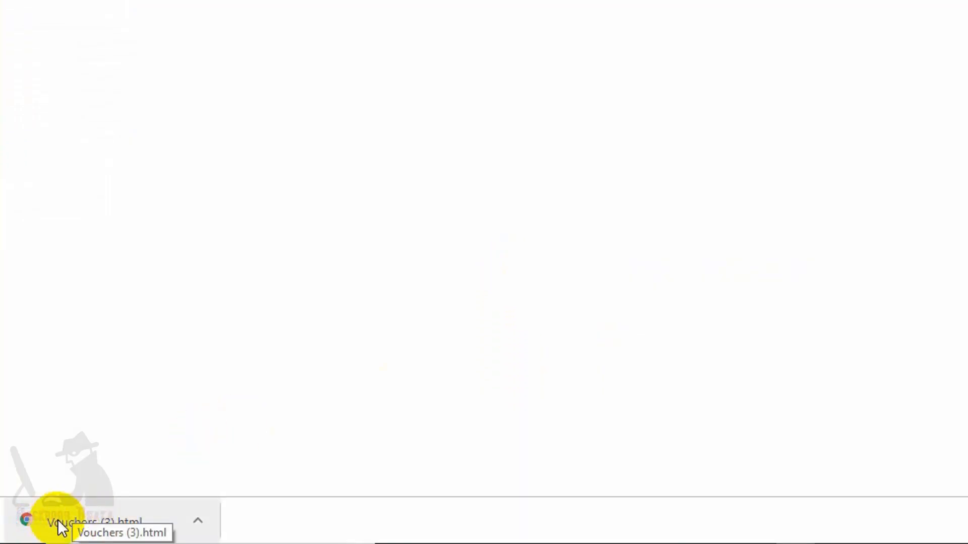
Step: Open the downloaded Vouchers (3).html, review the voucher cards, and close the Vouchers dialog in User Manager
{"action": "left_click", "coordinate": [60, 524]}
{"action": "scroll", "coordinate": [483, 436], "scroll_direction": "down", "scroll_amount": 6}
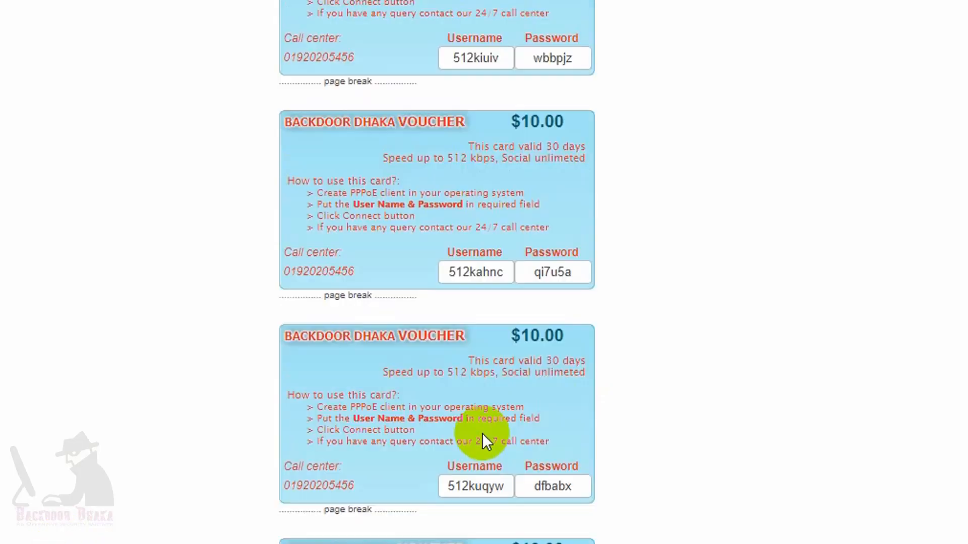
{"action": "scroll", "coordinate": [483, 433], "scroll_direction": "down", "scroll_amount": 14}
{"action": "scroll", "coordinate": [494, 425], "scroll_direction": "up", "scroll_amount": 20}
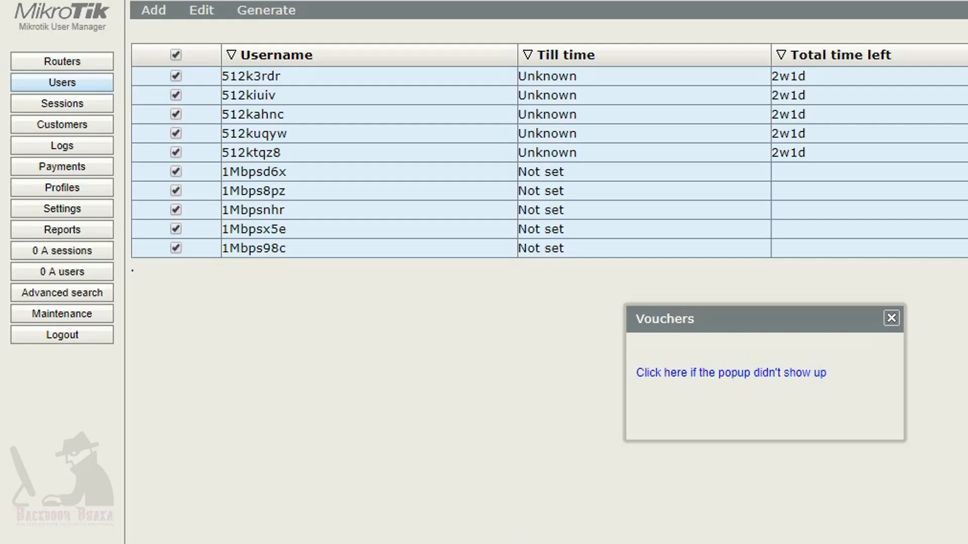
{"action": "left_click", "coordinate": [890, 322]}
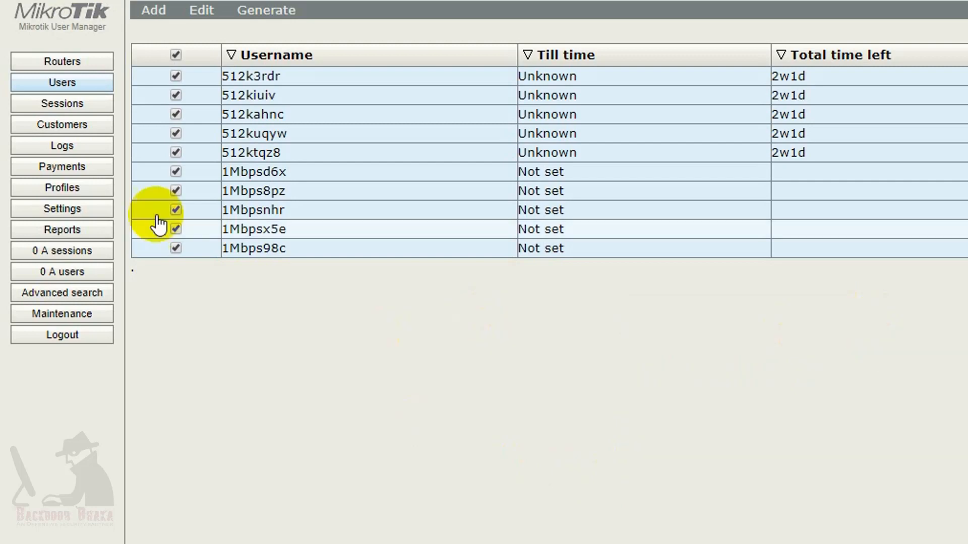
Step: Show the Vouchers template in the settings and examine its header code in an enlarged box
{"action": "left_click", "coordinate": [62, 206]}
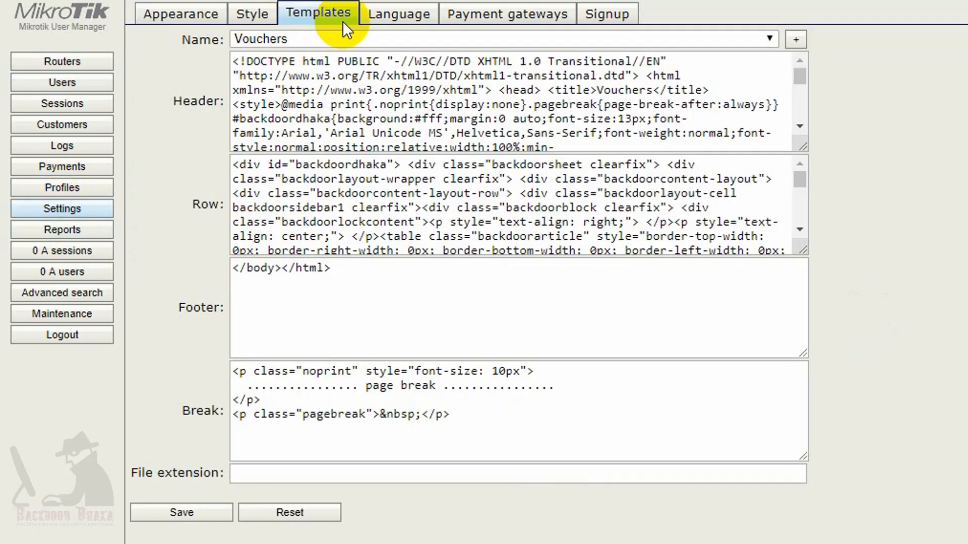
{"action": "left_click", "coordinate": [437, 105]}
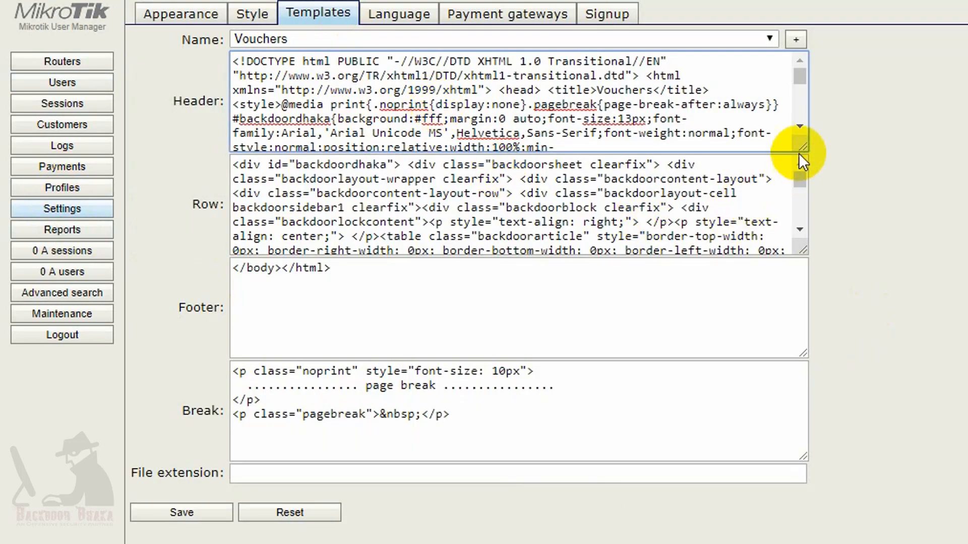
{"action": "left_click_drag", "start_coordinate": [803, 147], "coordinate": [882, 385]}
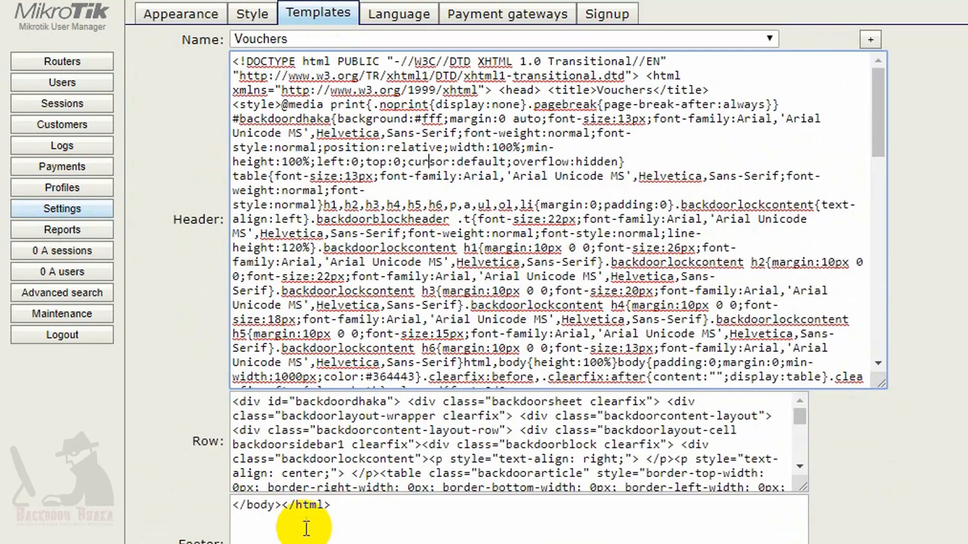
{"action": "left_click", "coordinate": [341, 417]}
{"action": "left_click", "coordinate": [401, 234]}
{"action": "scroll", "coordinate": [431, 305], "scroll_direction": "down", "scroll_amount": 10}
{"action": "scroll", "coordinate": [432, 306], "scroll_direction": "up", "scroll_amount": 10}
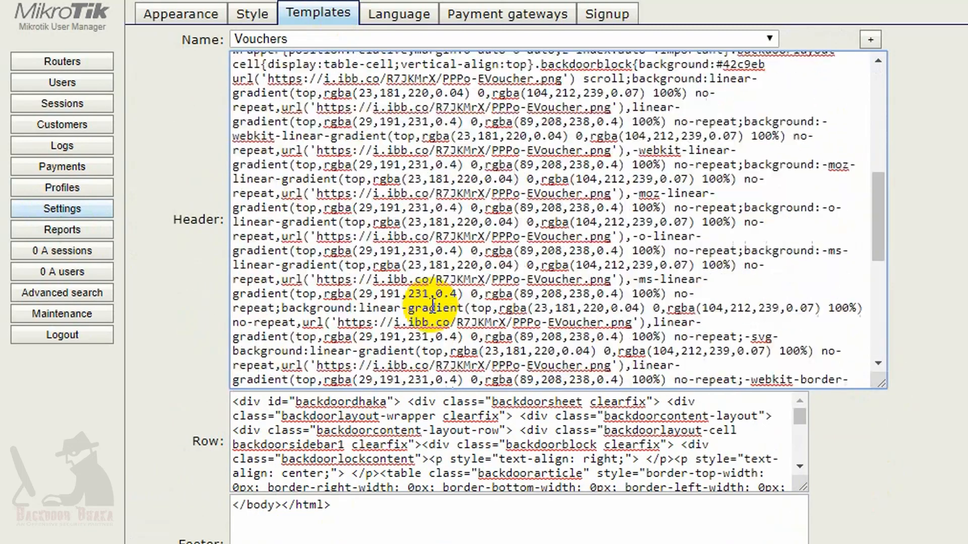
{"action": "scroll", "coordinate": [433, 306], "scroll_direction": "down", "scroll_amount": 10}
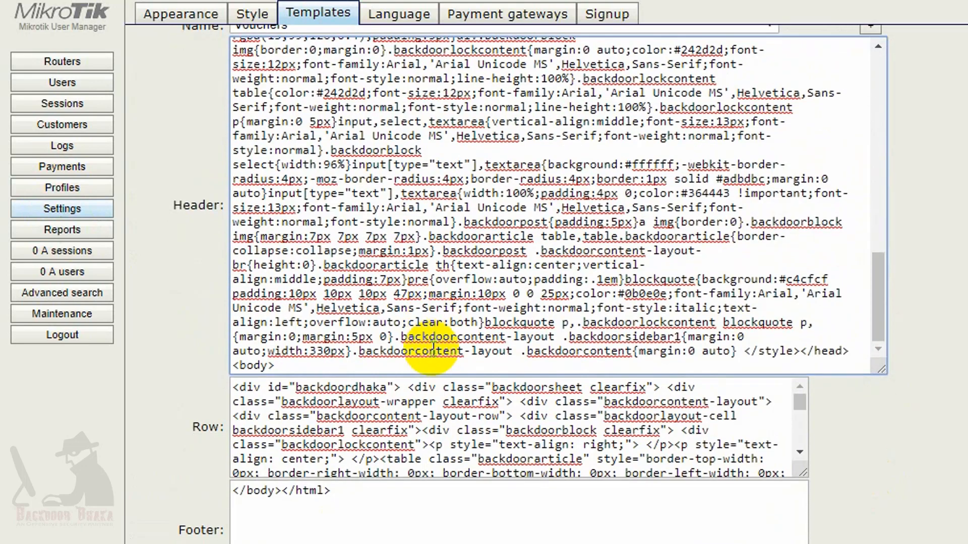
Step: Enlarge the Vouchers template's row box and examine the code that lays out each card
{"action": "left_click", "coordinate": [417, 441]}
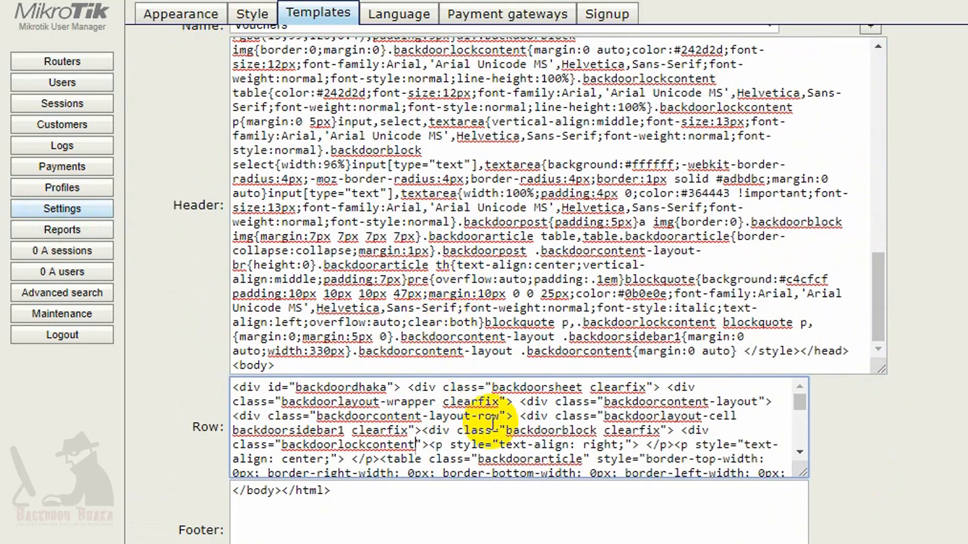
{"action": "left_click_drag", "start_coordinate": [804, 473], "coordinate": [899, 543]}
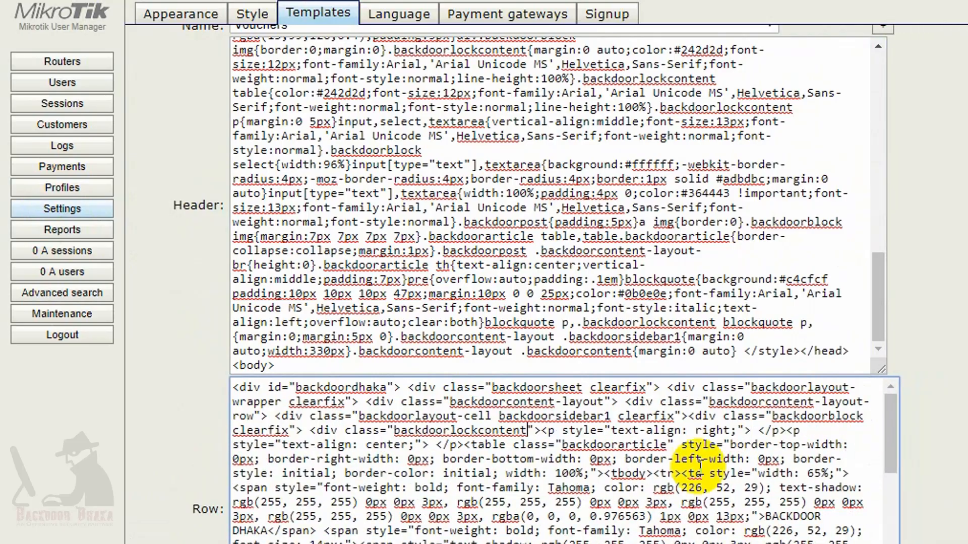
{"action": "scroll", "coordinate": [523, 320], "scroll_direction": "down", "scroll_amount": 10}
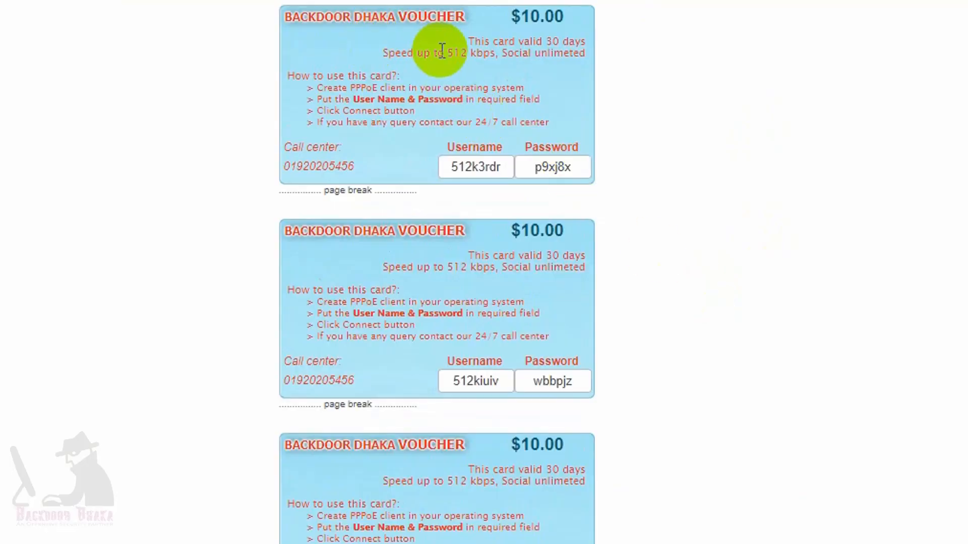
Step: Return to the generated voucher page and compare the 512kbps and 1Mbps cards, ending at the first voucher
{"action": "scroll", "coordinate": [529, 32], "scroll_direction": "down", "scroll_amount": 15}
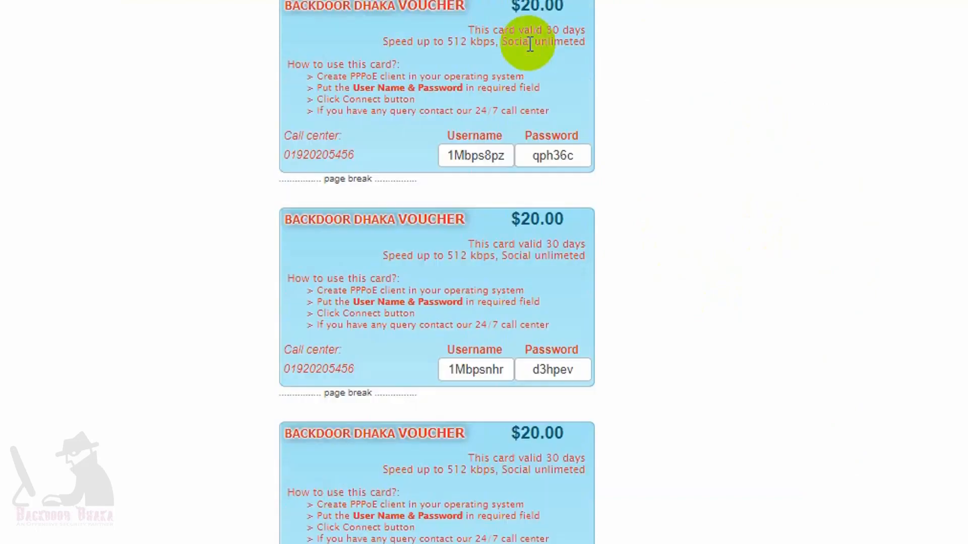
{"action": "scroll", "coordinate": [531, 418], "scroll_direction": "up", "scroll_amount": 15}
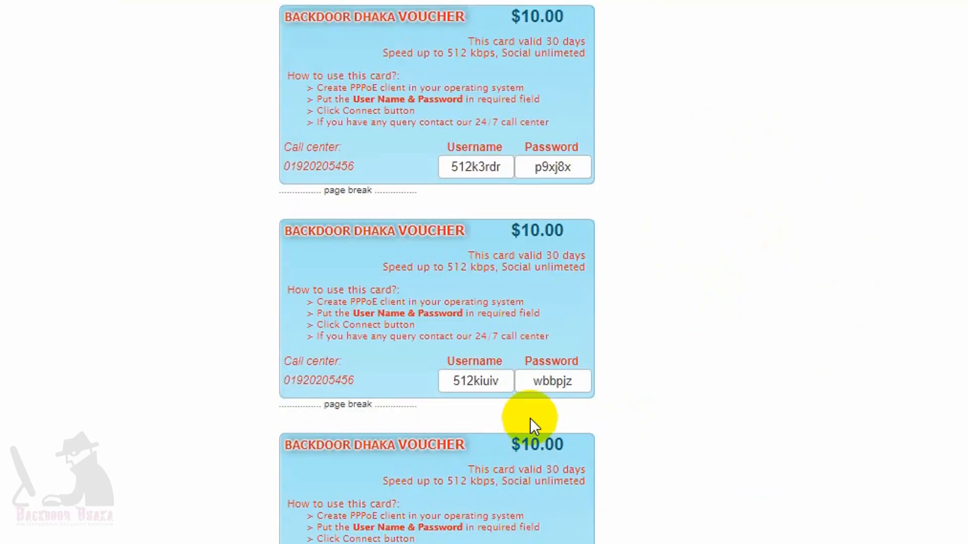
{"action": "scroll", "coordinate": [466, 343], "scroll_direction": "down", "scroll_amount": 10}
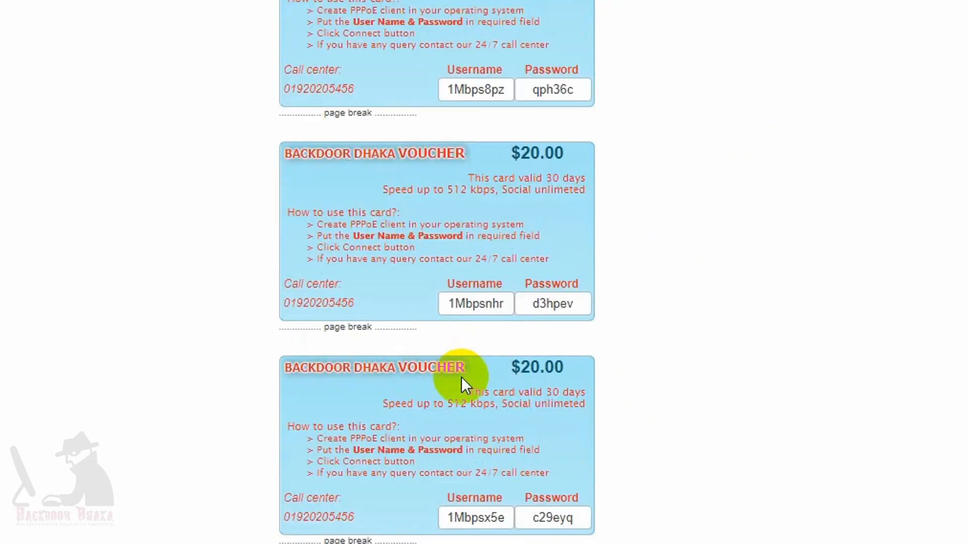
{"action": "scroll", "coordinate": [472, 337], "scroll_direction": "up", "scroll_amount": 10}
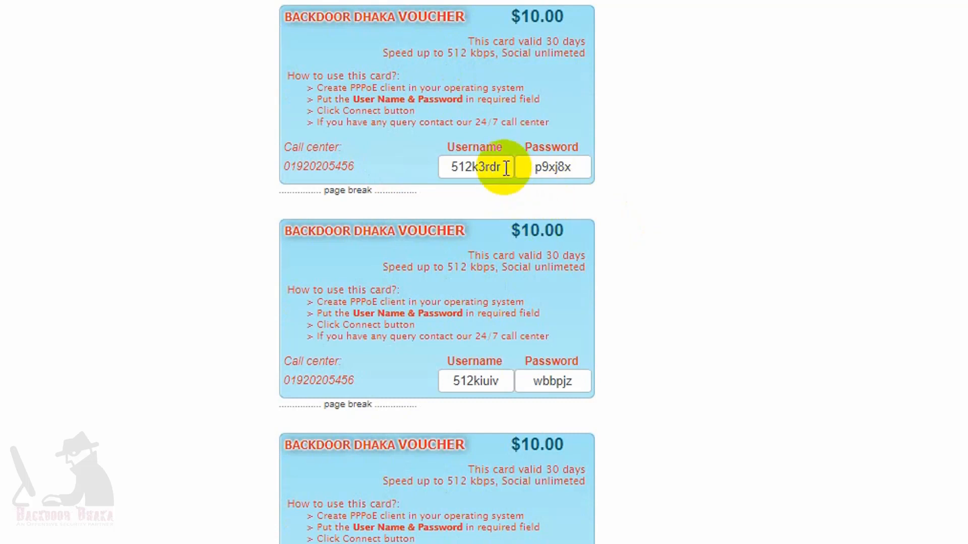
Step: Copy the first voucher's username into the member login form on the Backdoor Dhaka hotspot page
{"action": "left_click_drag", "start_coordinate": [505, 168], "coordinate": [455, 170]}
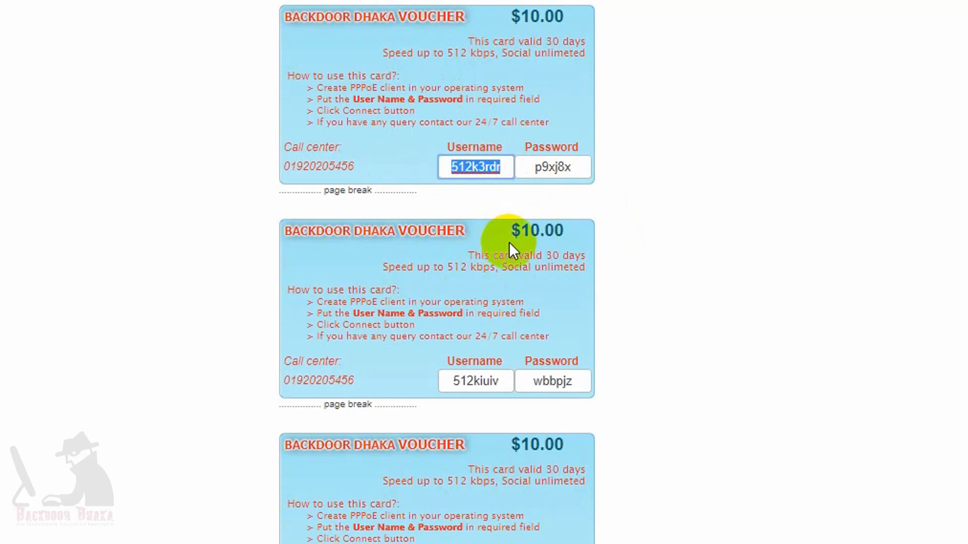
{"action": "key", "text": "alt+Tab"}
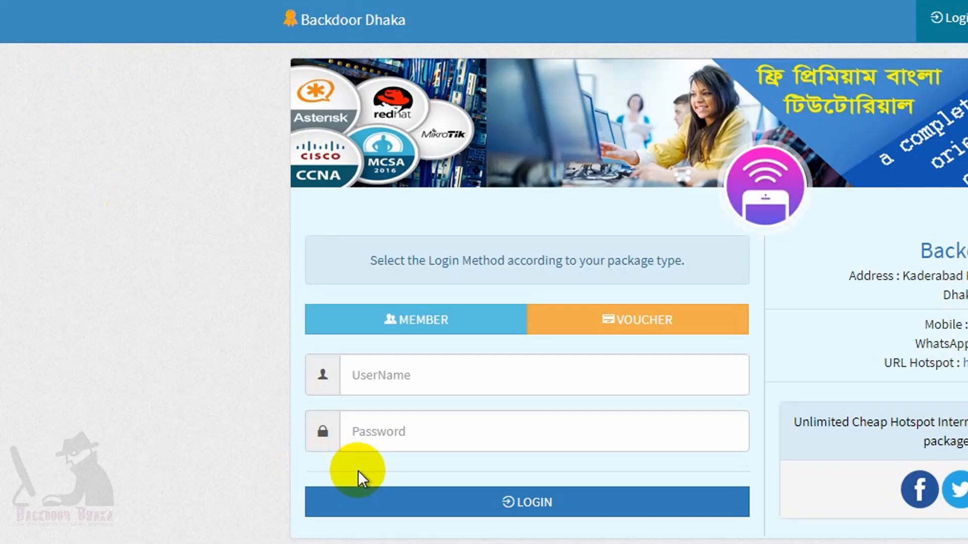
{"action": "left_click", "coordinate": [412, 318]}
{"action": "left_click", "coordinate": [557, 328]}
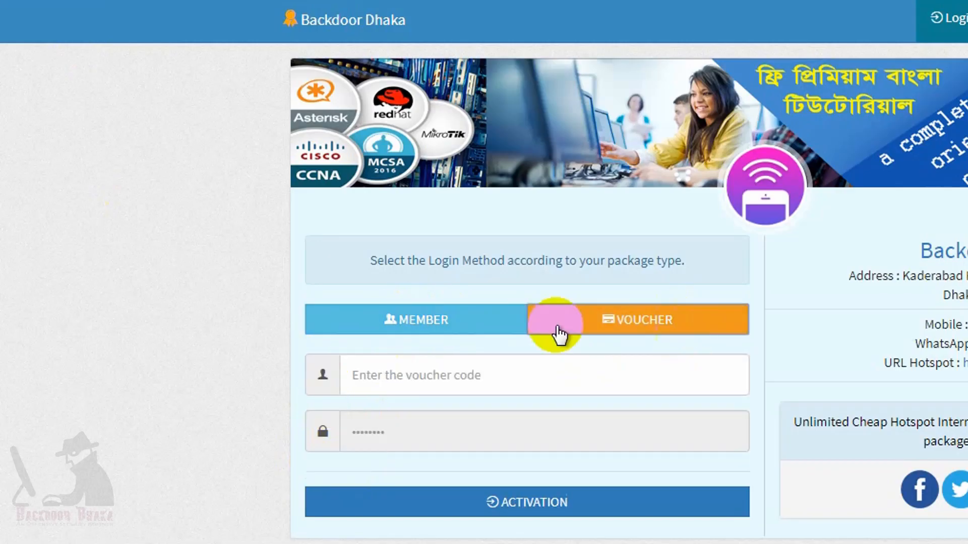
{"action": "left_click", "coordinate": [513, 331]}
{"action": "left_click", "coordinate": [559, 328]}
{"action": "left_click", "coordinate": [450, 335]}
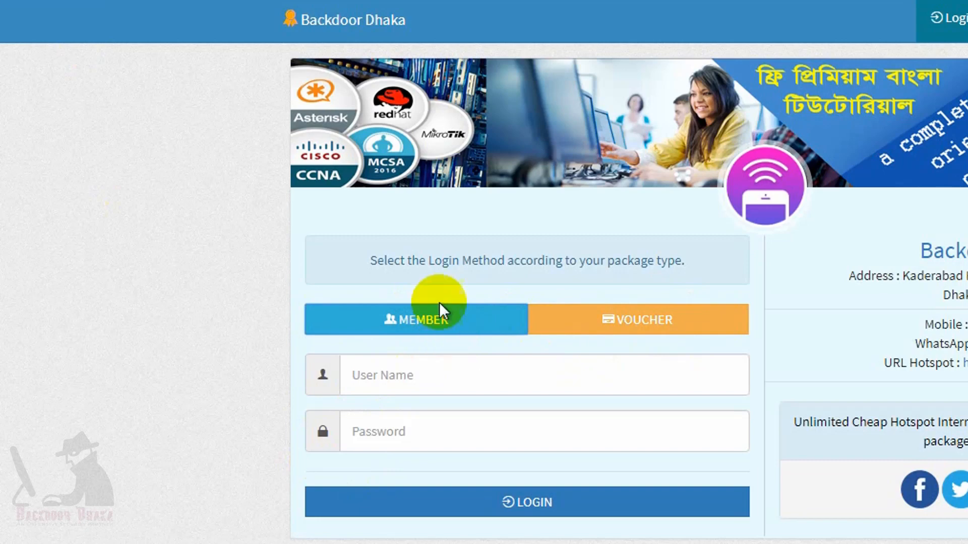
{"action": "left_click", "coordinate": [400, 379]}
{"action": "key", "text": "ctrl+v"}
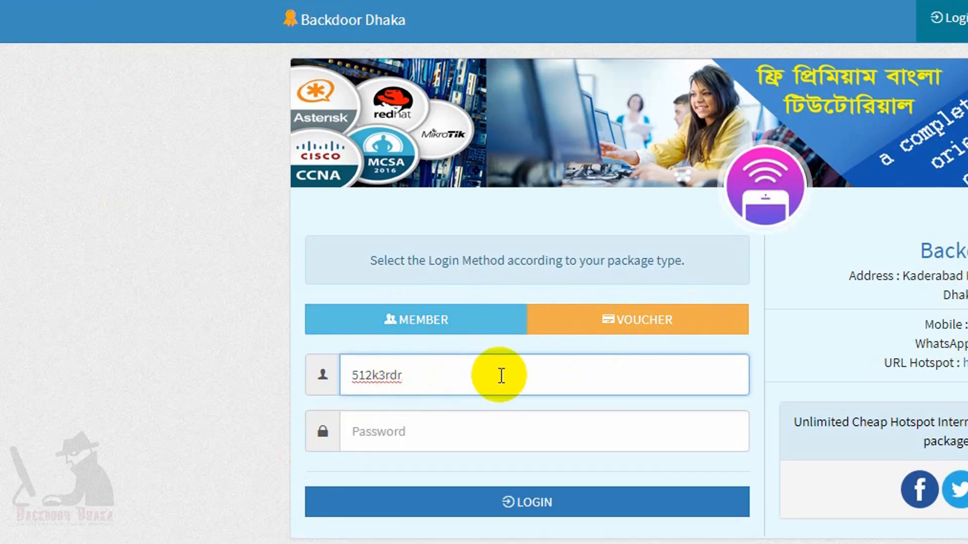
Step: Copy the first voucher's password into the member login form's password field and log in to the hotspot
{"action": "left_click", "coordinate": [403, 426]}
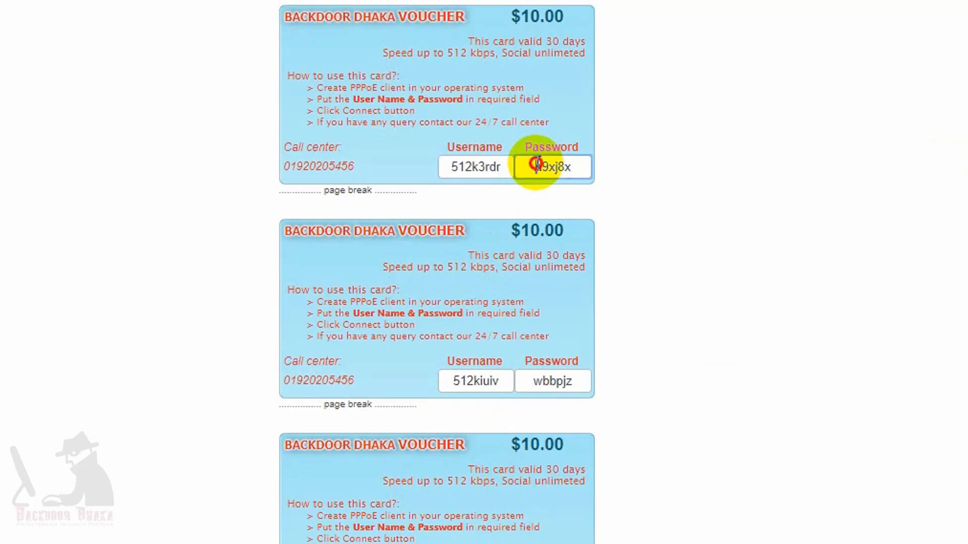
{"action": "left_click_drag", "start_coordinate": [537, 163], "coordinate": [574, 166]}
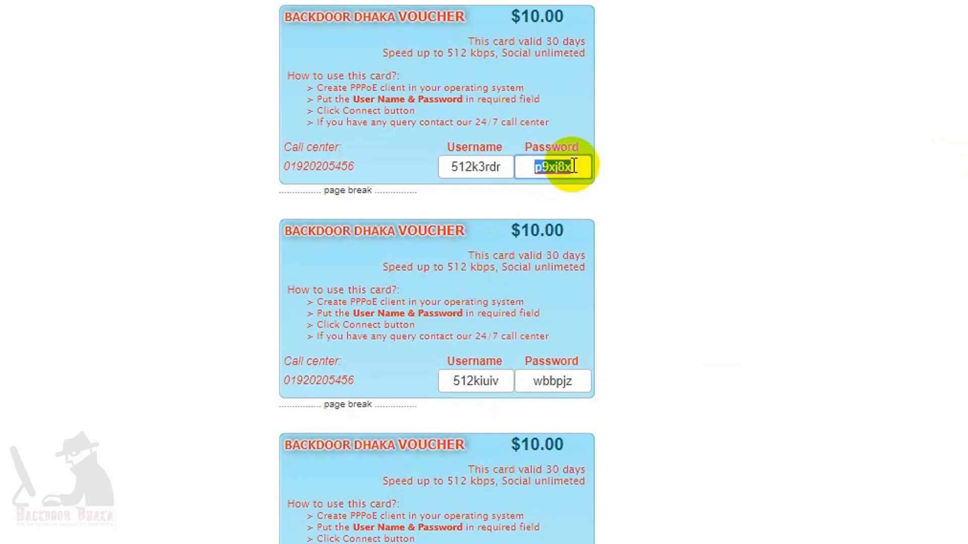
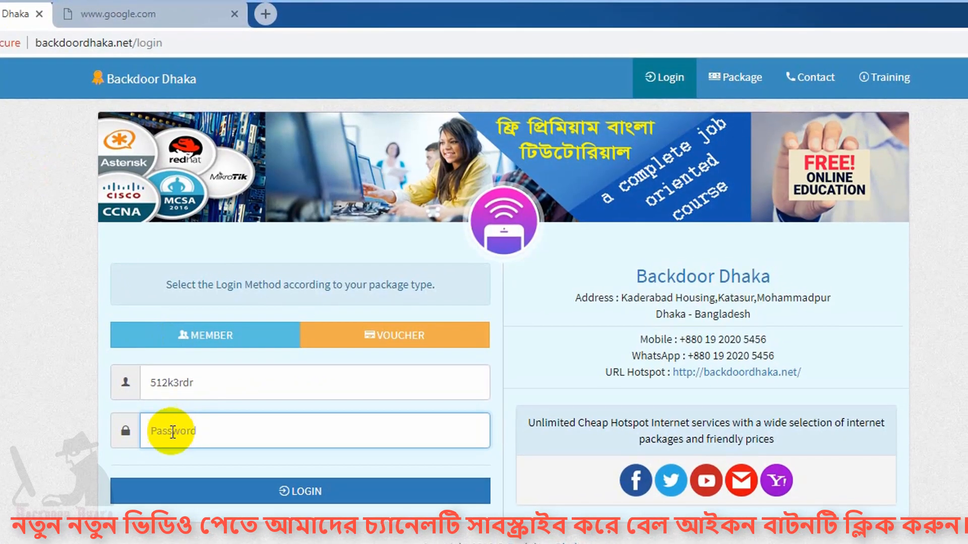
{"action": "type", "text": "••••••"}
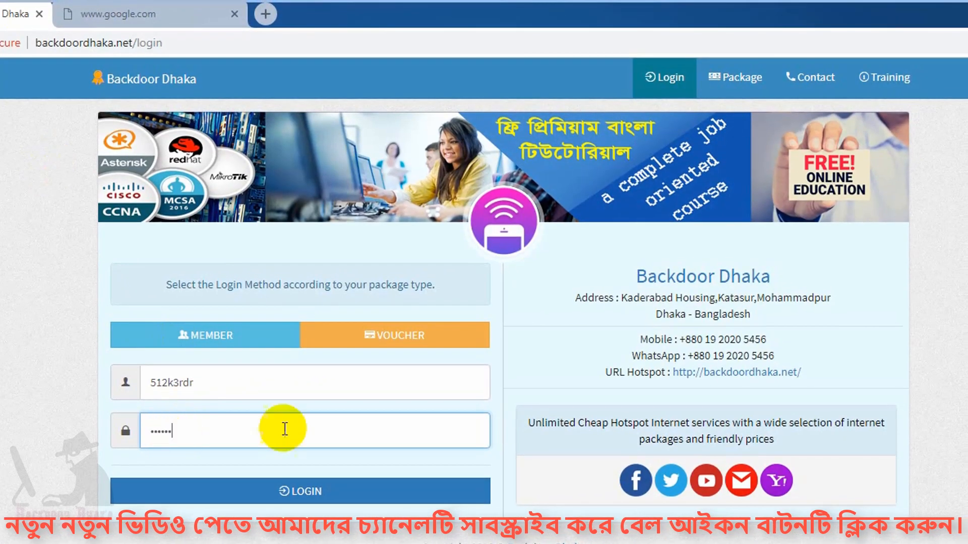
{"action": "left_click", "coordinate": [297, 493]}
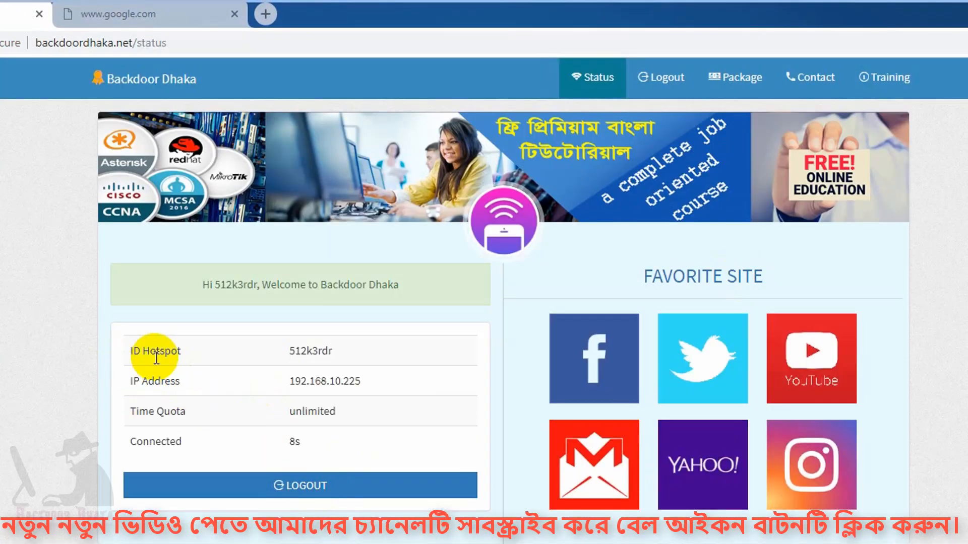
Step: Review the hotspot ID, IP address and time quota on the status page, and check internet access with Google
{"action": "left_click_drag", "start_coordinate": [333, 351], "coordinate": [287, 352]}
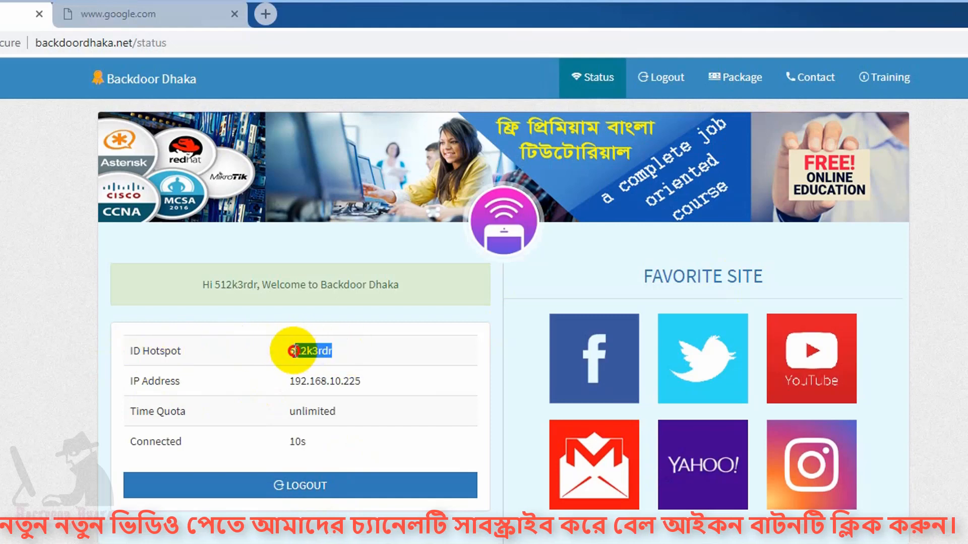
{"action": "left_click", "coordinate": [362, 381]}
{"action": "left_click_drag", "start_coordinate": [363, 381], "coordinate": [286, 382]}
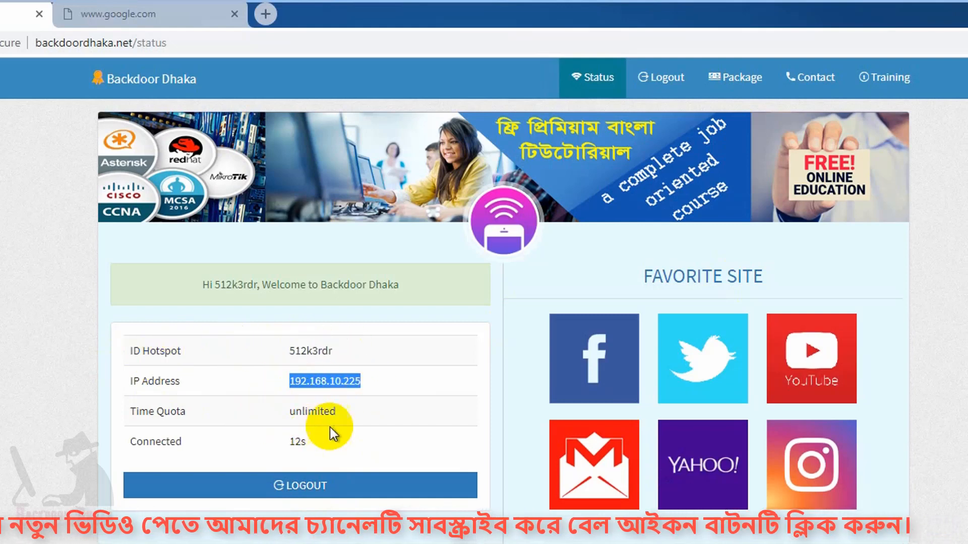
{"action": "left_click_drag", "start_coordinate": [348, 410], "coordinate": [282, 410]}
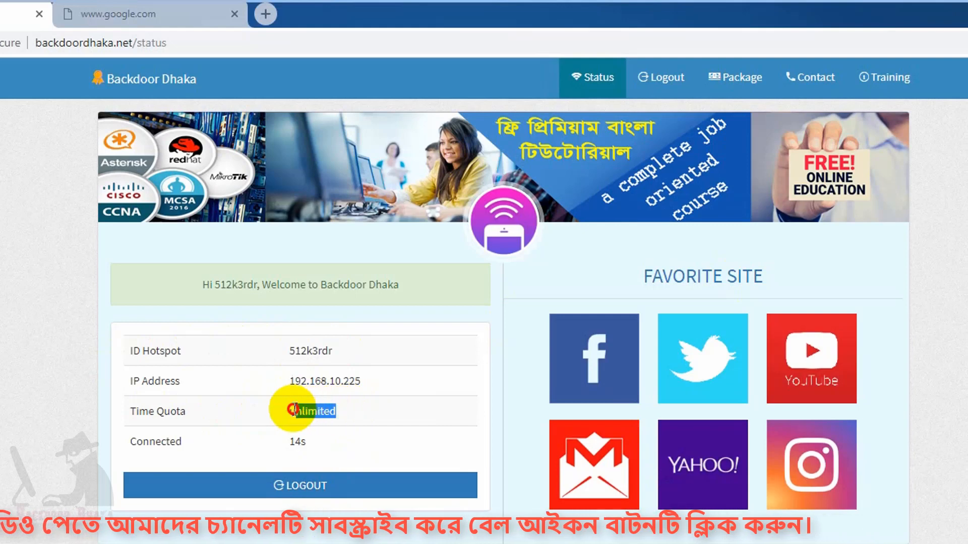
{"action": "left_click", "coordinate": [277, 416]}
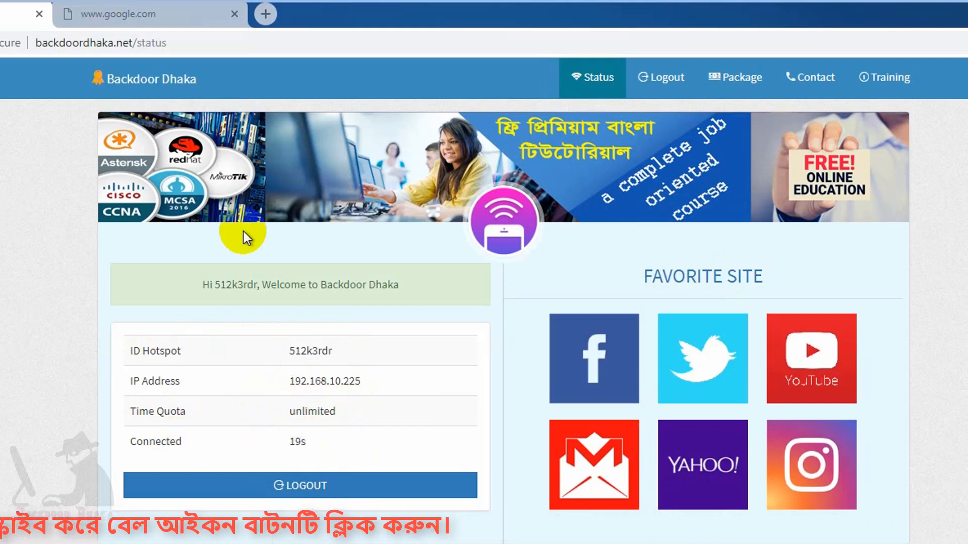
{"action": "left_click", "coordinate": [133, 16]}
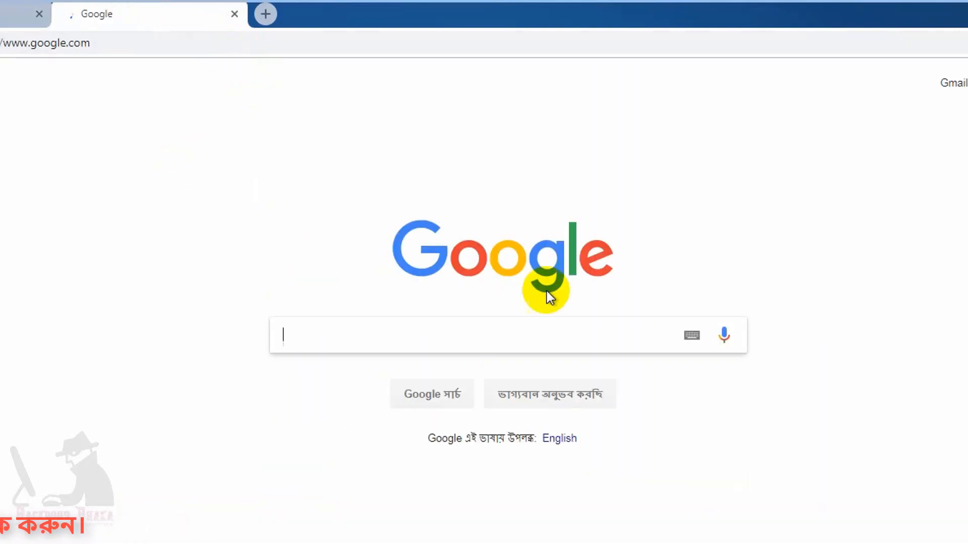
{"action": "left_click", "coordinate": [20, 14]}
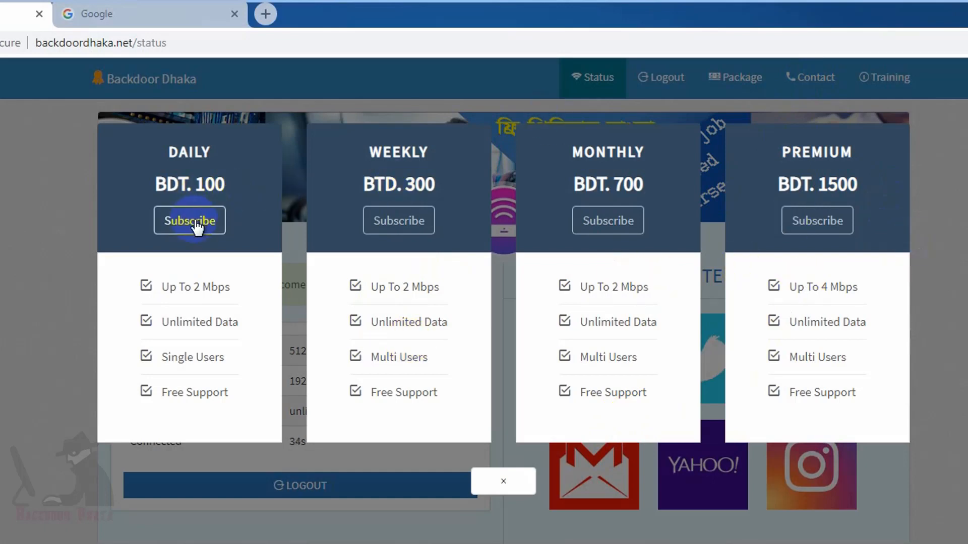
Step: View the hotspot page's package offers, contact information and training details, closing each pop-up
{"action": "left_click", "coordinate": [253, 210]}
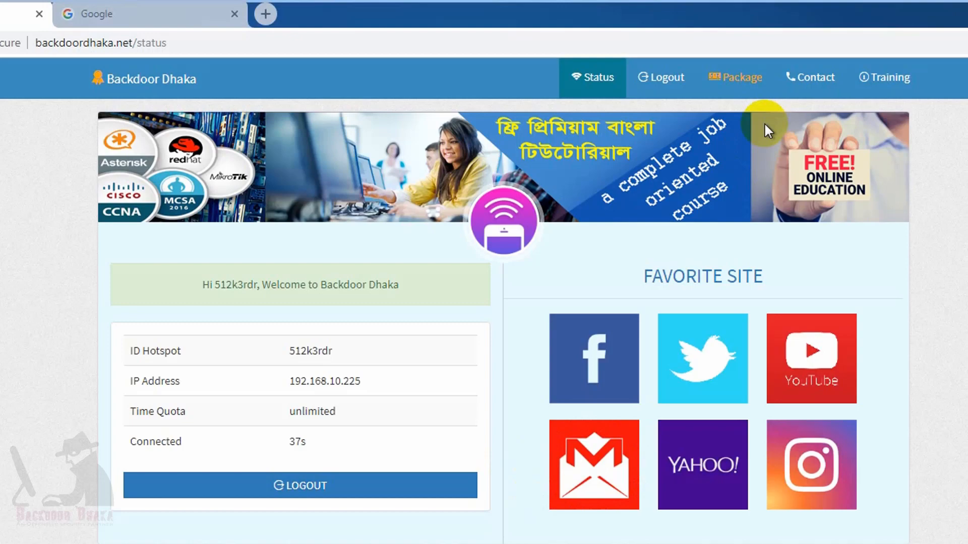
{"action": "left_click", "coordinate": [807, 85]}
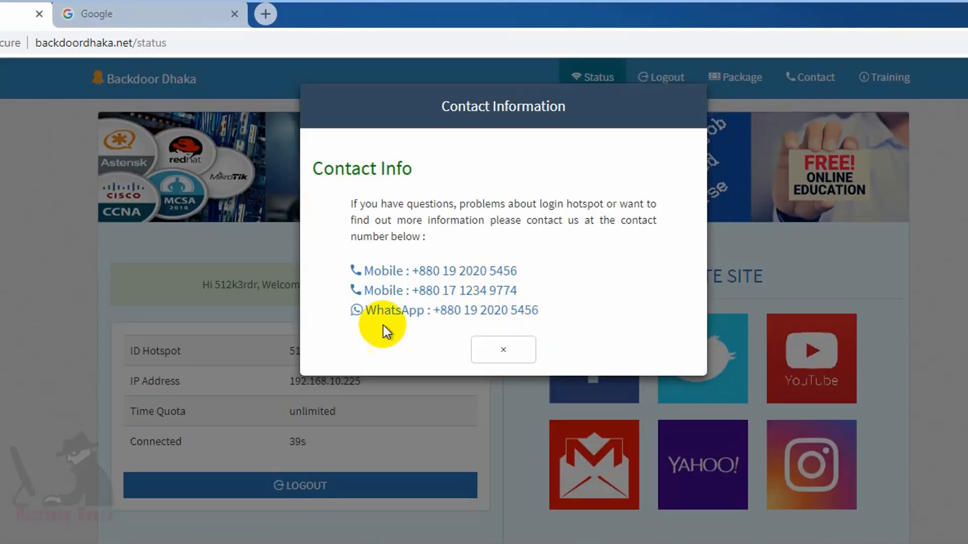
{"action": "left_click", "coordinate": [496, 353]}
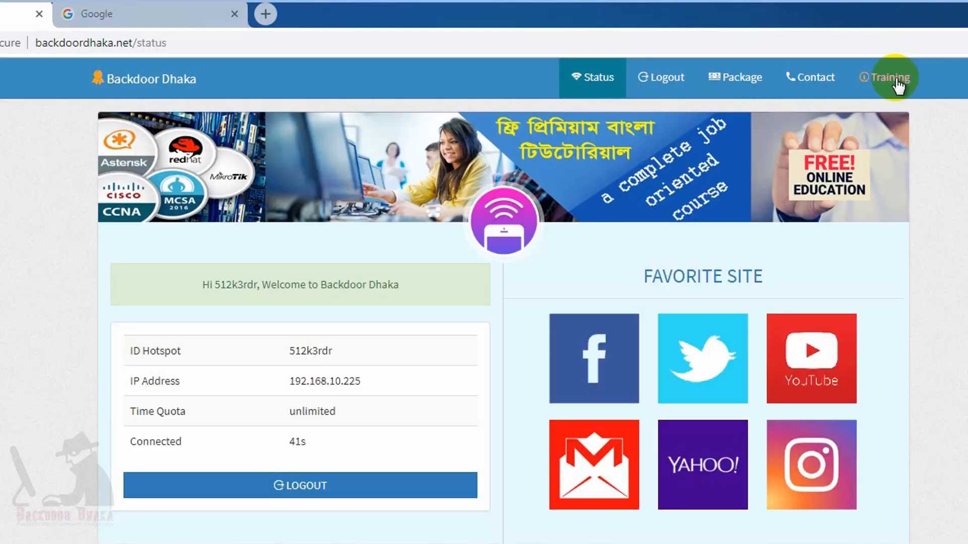
{"action": "left_click", "coordinate": [897, 83]}
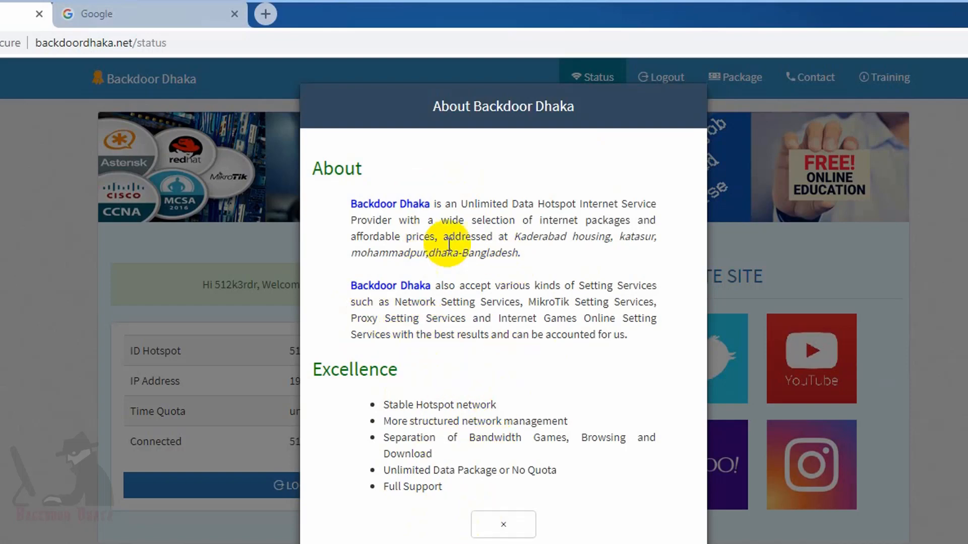
{"action": "left_click", "coordinate": [516, 527]}
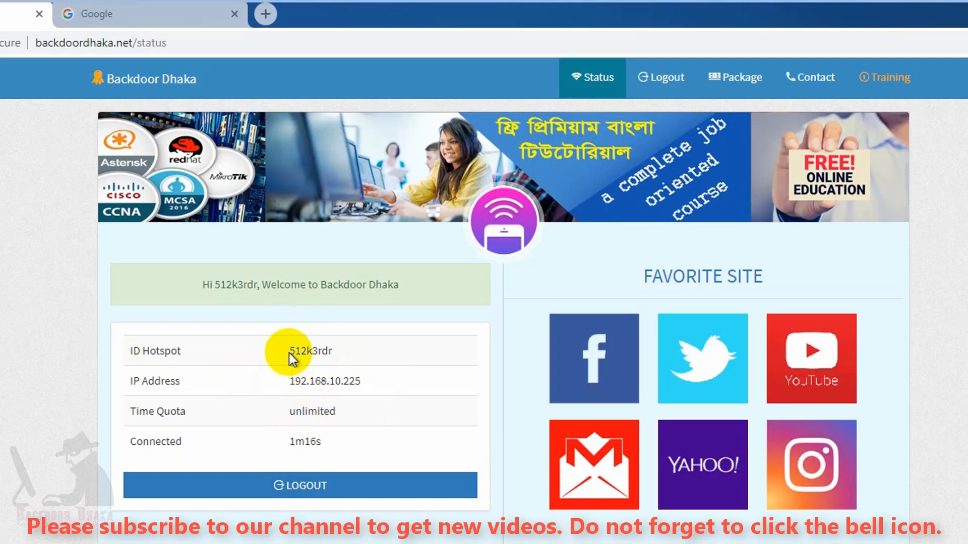
Step: Log out of the hotspot session and reload the Google page to test access without a login
{"action": "left_click_drag", "start_coordinate": [325, 350], "coordinate": [344, 351]}
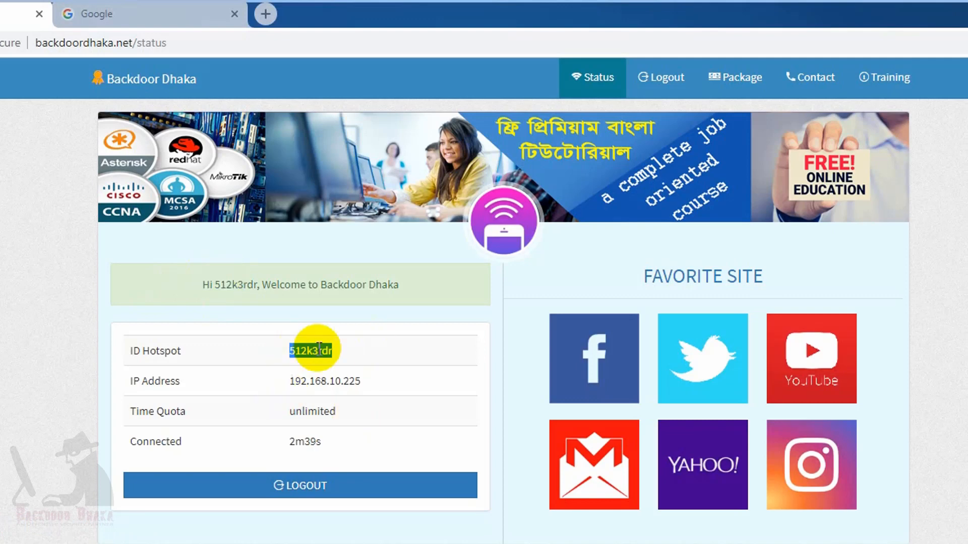
{"action": "left_click", "coordinate": [279, 487]}
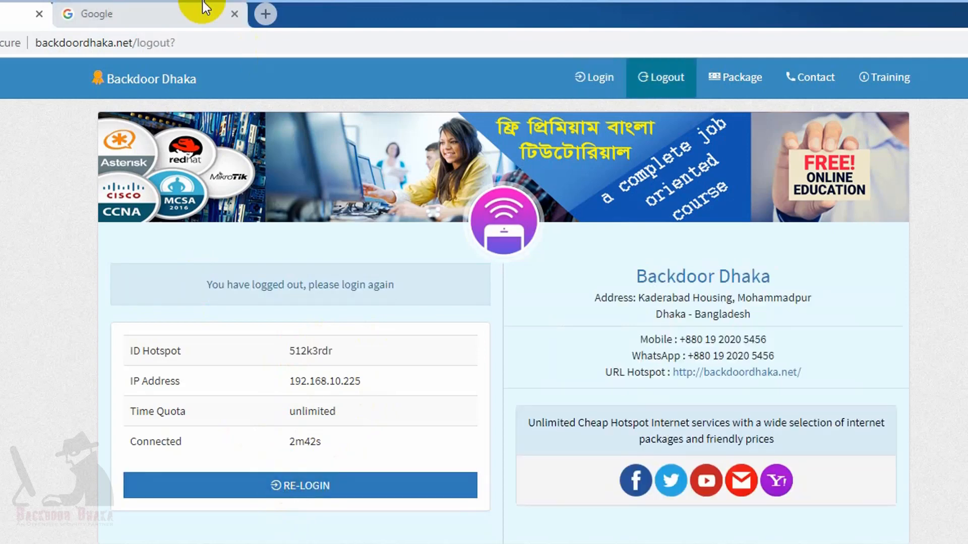
{"action": "left_click", "coordinate": [100, 10]}
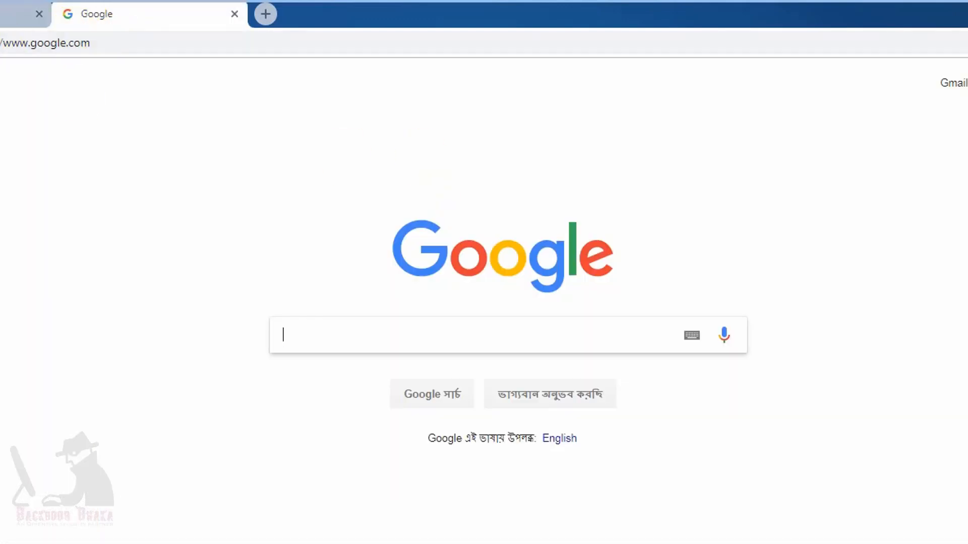
{"action": "key", "text": "F5"}
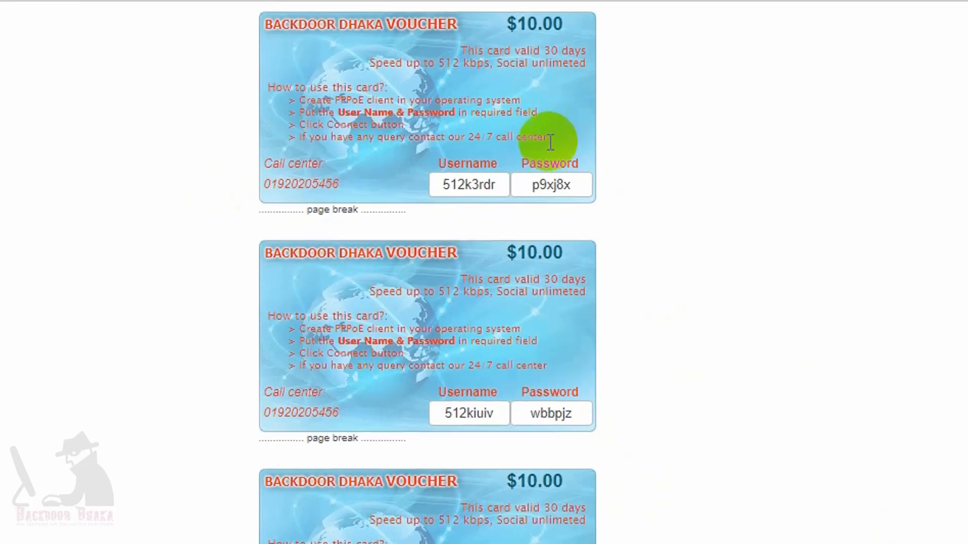
Step: Compare the $10.00 512 kbps vouchers with the $20.00 1Mbps vouchers on the generated voucher page
{"action": "scroll", "coordinate": [338, 319], "scroll_direction": "down", "scroll_amount": 8}
{"action": "scroll", "coordinate": [337, 328], "scroll_direction": "up", "scroll_amount": 8}
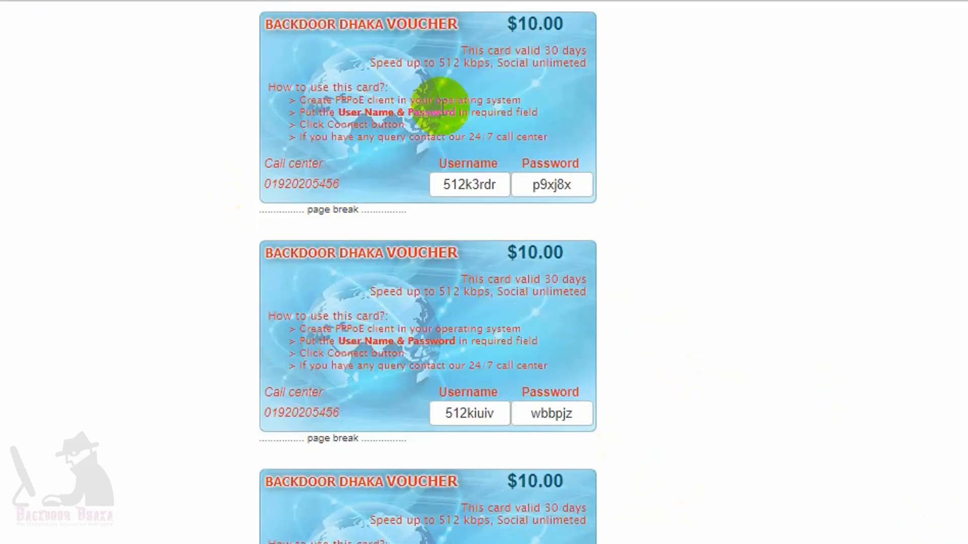
{"action": "left_click", "coordinate": [460, 412]}
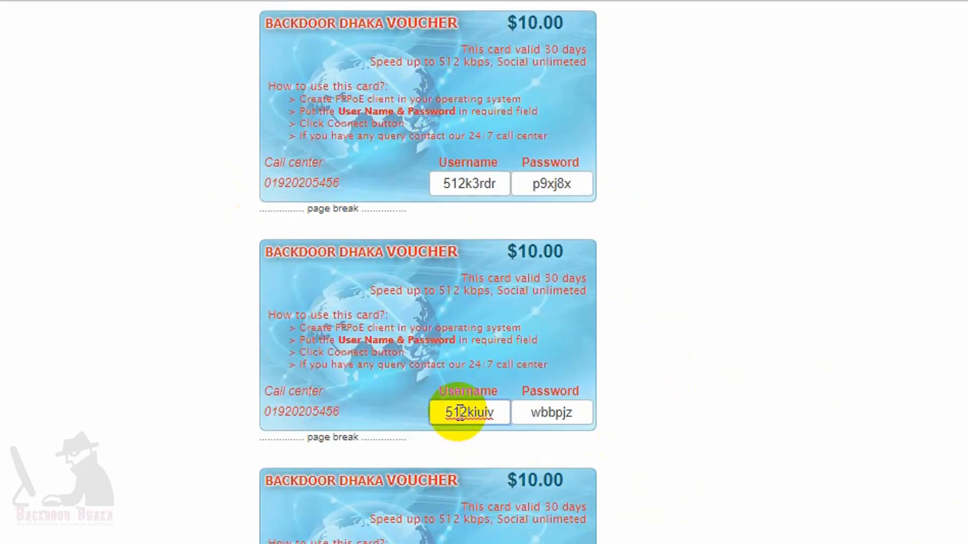
{"action": "scroll", "coordinate": [459, 413], "scroll_direction": "down", "scroll_amount": 15}
{"action": "left_click", "coordinate": [483, 333]}
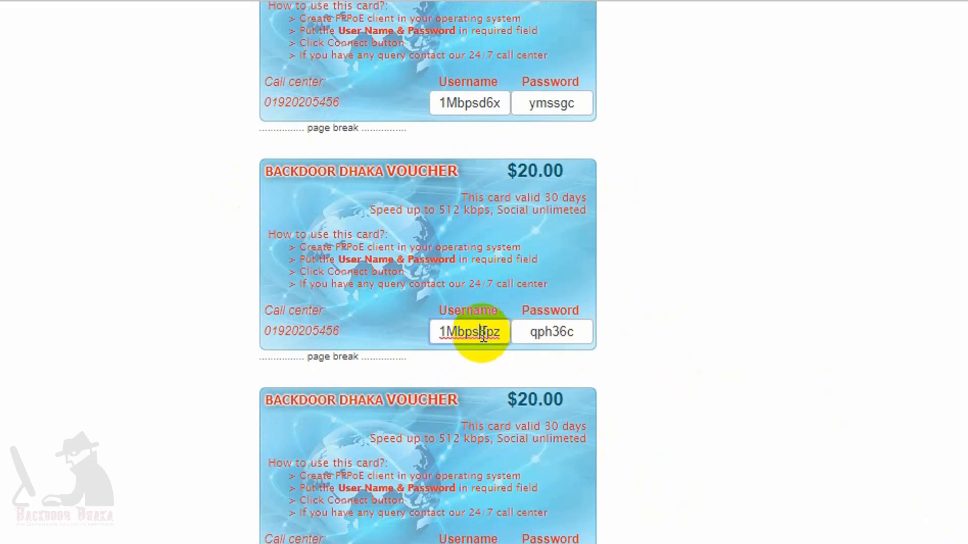
{"action": "left_click_drag", "start_coordinate": [499, 333], "coordinate": [461, 328]}
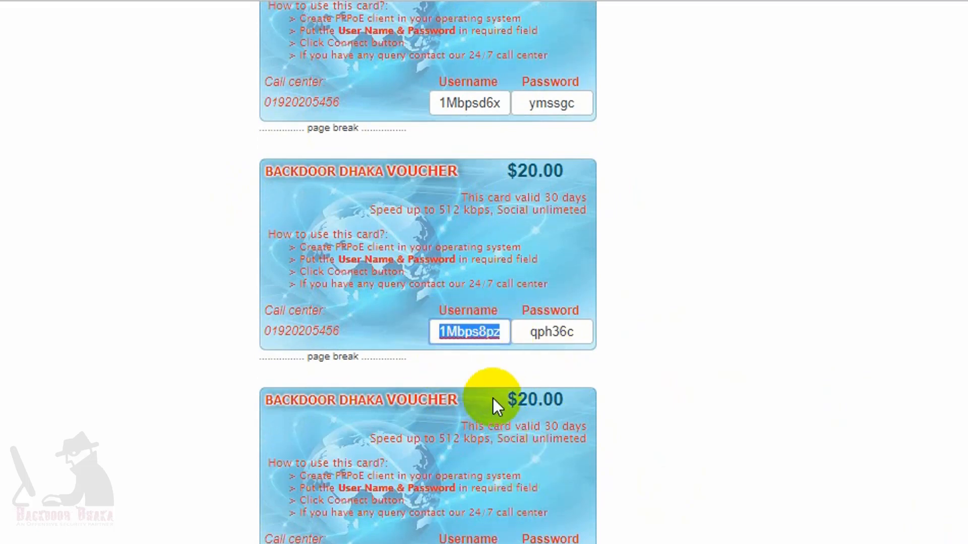
{"action": "scroll", "coordinate": [518, 397], "scroll_direction": "up", "scroll_amount": 15}
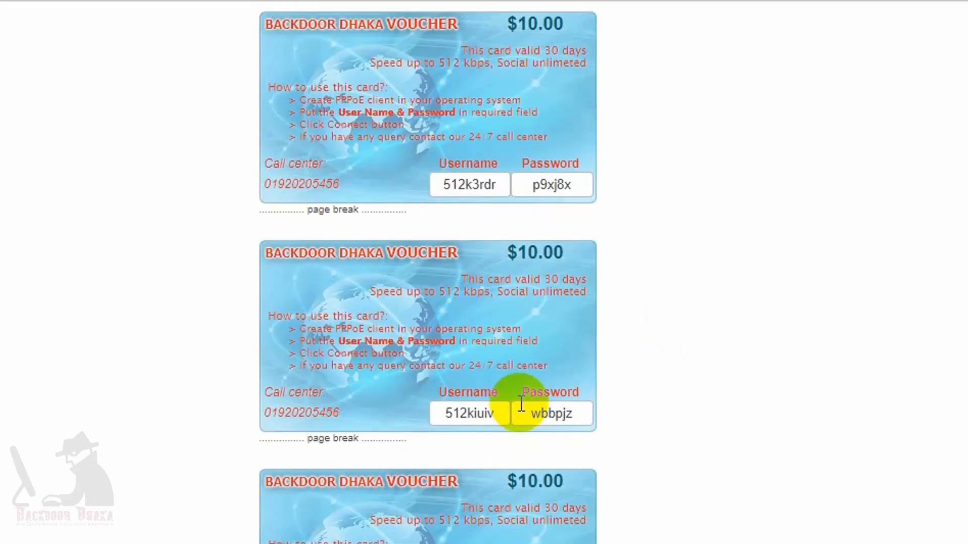
{"action": "scroll", "coordinate": [519, 408], "scroll_direction": "down", "scroll_amount": 15}
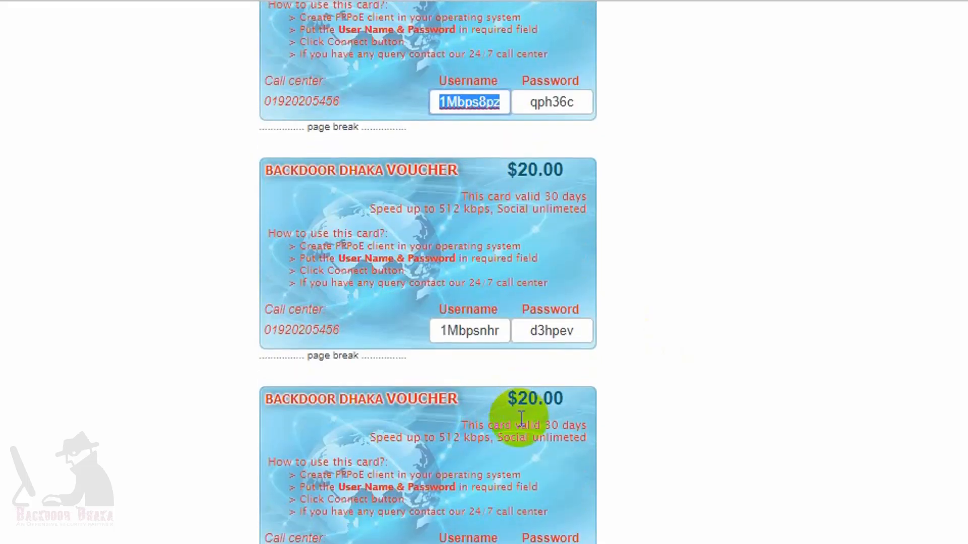
{"action": "scroll", "coordinate": [521, 417], "scroll_direction": "up", "scroll_amount": 5}
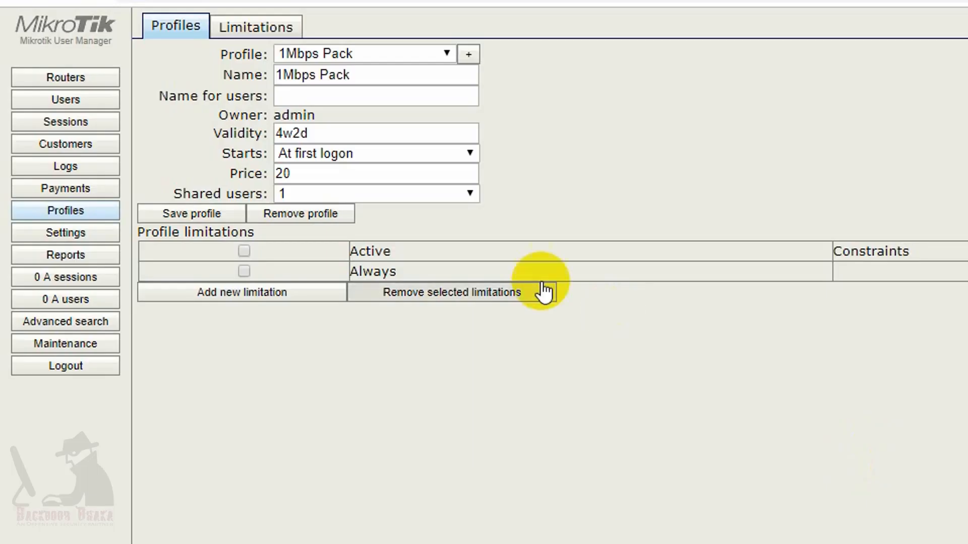
Step: Open a blank limitation in User Manager and go over its data limit, rate limit and burst fields
{"action": "left_click", "coordinate": [258, 26]}
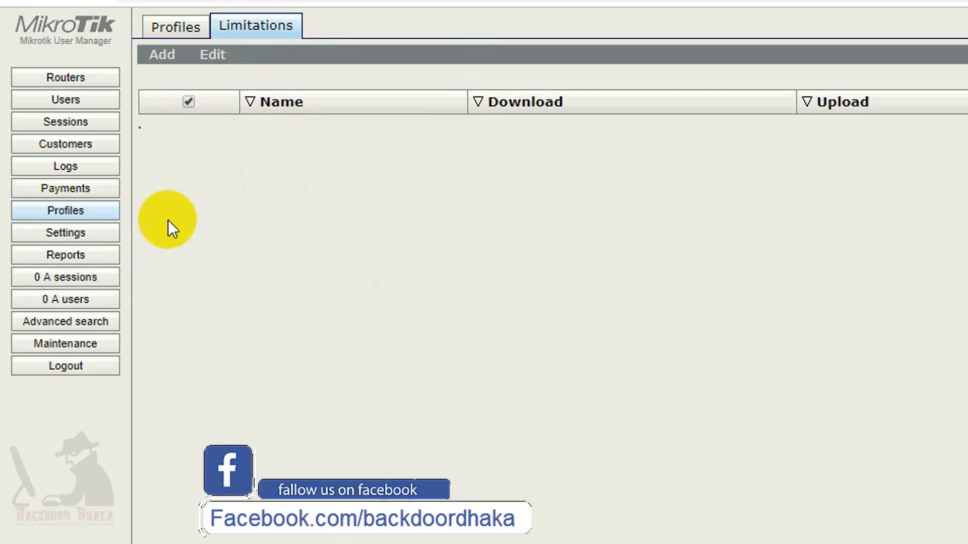
{"action": "left_click", "coordinate": [169, 55]}
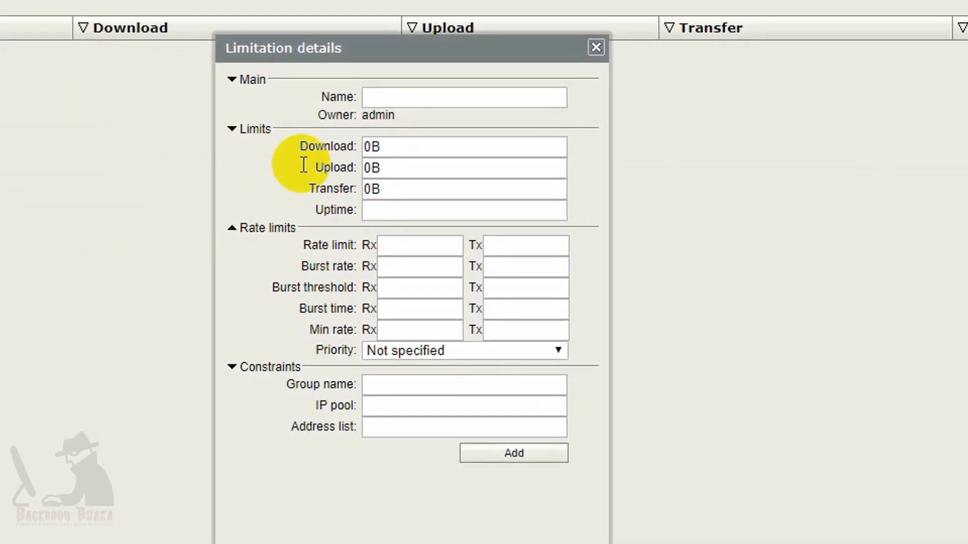
{"action": "left_click_drag", "start_coordinate": [780, 223], "coordinate": [753, 226]}
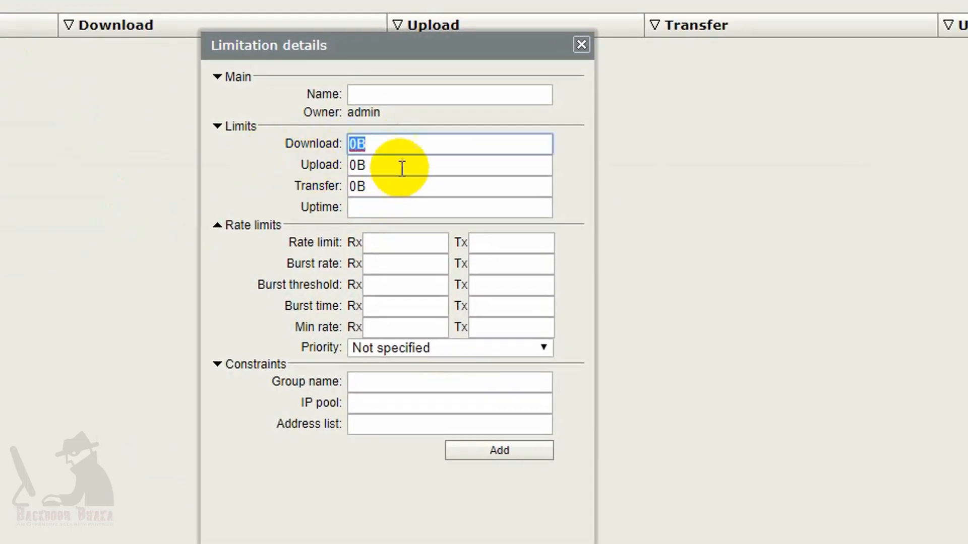
{"action": "key", "text": "Tab"}
{"action": "key", "text": "Tab"}
{"action": "left_click", "coordinate": [391, 242]}
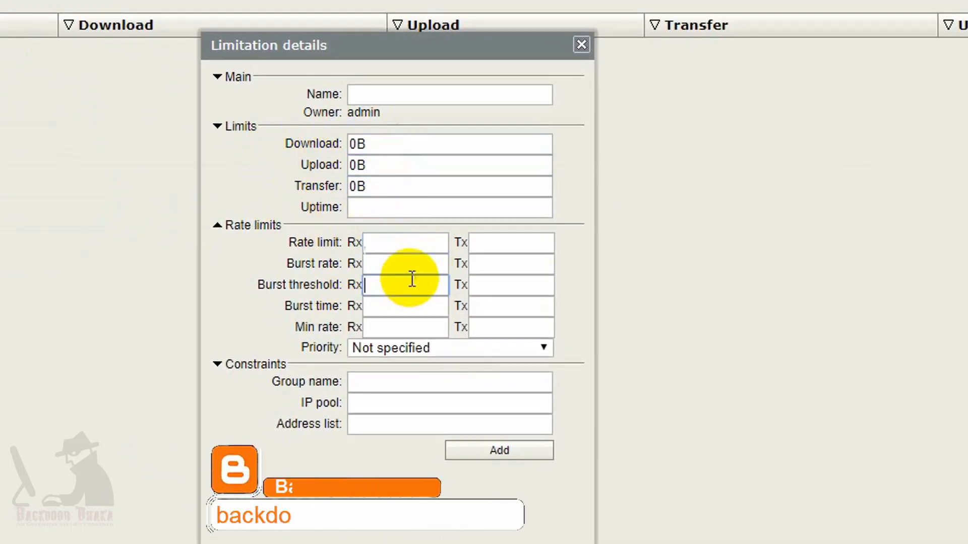
{"action": "left_click", "coordinate": [387, 301]}
{"action": "double_click", "coordinate": [357, 186]}
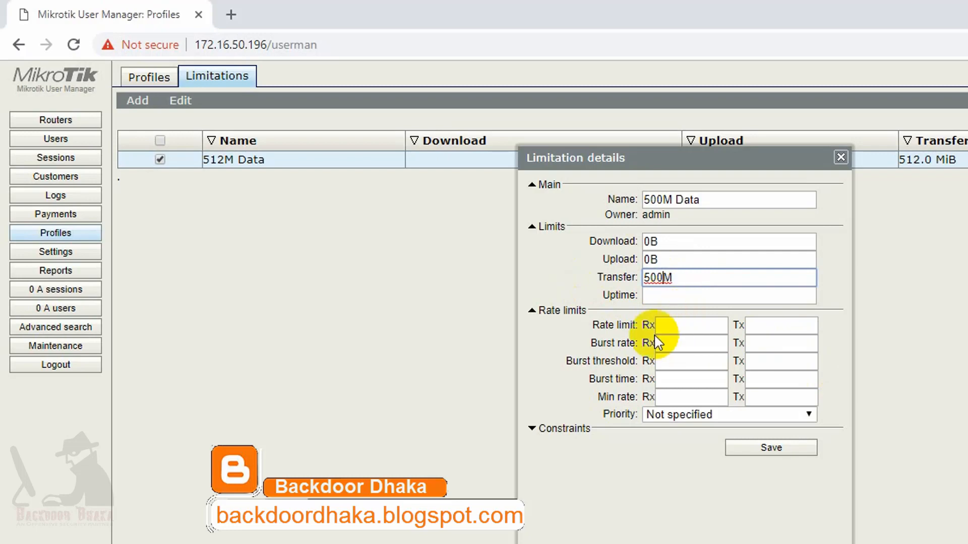
Step: Examine the 500M Data limitation's name, 500M transfer limit, and empty rate limit and burst fields
{"action": "double_click", "coordinate": [657, 276]}
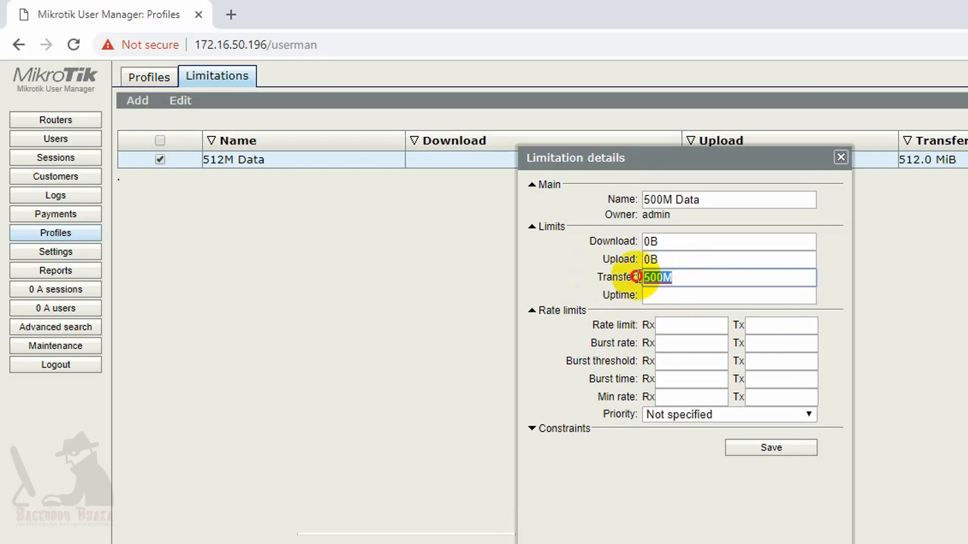
{"action": "left_click_drag", "start_coordinate": [706, 277], "coordinate": [636, 277]}
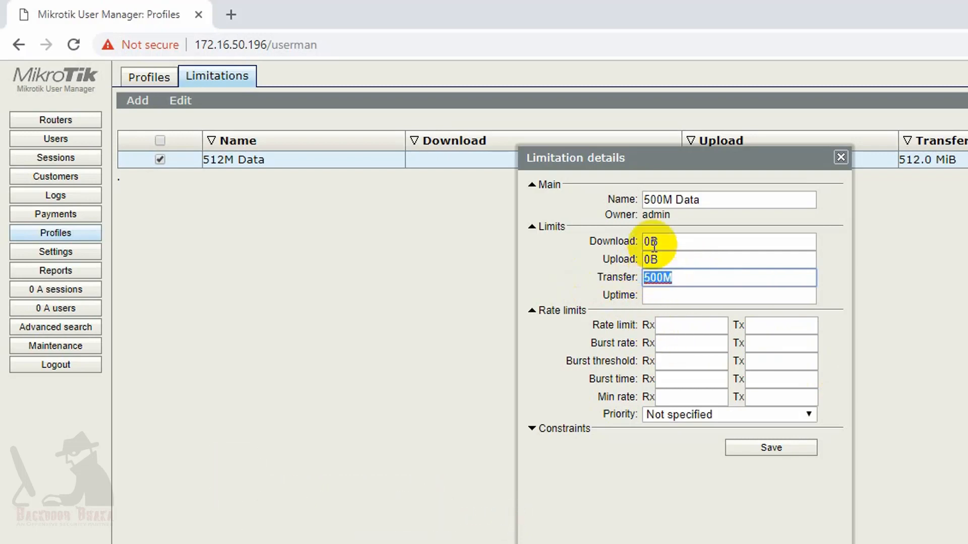
{"action": "left_click_drag", "start_coordinate": [734, 197], "coordinate": [609, 198]}
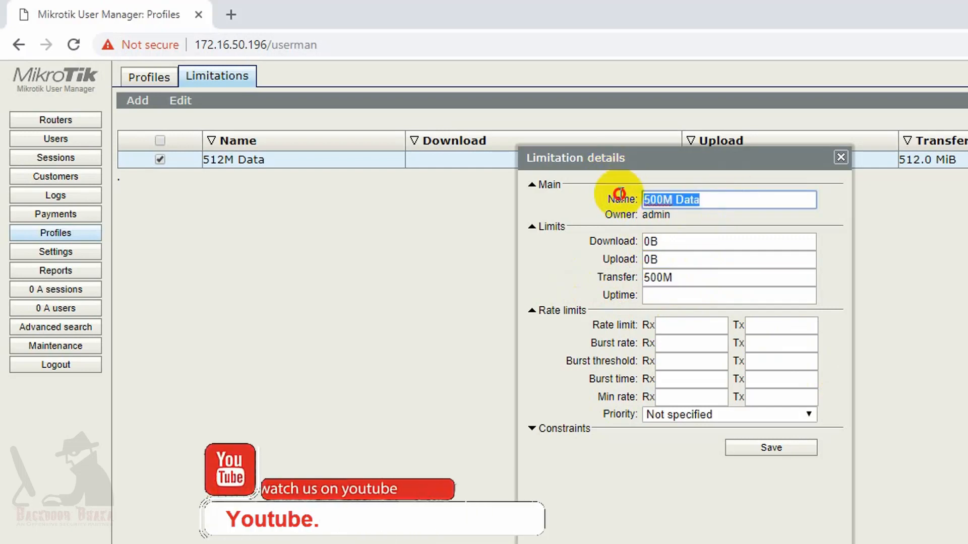
{"action": "left_click", "coordinate": [679, 278]}
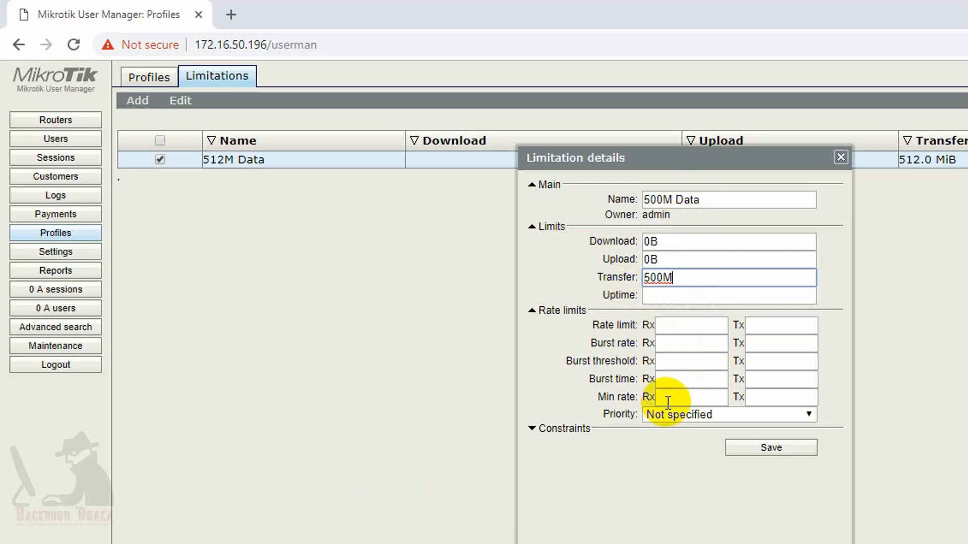
{"action": "left_click", "coordinate": [683, 325]}
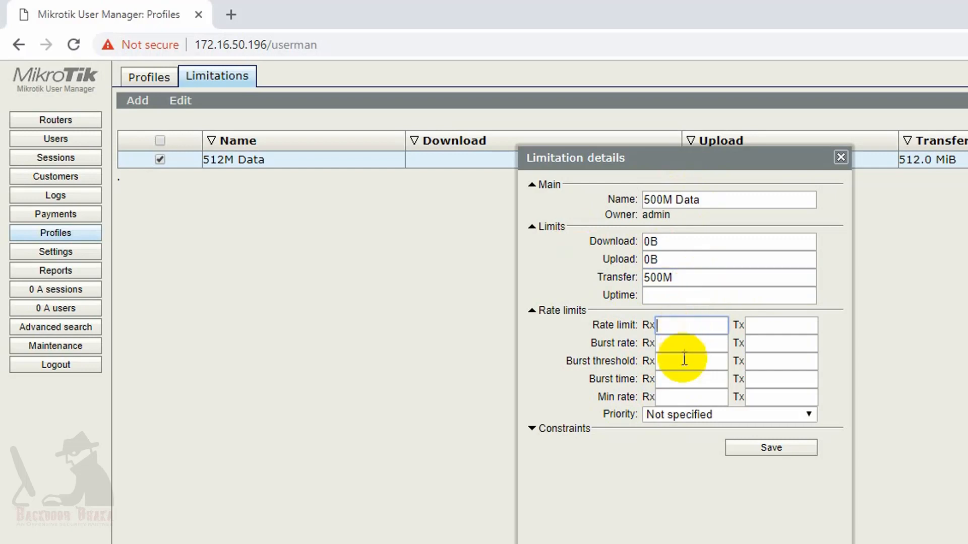
{"action": "left_click", "coordinate": [681, 381]}
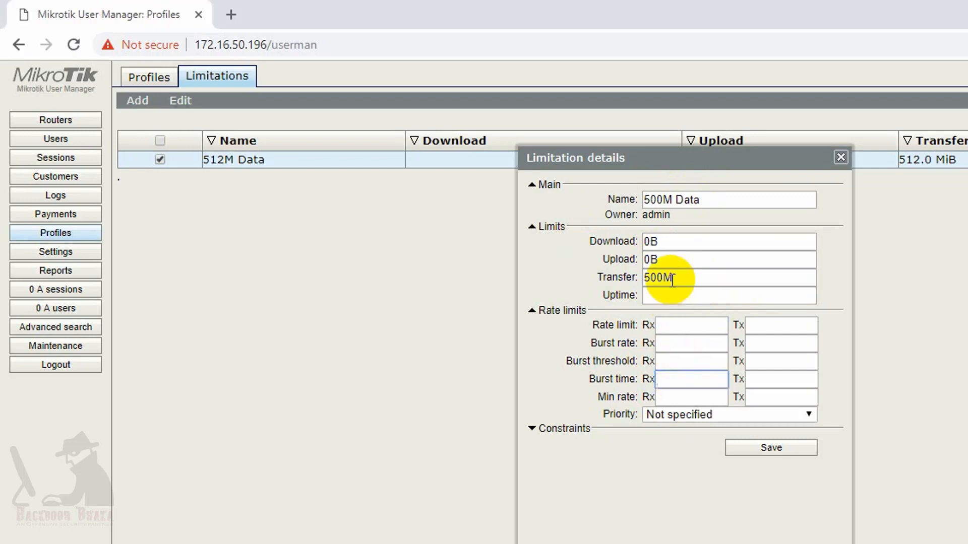
{"action": "left_click_drag", "start_coordinate": [666, 275], "coordinate": [591, 298]}
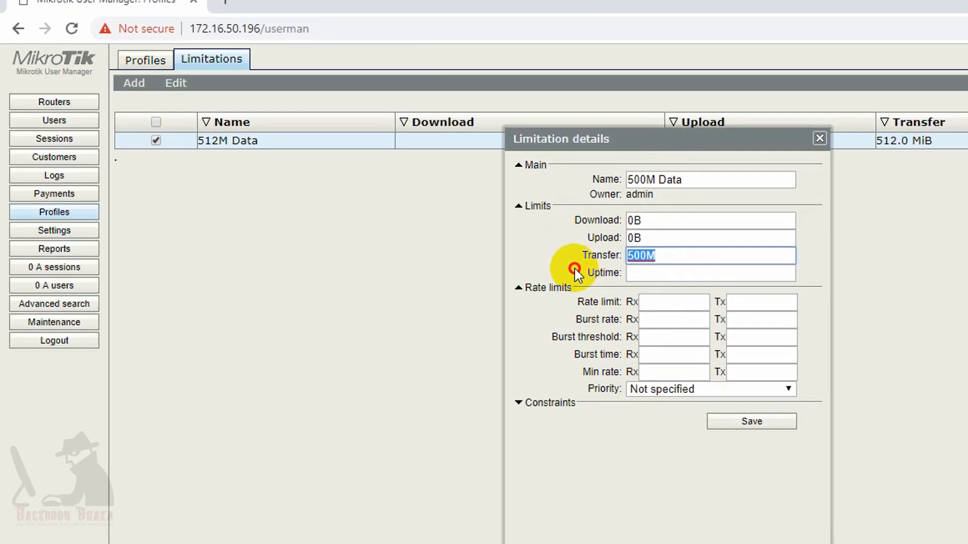